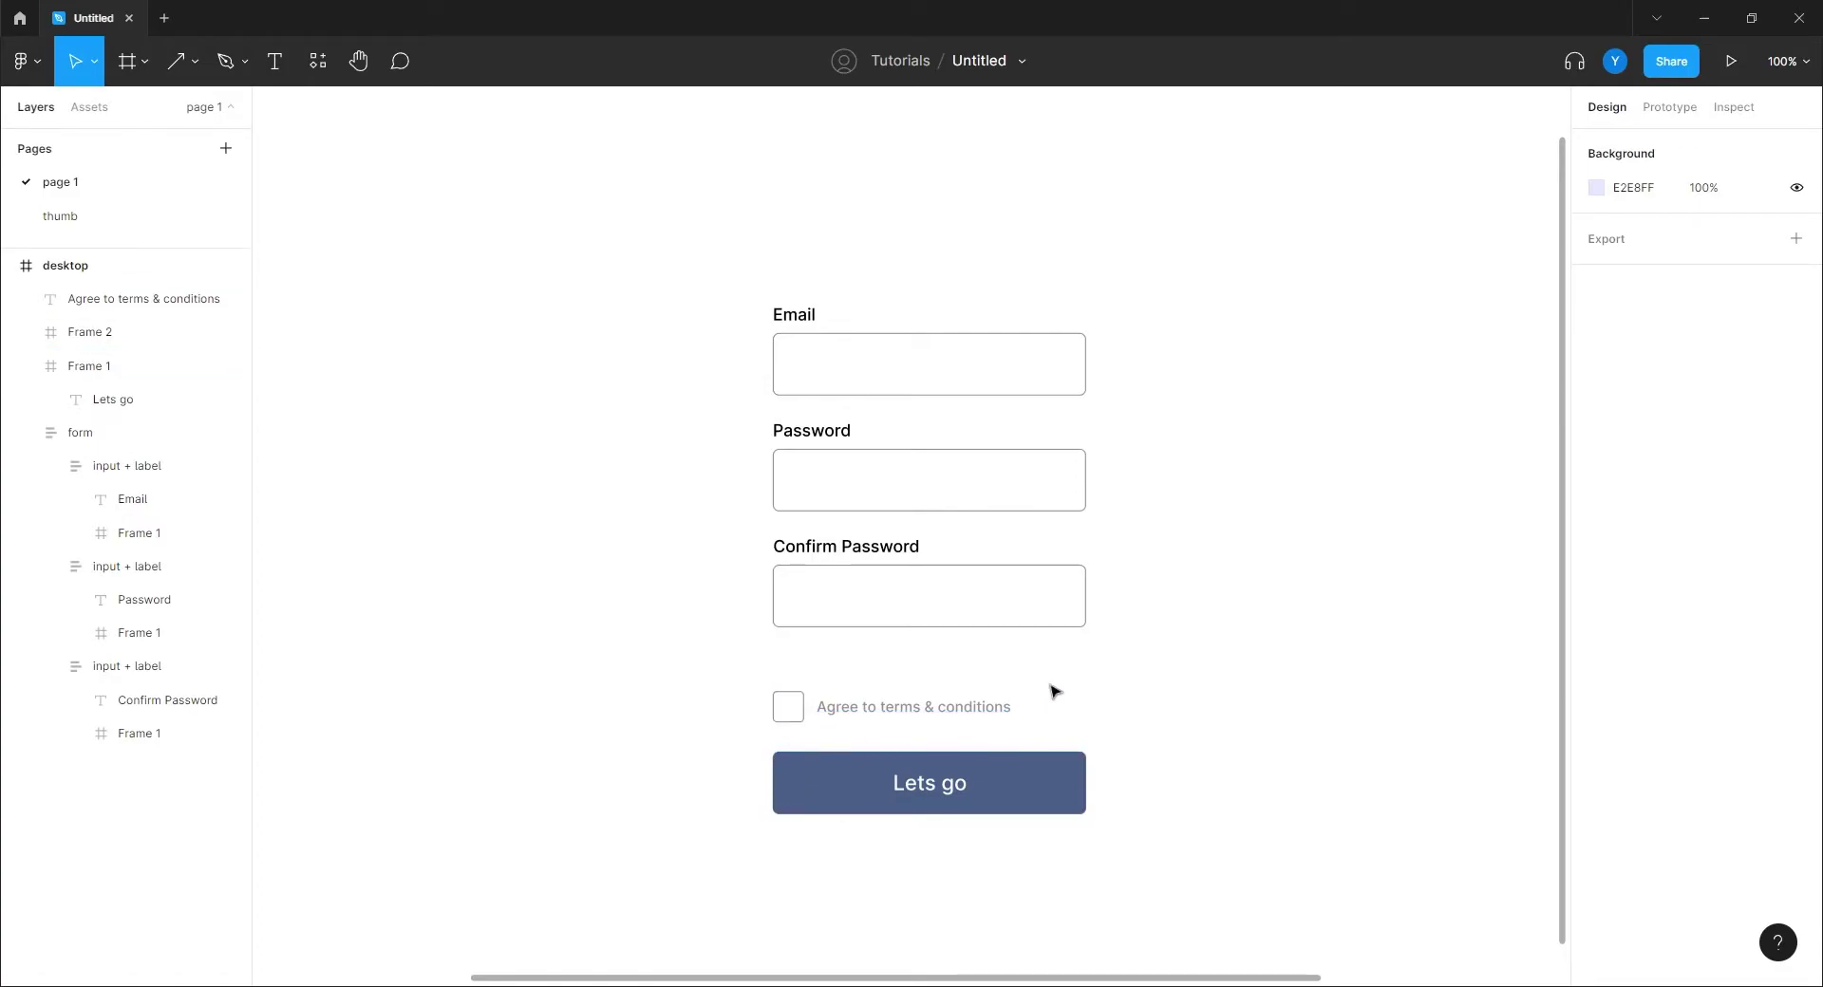
Step: Select the terms checkbox together with its 'Agree to terms & conditions' label
{"action": "left_click_drag", "start_coordinate": [1054, 692], "coordinate": [804, 725]}
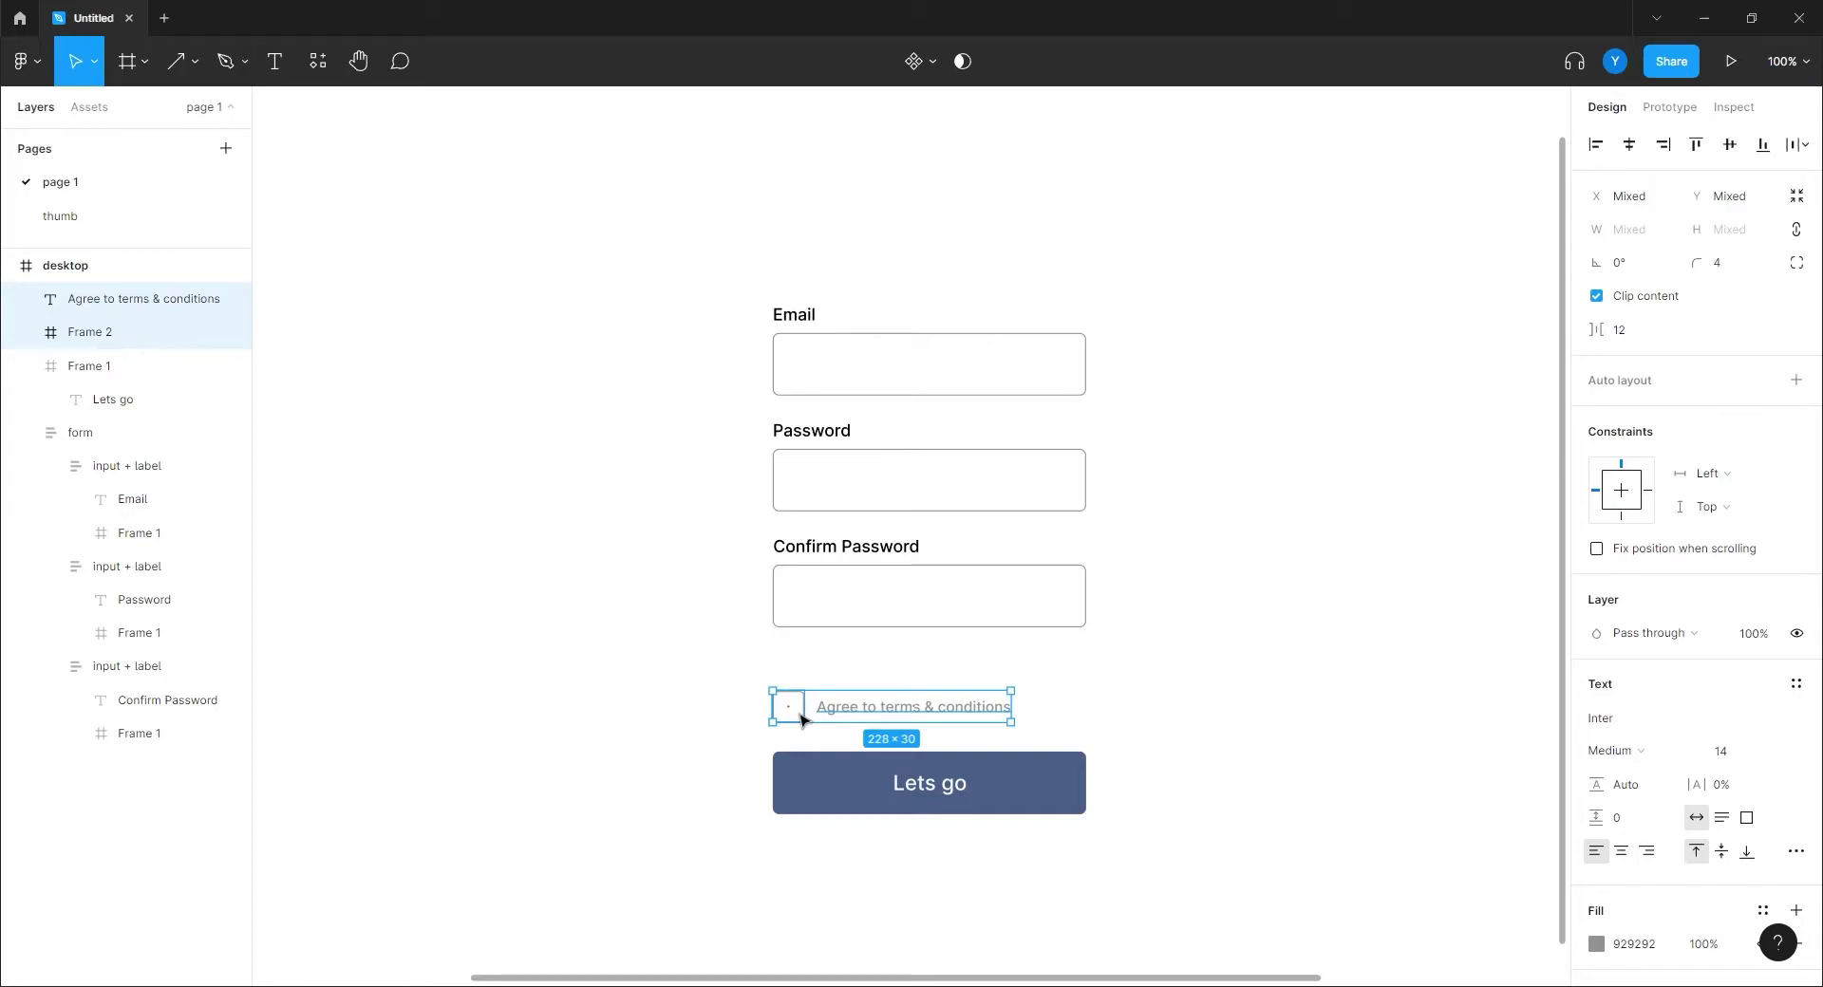
Step: Move the copied checkbox and label below the form and fill the 30×30 box white FFFFFF
{"action": "left_click_drag", "start_coordinate": [803, 719], "coordinate": [777, 290]}
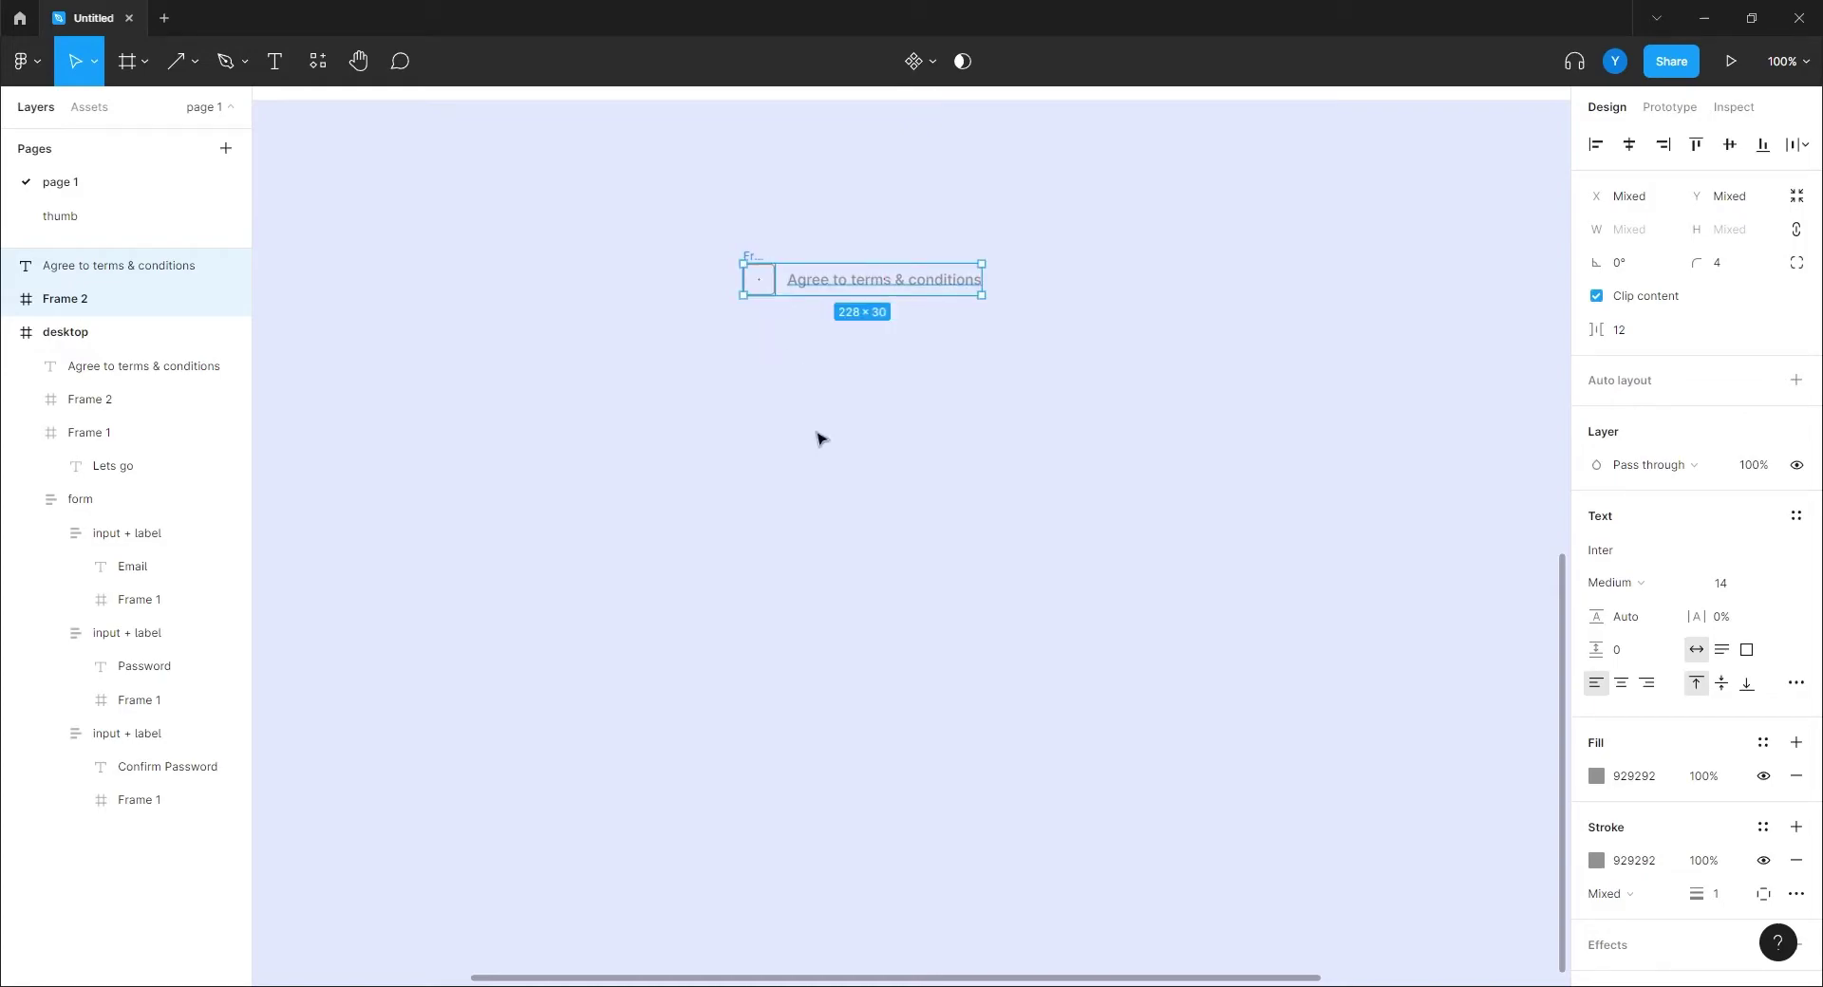
{"action": "left_click", "coordinate": [752, 322]}
{"action": "left_click", "coordinate": [757, 280]}
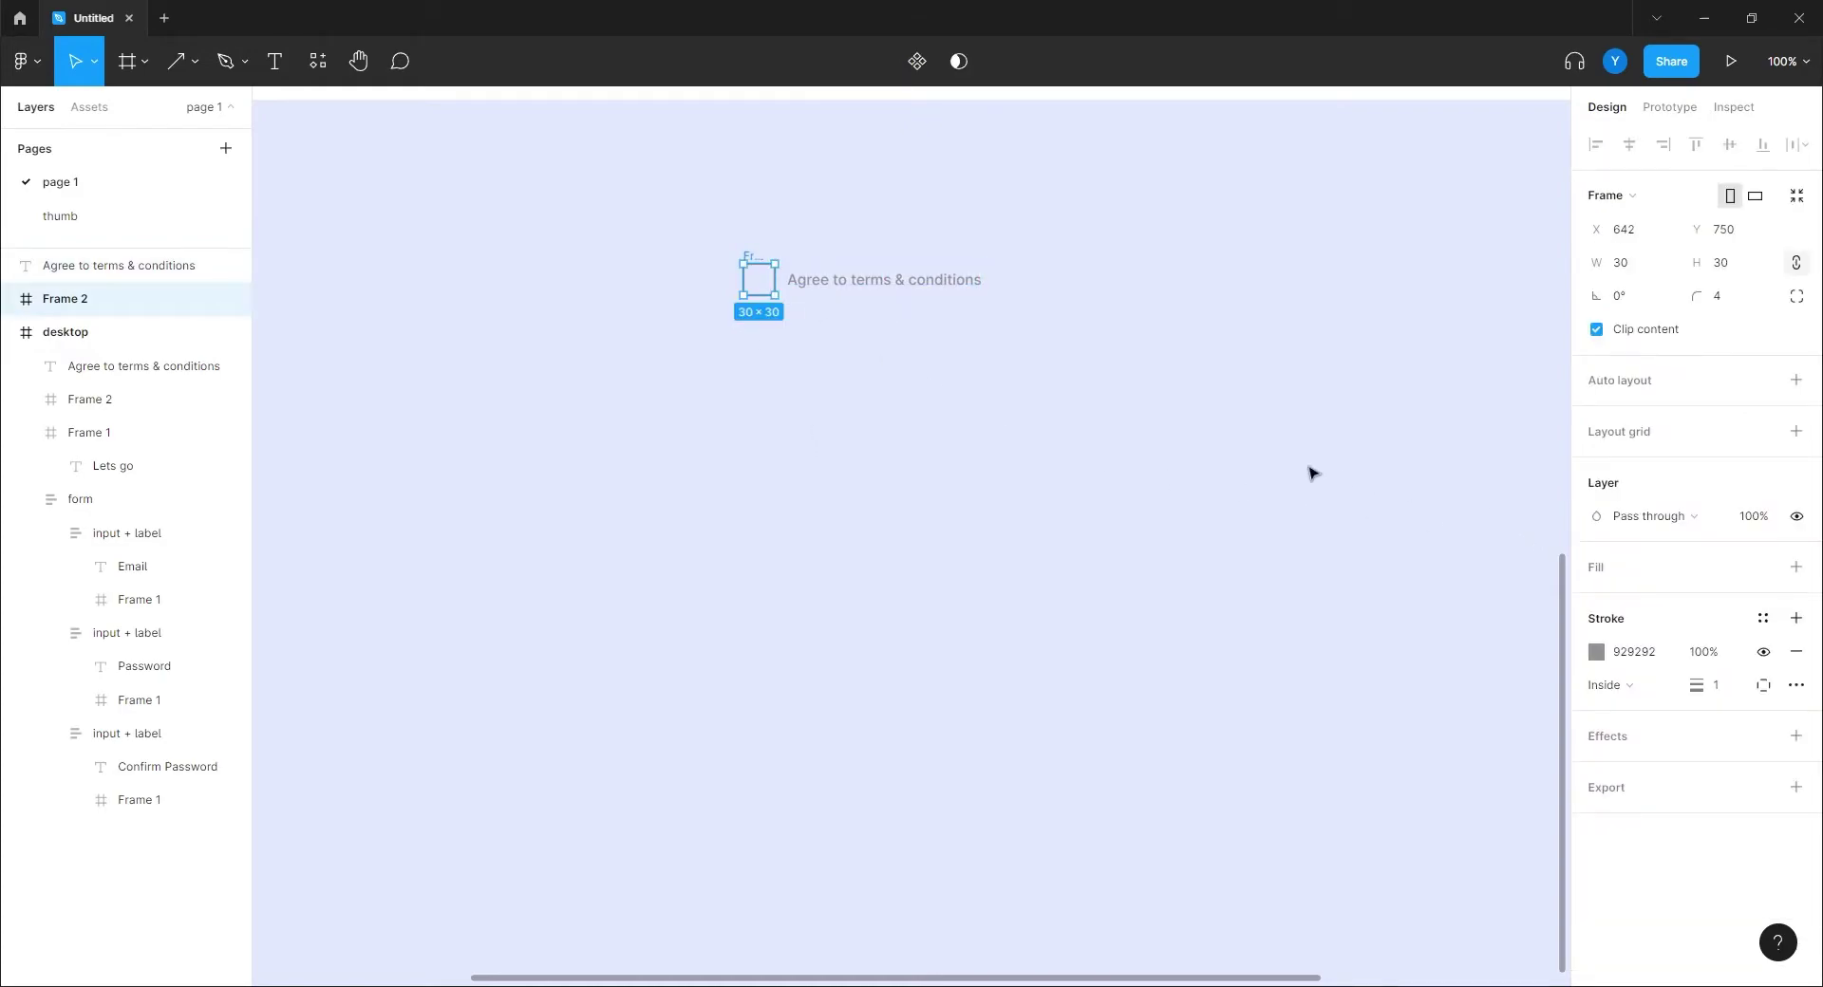
{"action": "left_click", "coordinate": [1793, 569]}
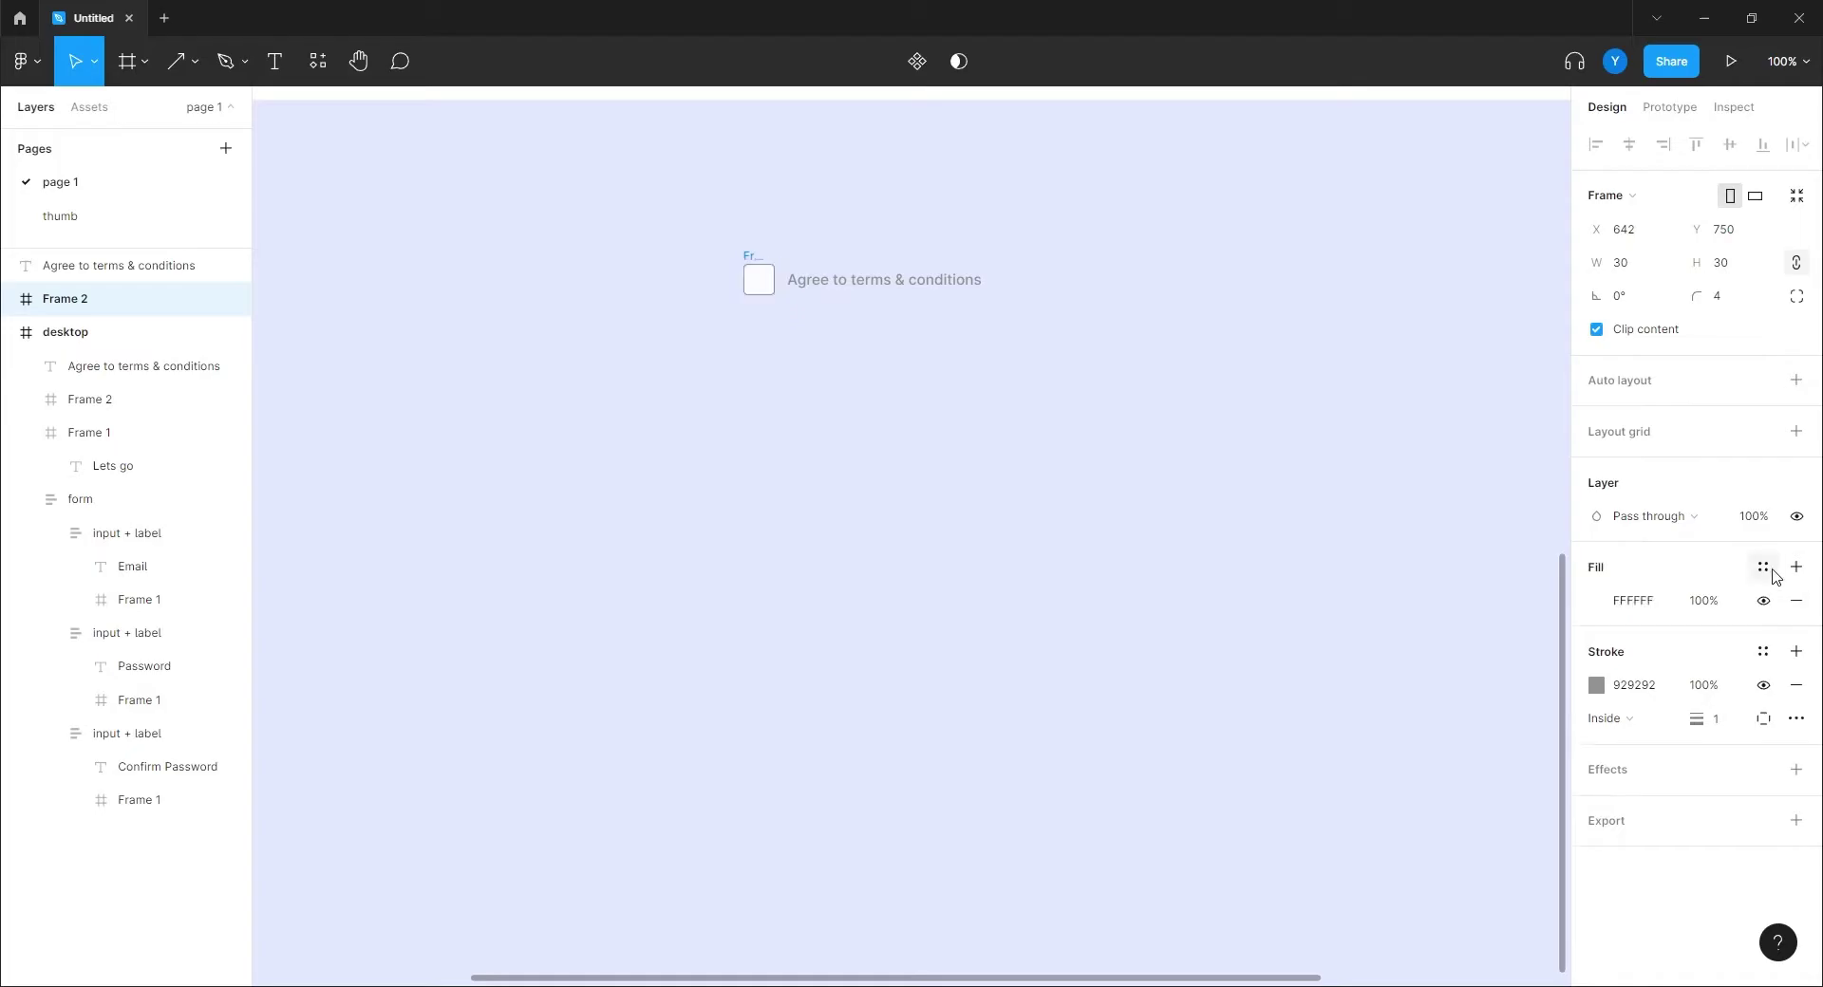
{"action": "scroll", "coordinate": [973, 460], "scroll_direction": "up", "scroll_amount": 3}
{"action": "key", "text": "ctrl+equal"}
{"action": "key", "text": "ctrl+equal"}
{"action": "scroll", "coordinate": [692, 566], "scroll_direction": "left", "scroll_amount": 5}
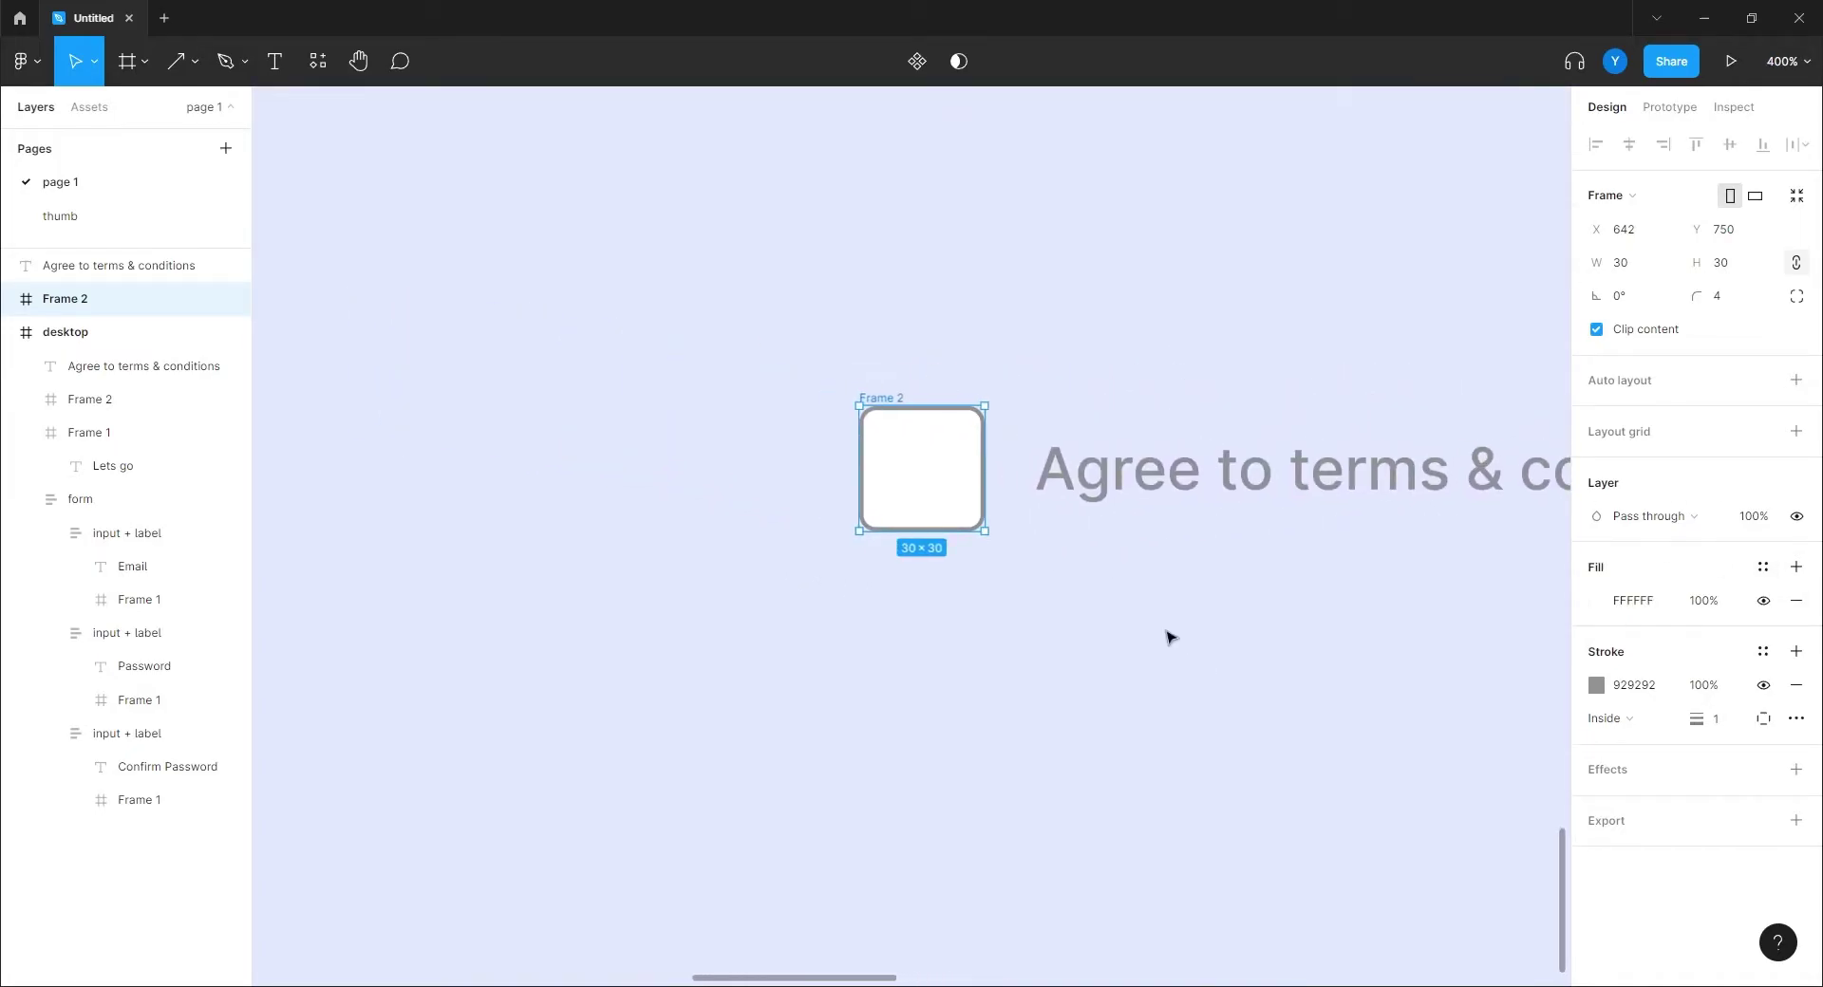
Step: Draw a three-point checkmark path inside the copied checkbox
{"action": "key", "text": "p"}
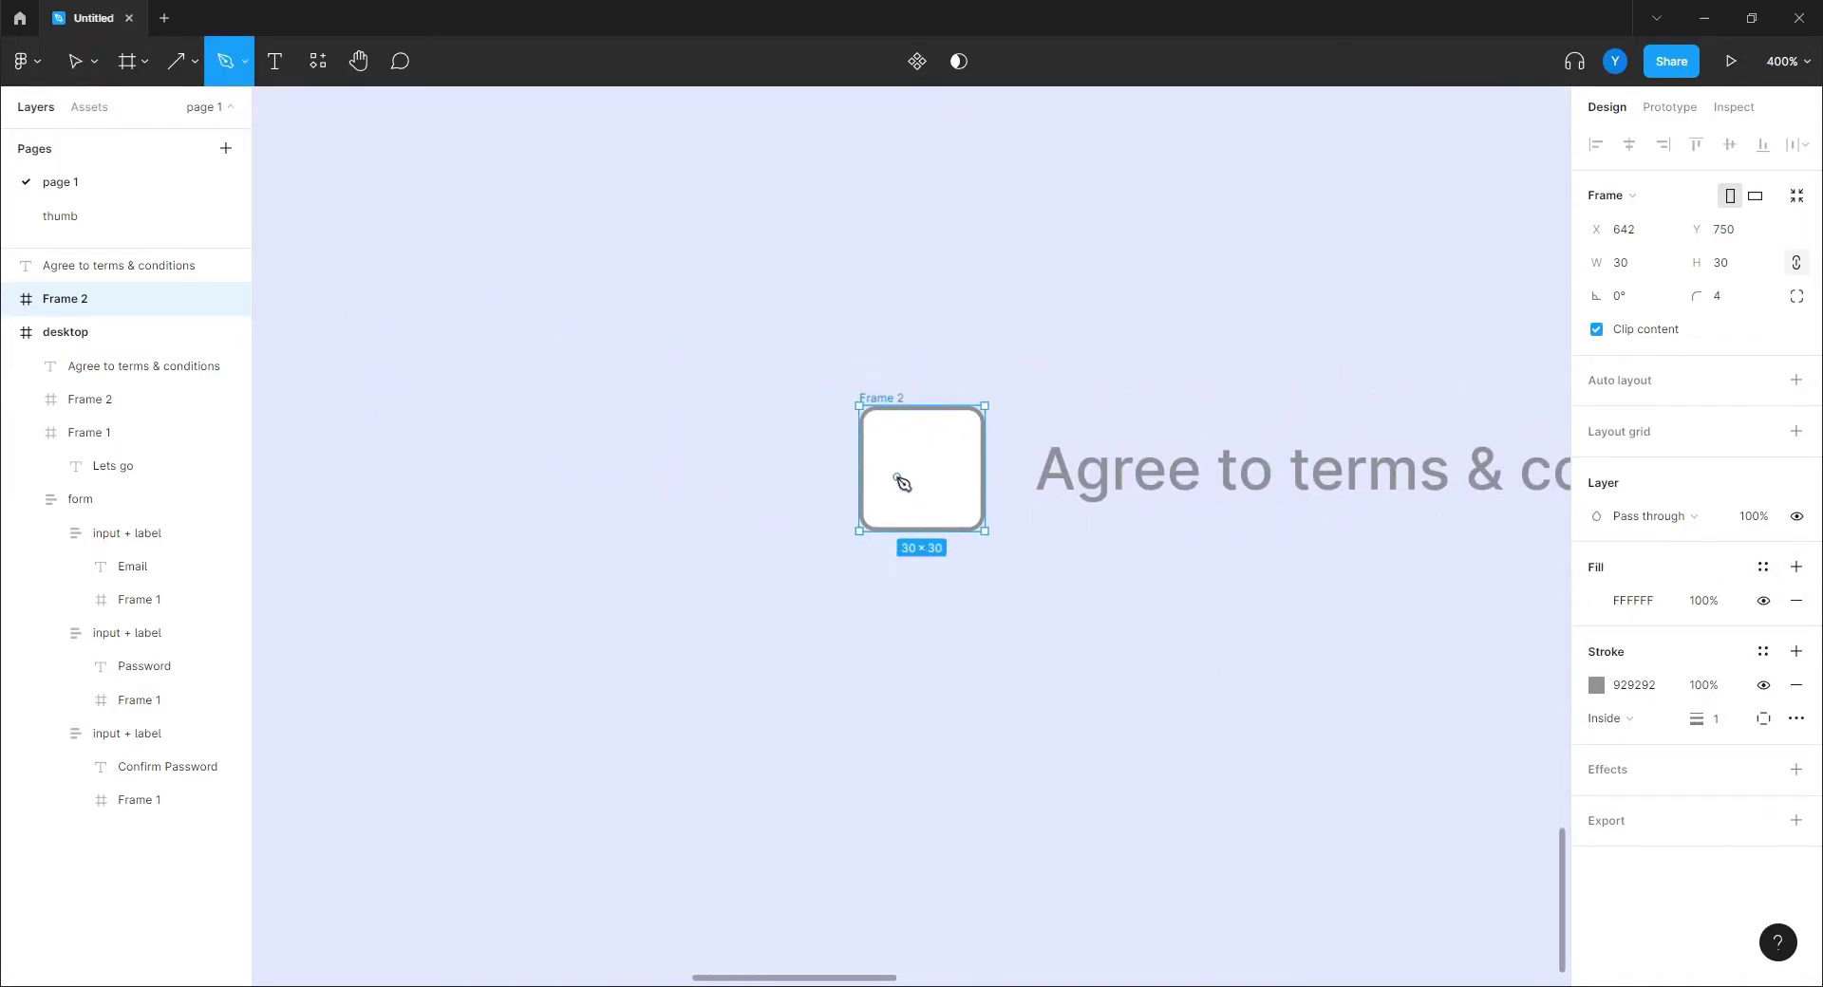
{"action": "left_click", "coordinate": [892, 475]}
{"action": "left_click", "coordinate": [913, 496]}
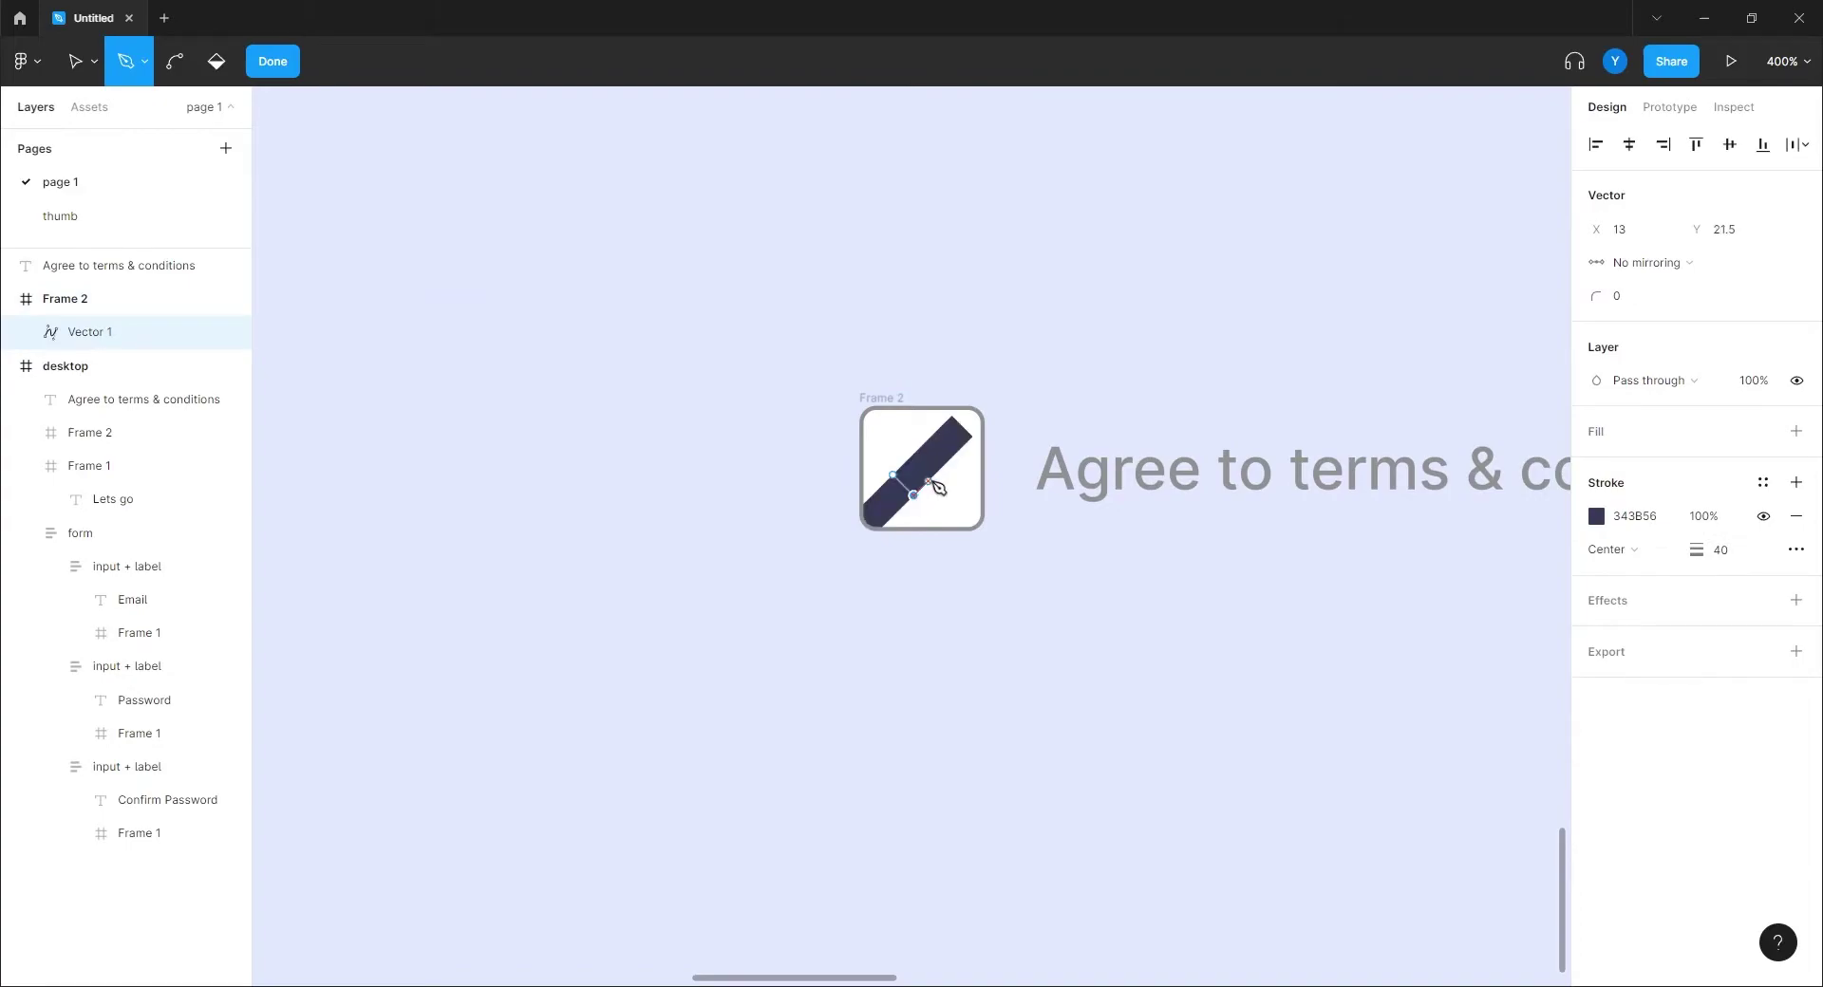
{"action": "left_click", "coordinate": [960, 450]}
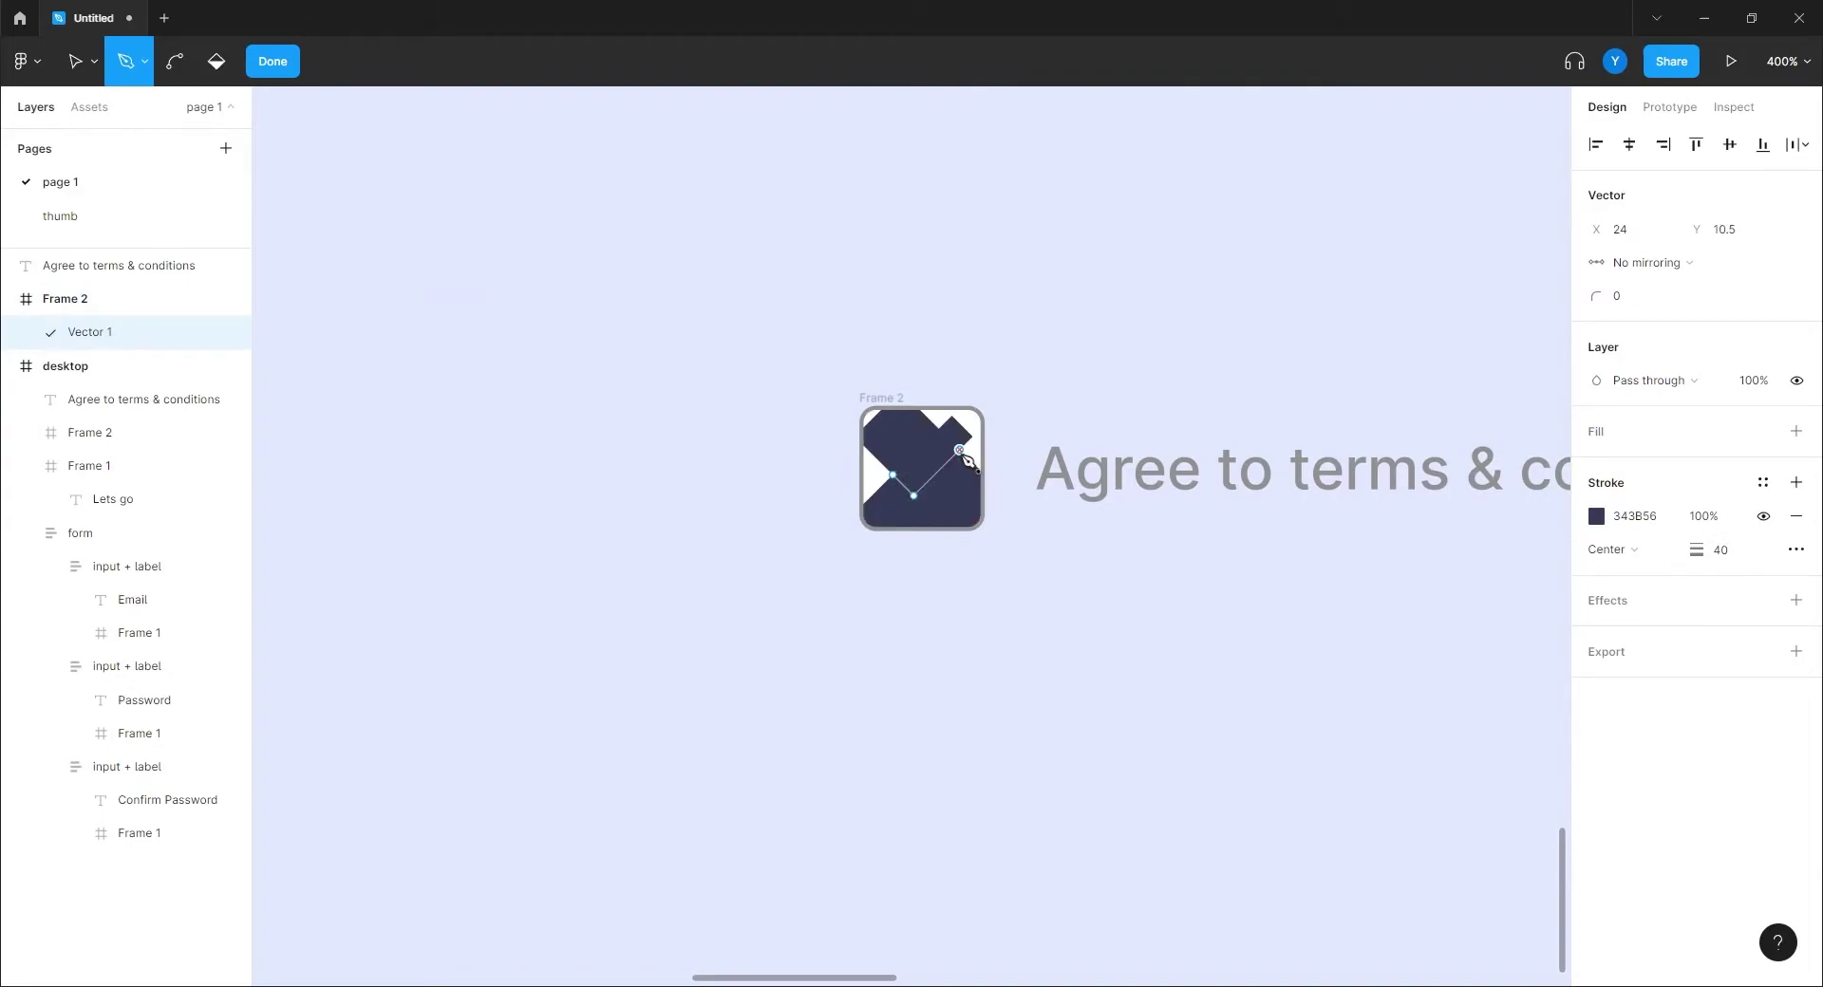
{"action": "key", "text": "Escape"}
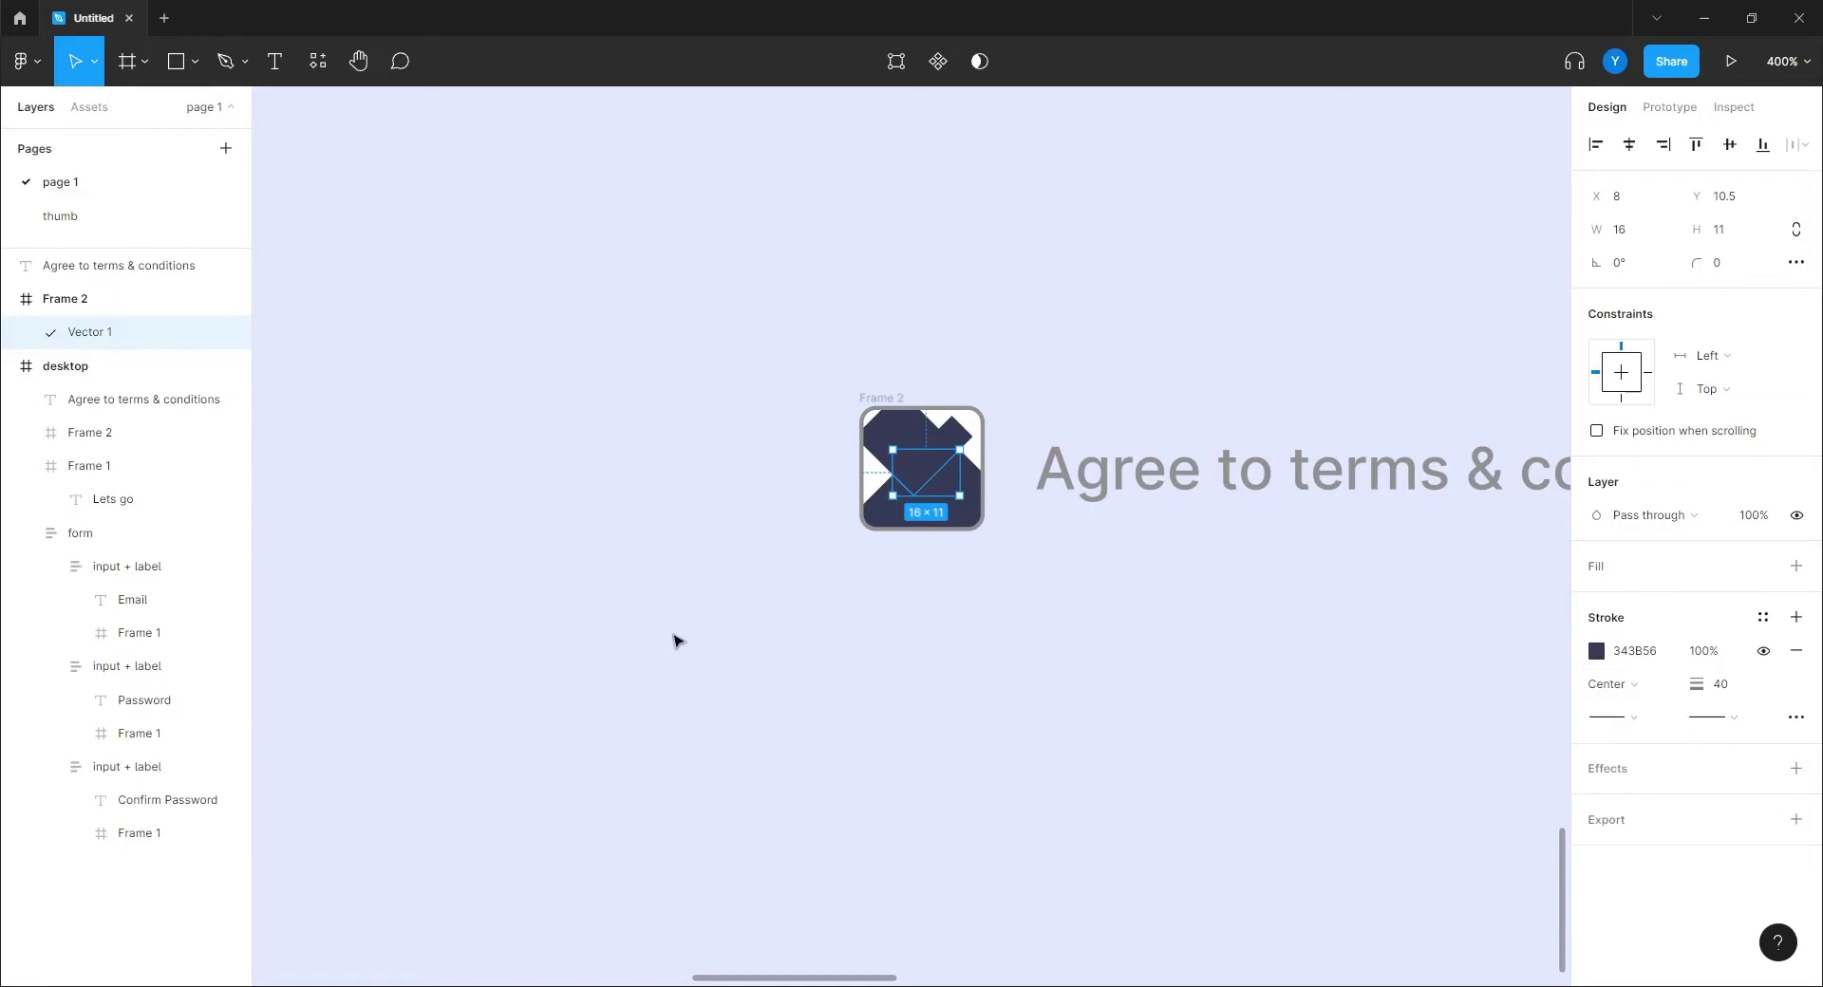
Step: Set the checkmark's stroke weight to 3 after trying 2 and 4
{"action": "left_click", "coordinate": [1728, 693]}
{"action": "type", "text": "2"}
{"action": "key", "text": "Return"}
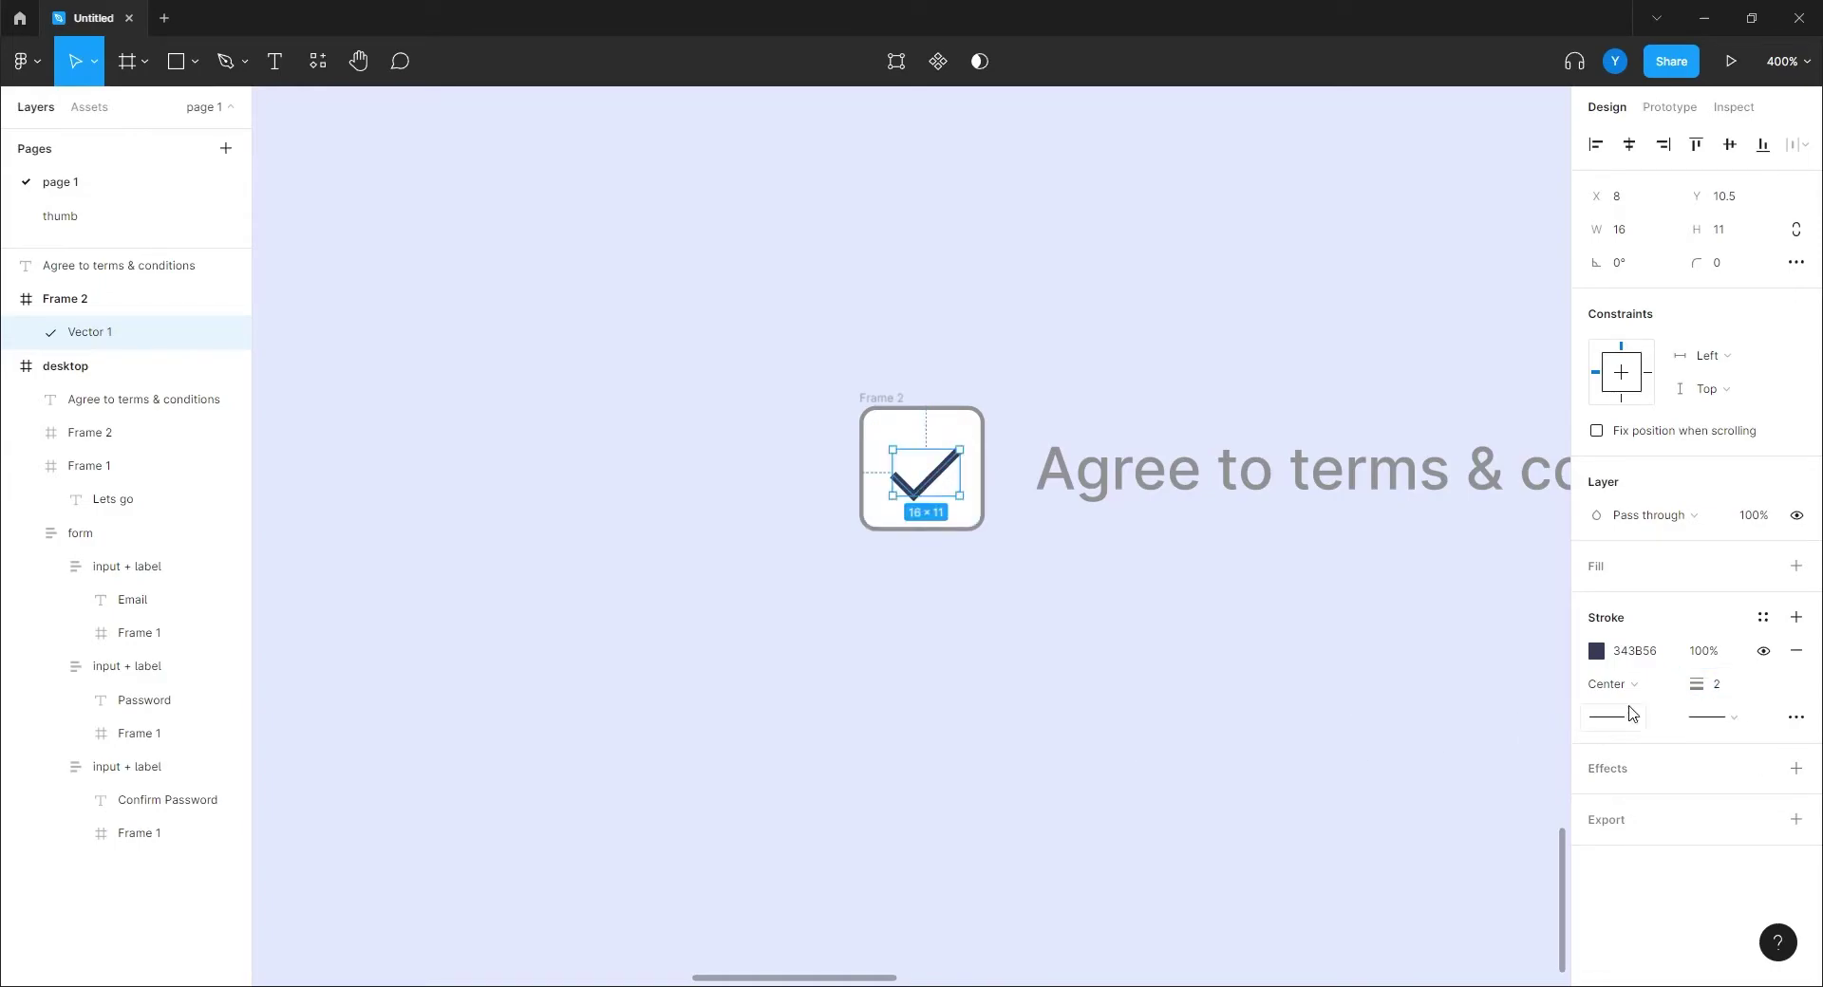
{"action": "left_click", "coordinate": [1718, 684]}
{"action": "type", "text": "4"}
{"action": "key", "text": "Return"}
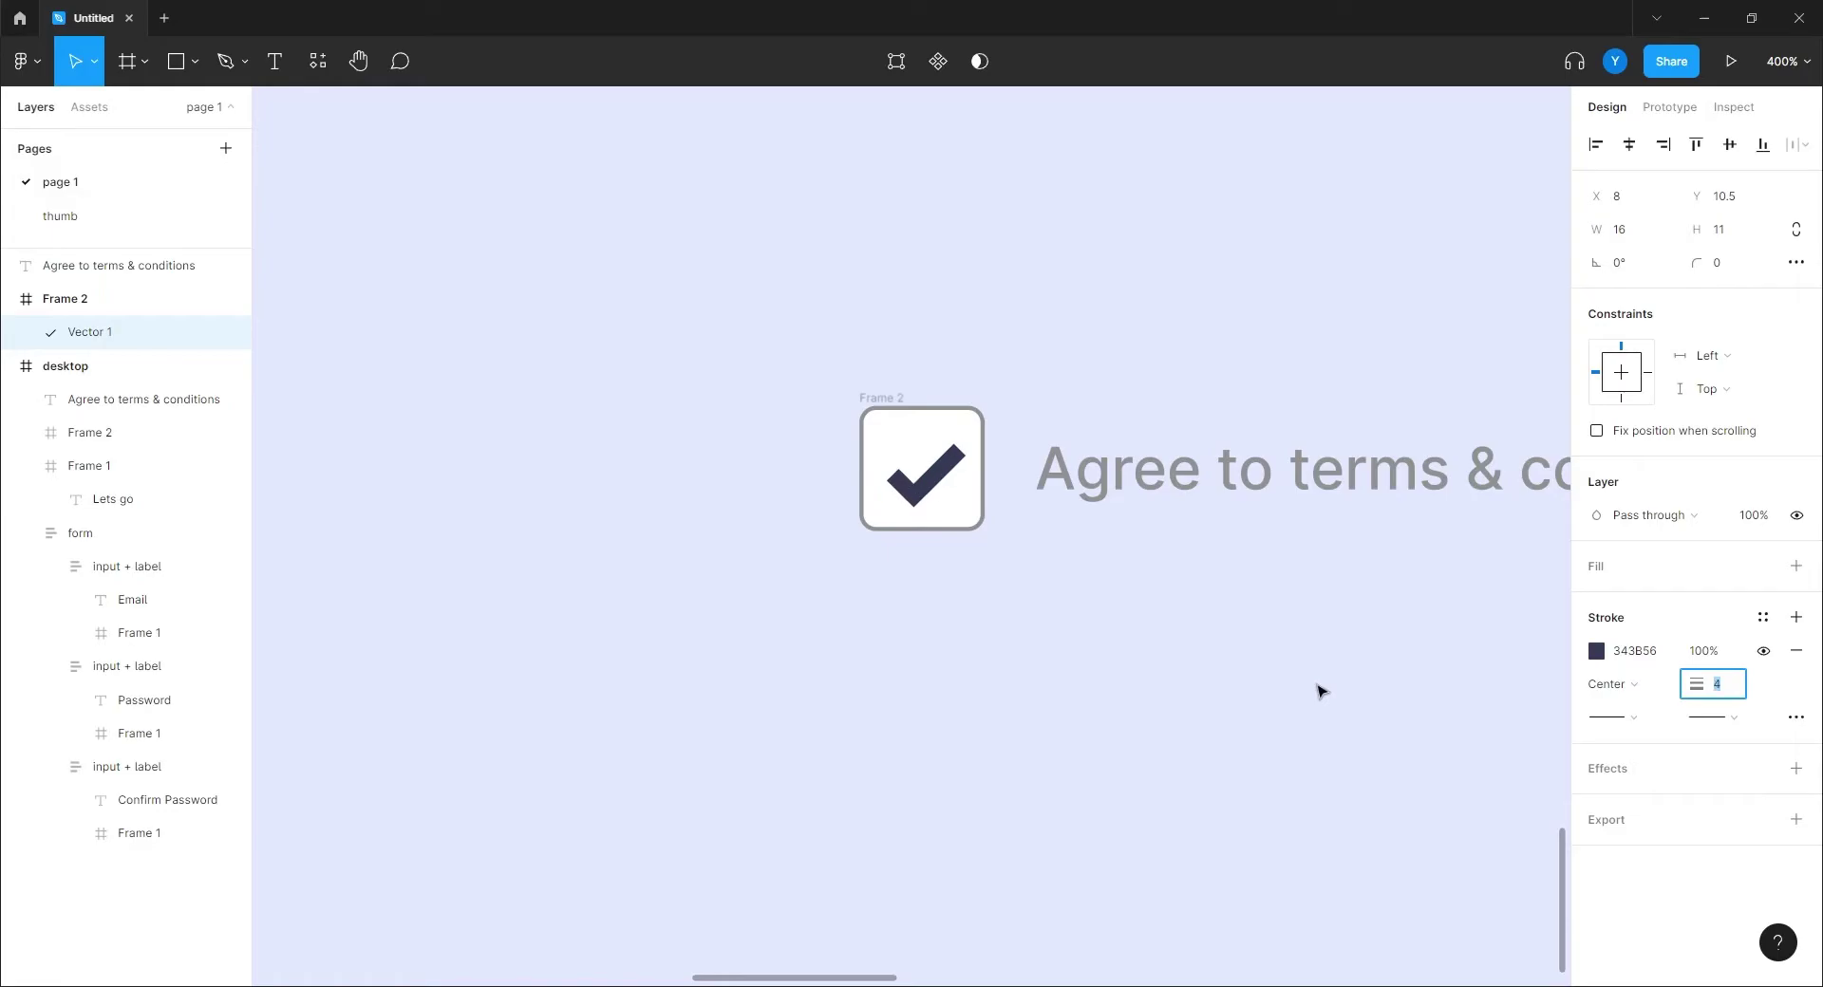
{"action": "type", "text": "3"}
{"action": "left_click", "coordinate": [1205, 692]}
{"action": "left_click", "coordinate": [925, 474]}
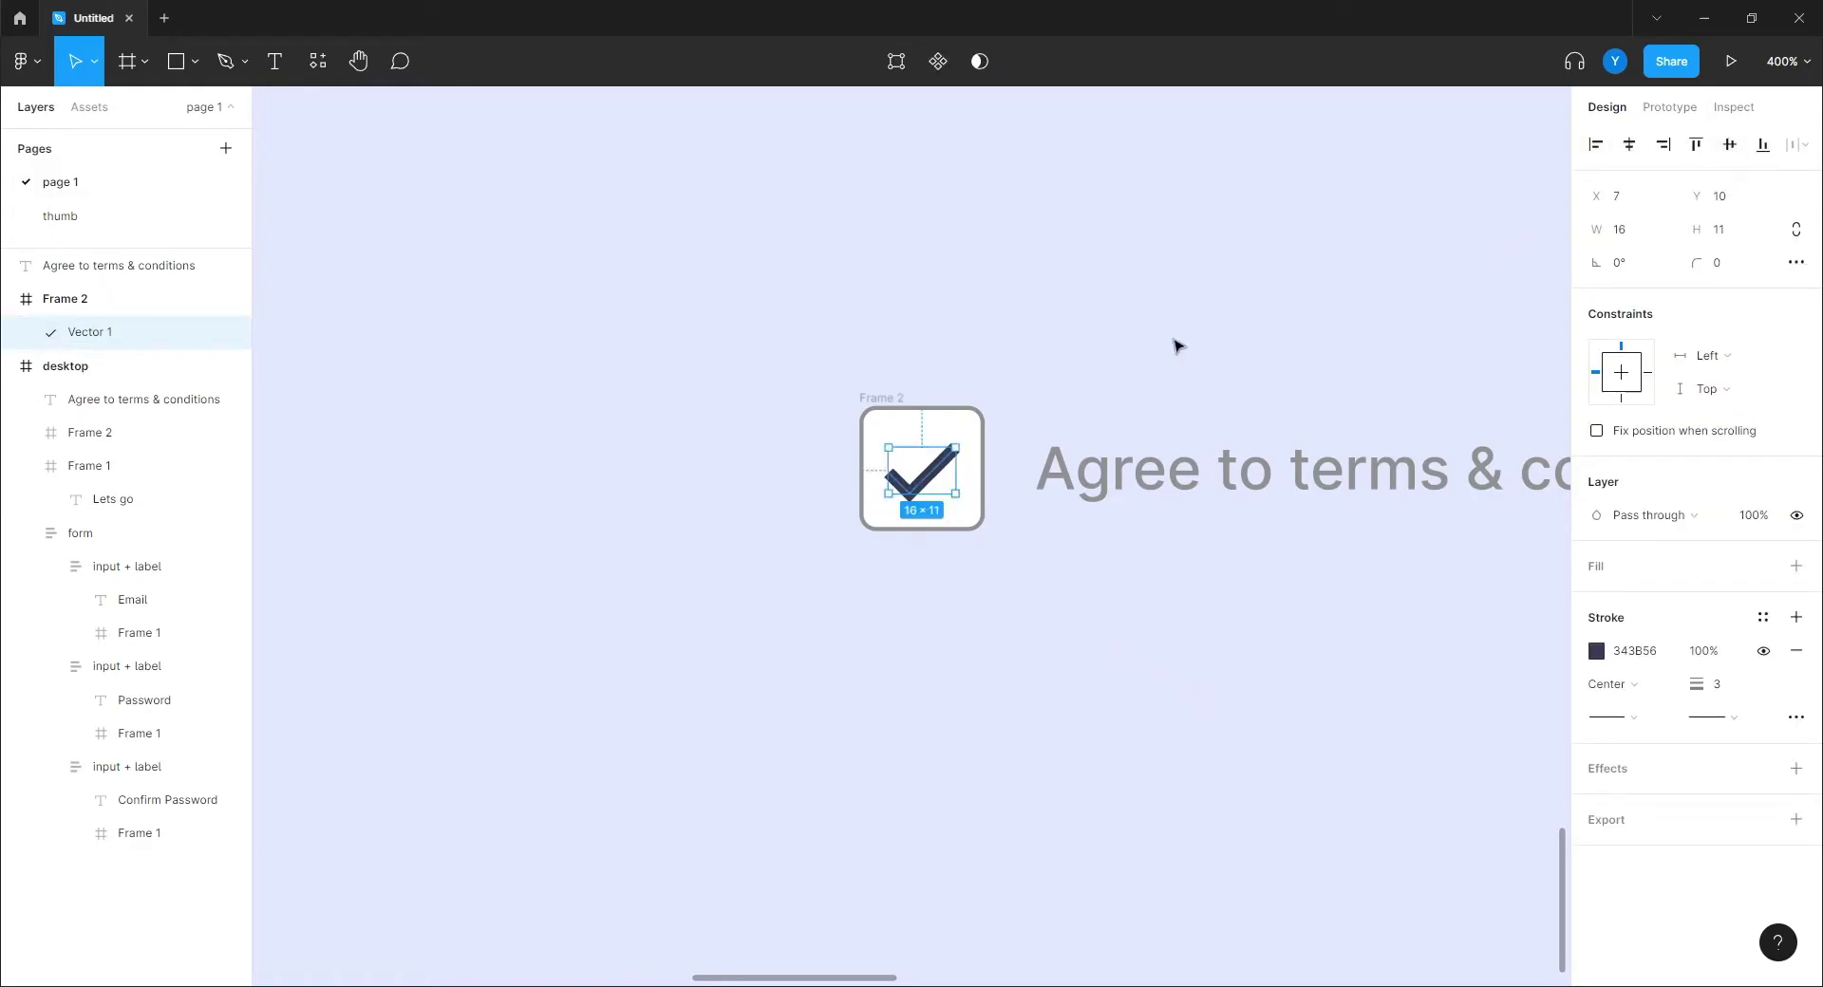
{"action": "left_click", "coordinate": [696, 497]}
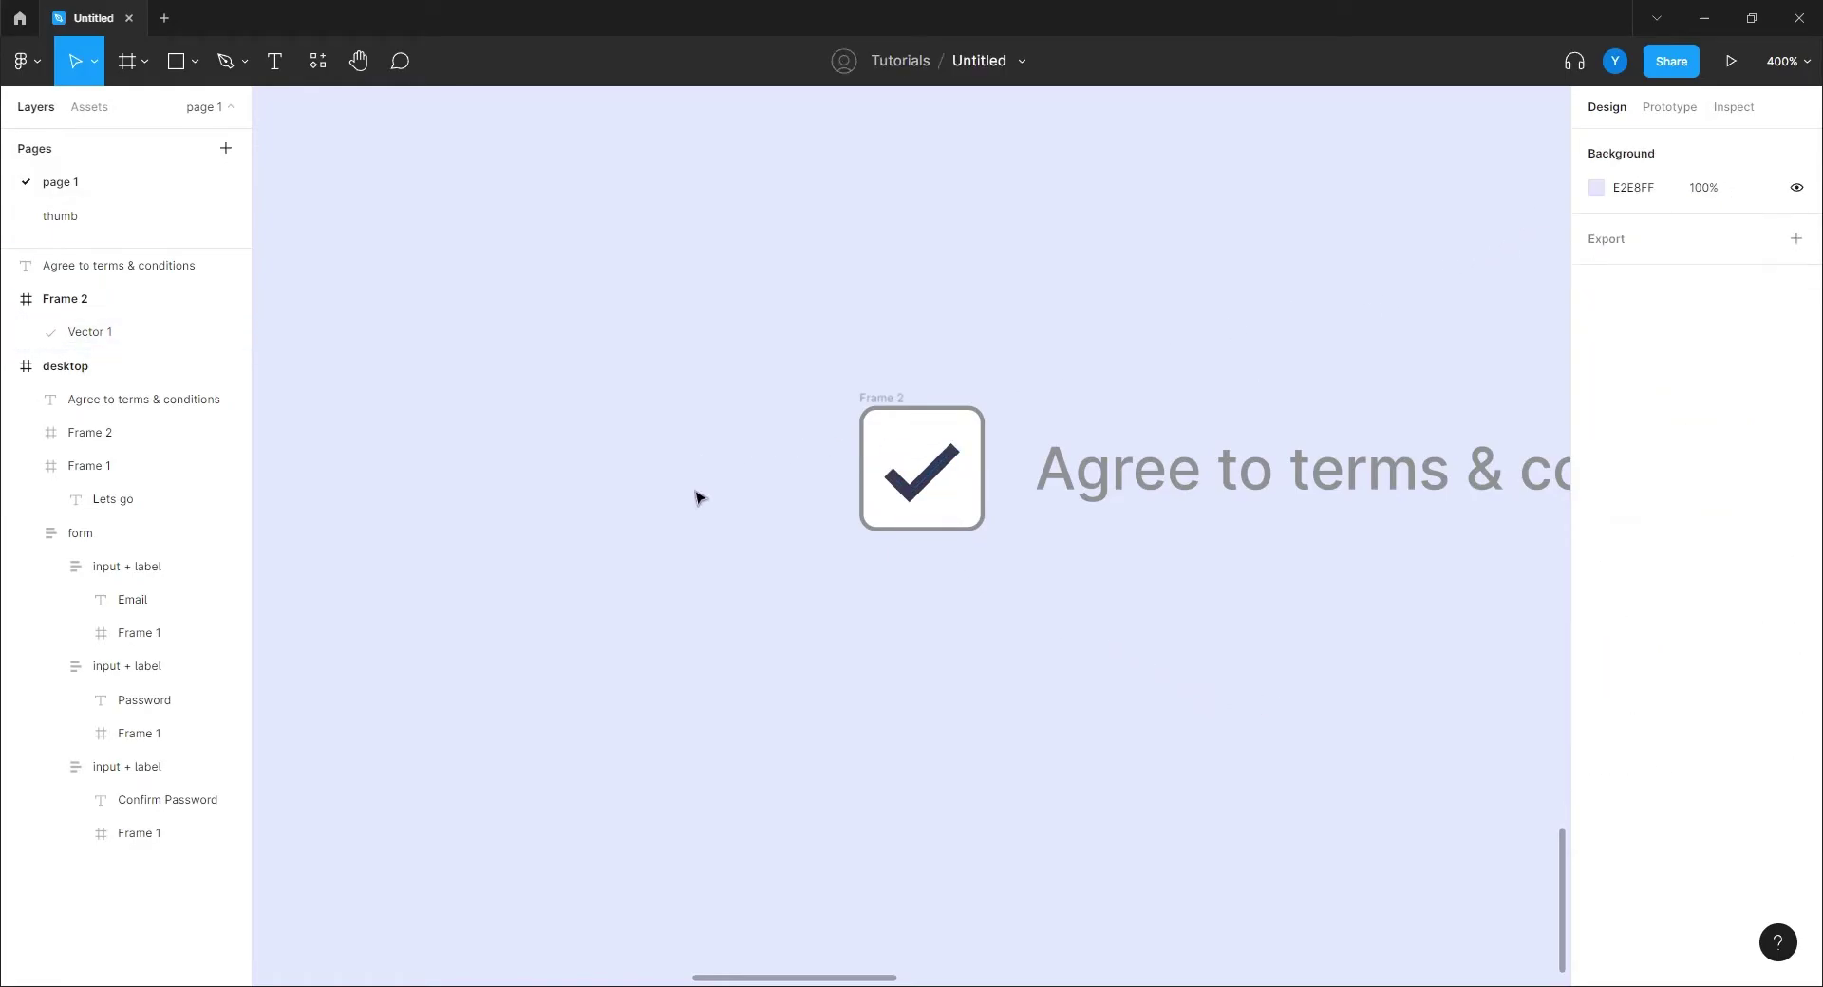
{"action": "left_click", "coordinate": [932, 472]}
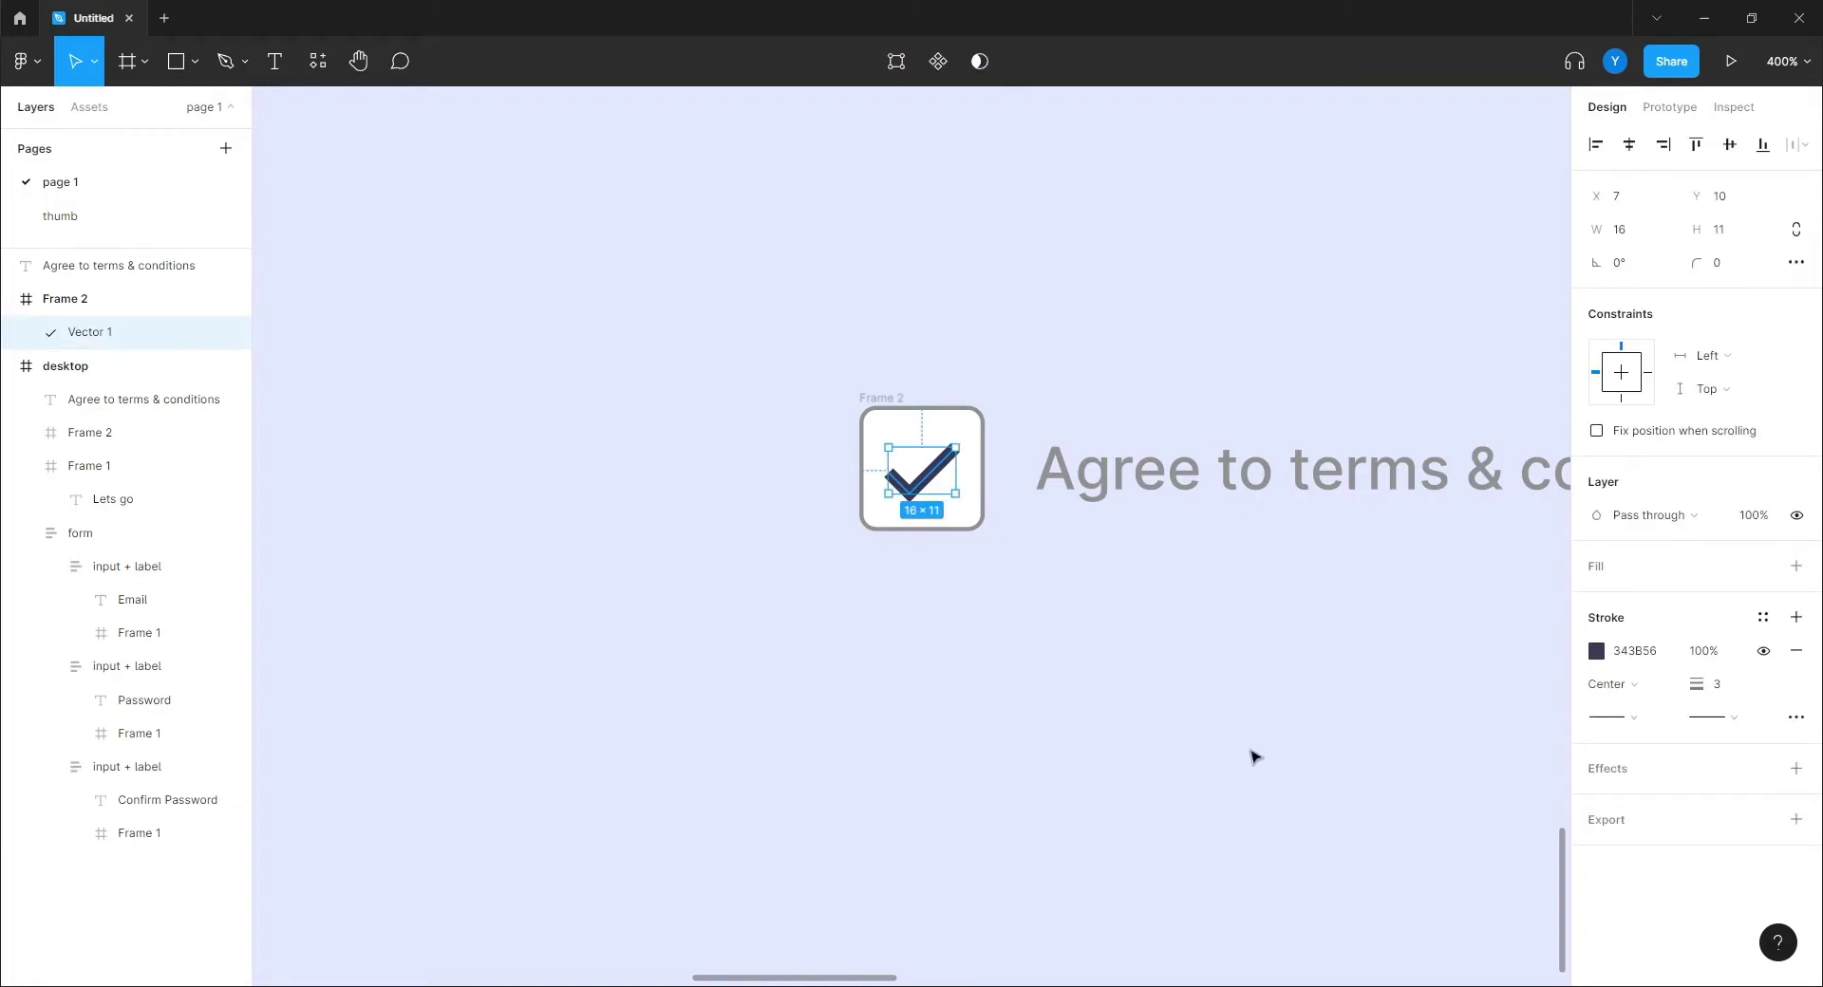
Step: Set the checkmark's layer opacity to 0% so the box looks unchecked
{"action": "left_click", "coordinate": [1759, 516]}
{"action": "type", "text": "0"}
{"action": "key", "text": "Return"}
{"action": "scroll", "coordinate": [732, 643], "scroll_direction": "right", "scroll_amount": 5}
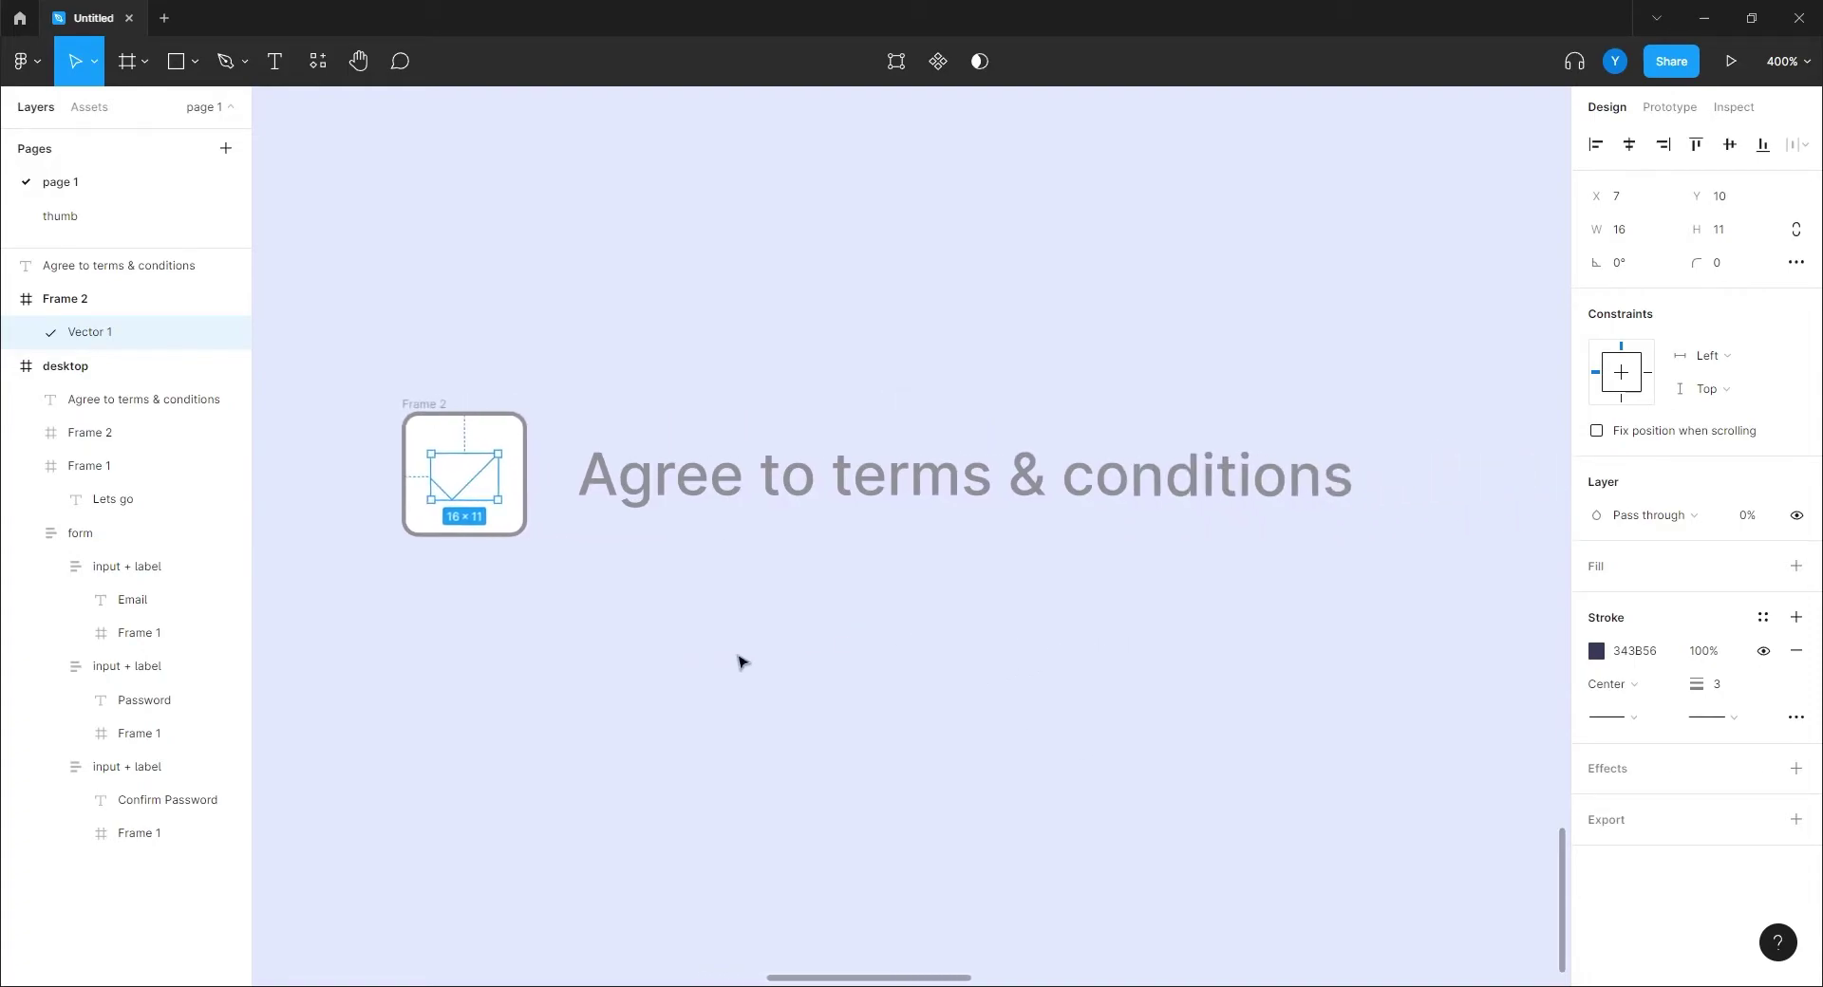
{"action": "left_click", "coordinate": [740, 659]}
Step: Rename the box frame to checkBox and select it along with the terms label
{"action": "left_click_drag", "start_coordinate": [1415, 314], "coordinate": [313, 724]}
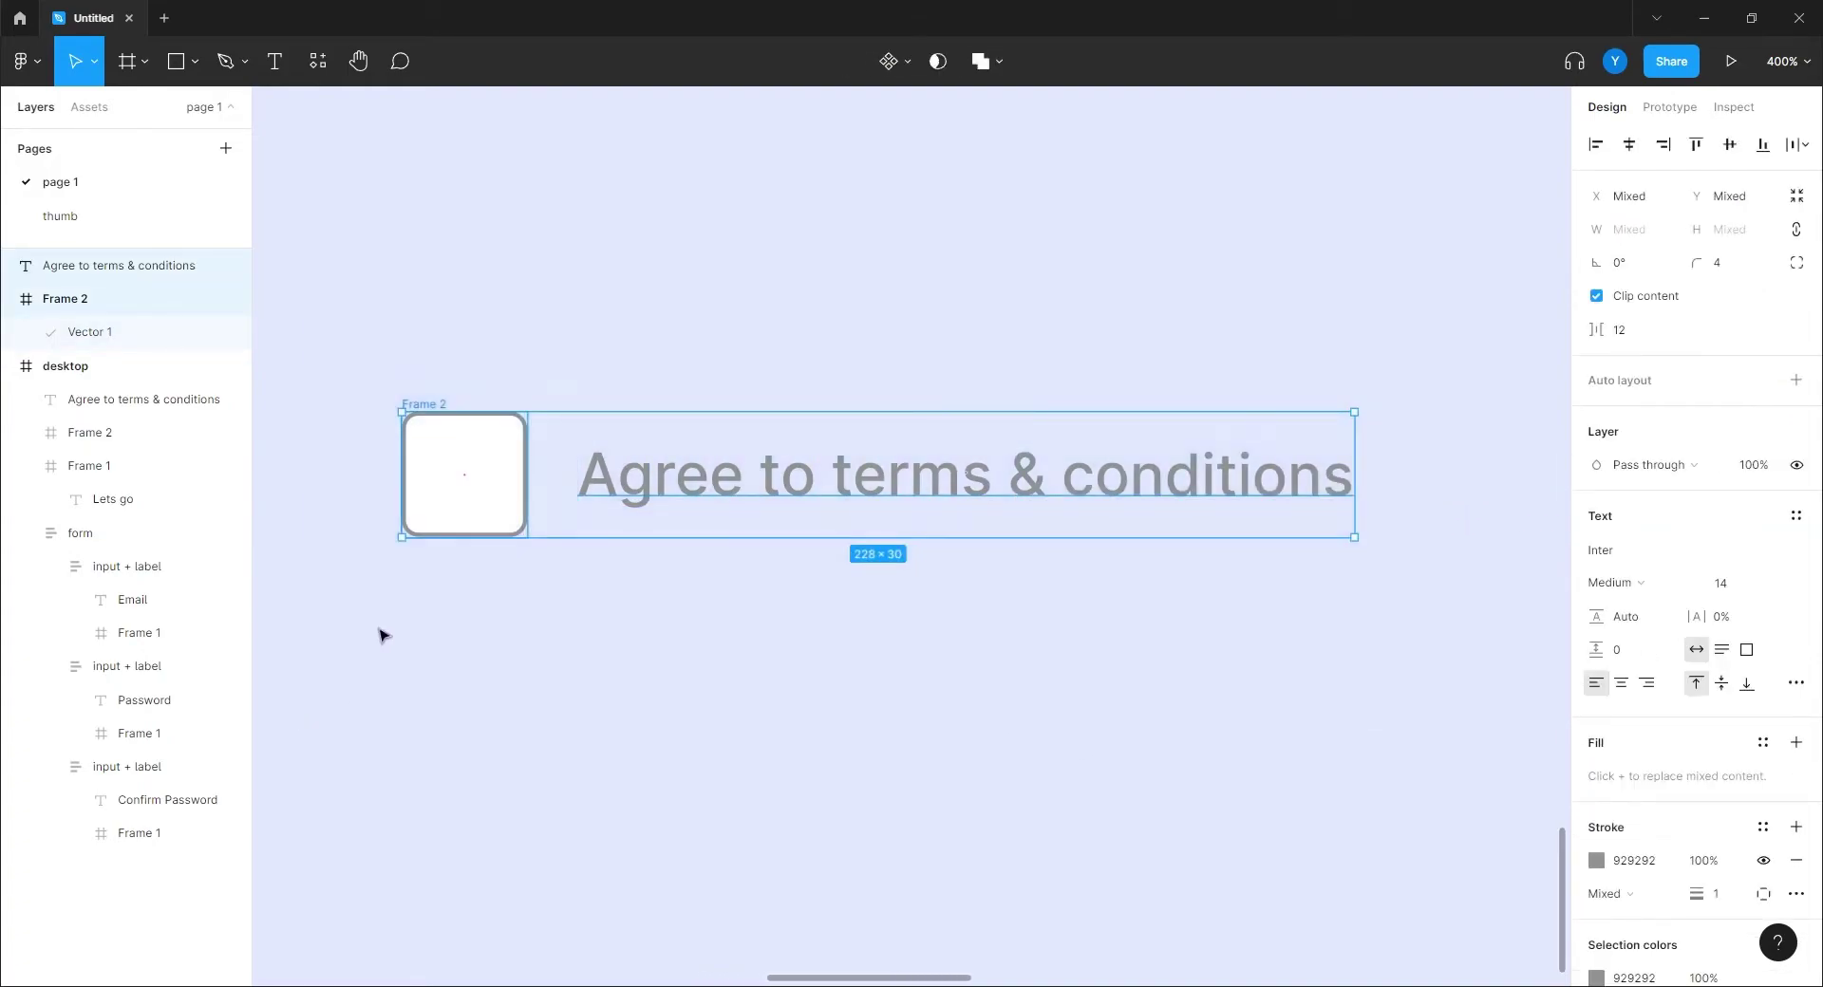
{"action": "left_click", "coordinate": [414, 407]}
{"action": "double_click", "coordinate": [60, 300]}
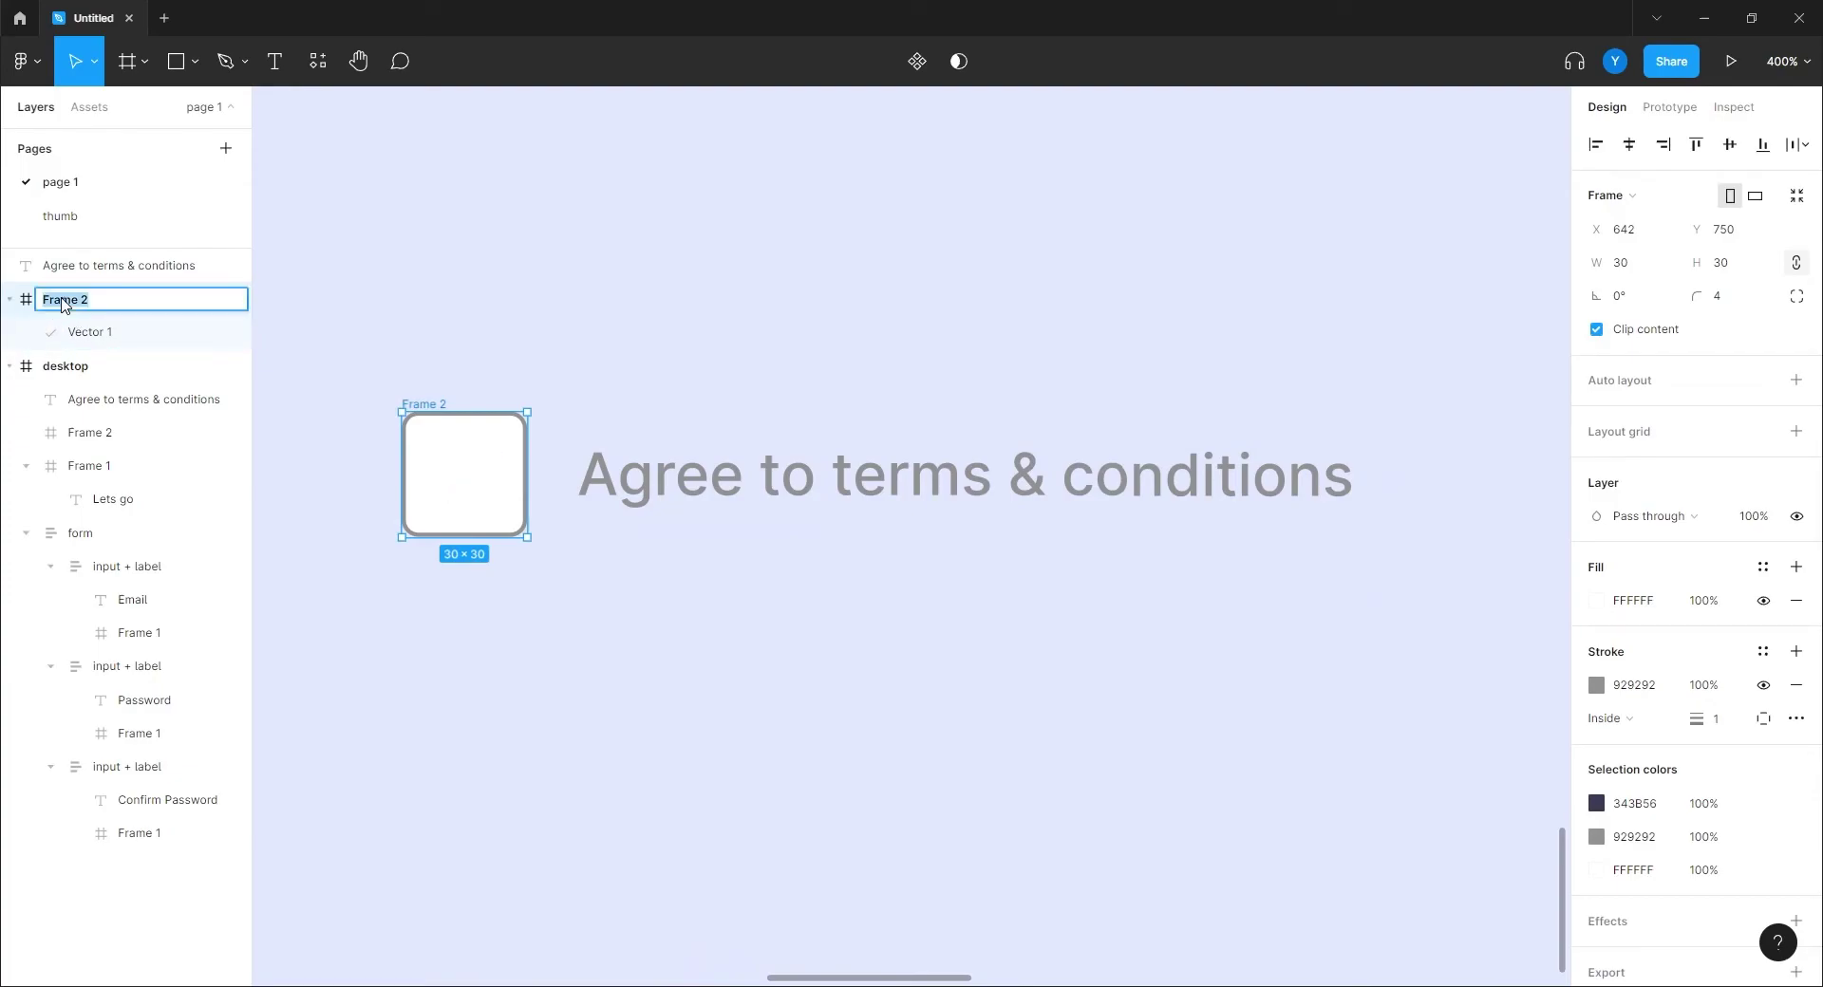
{"action": "type", "text": "checkBox"}
{"action": "key", "text": "Return"}
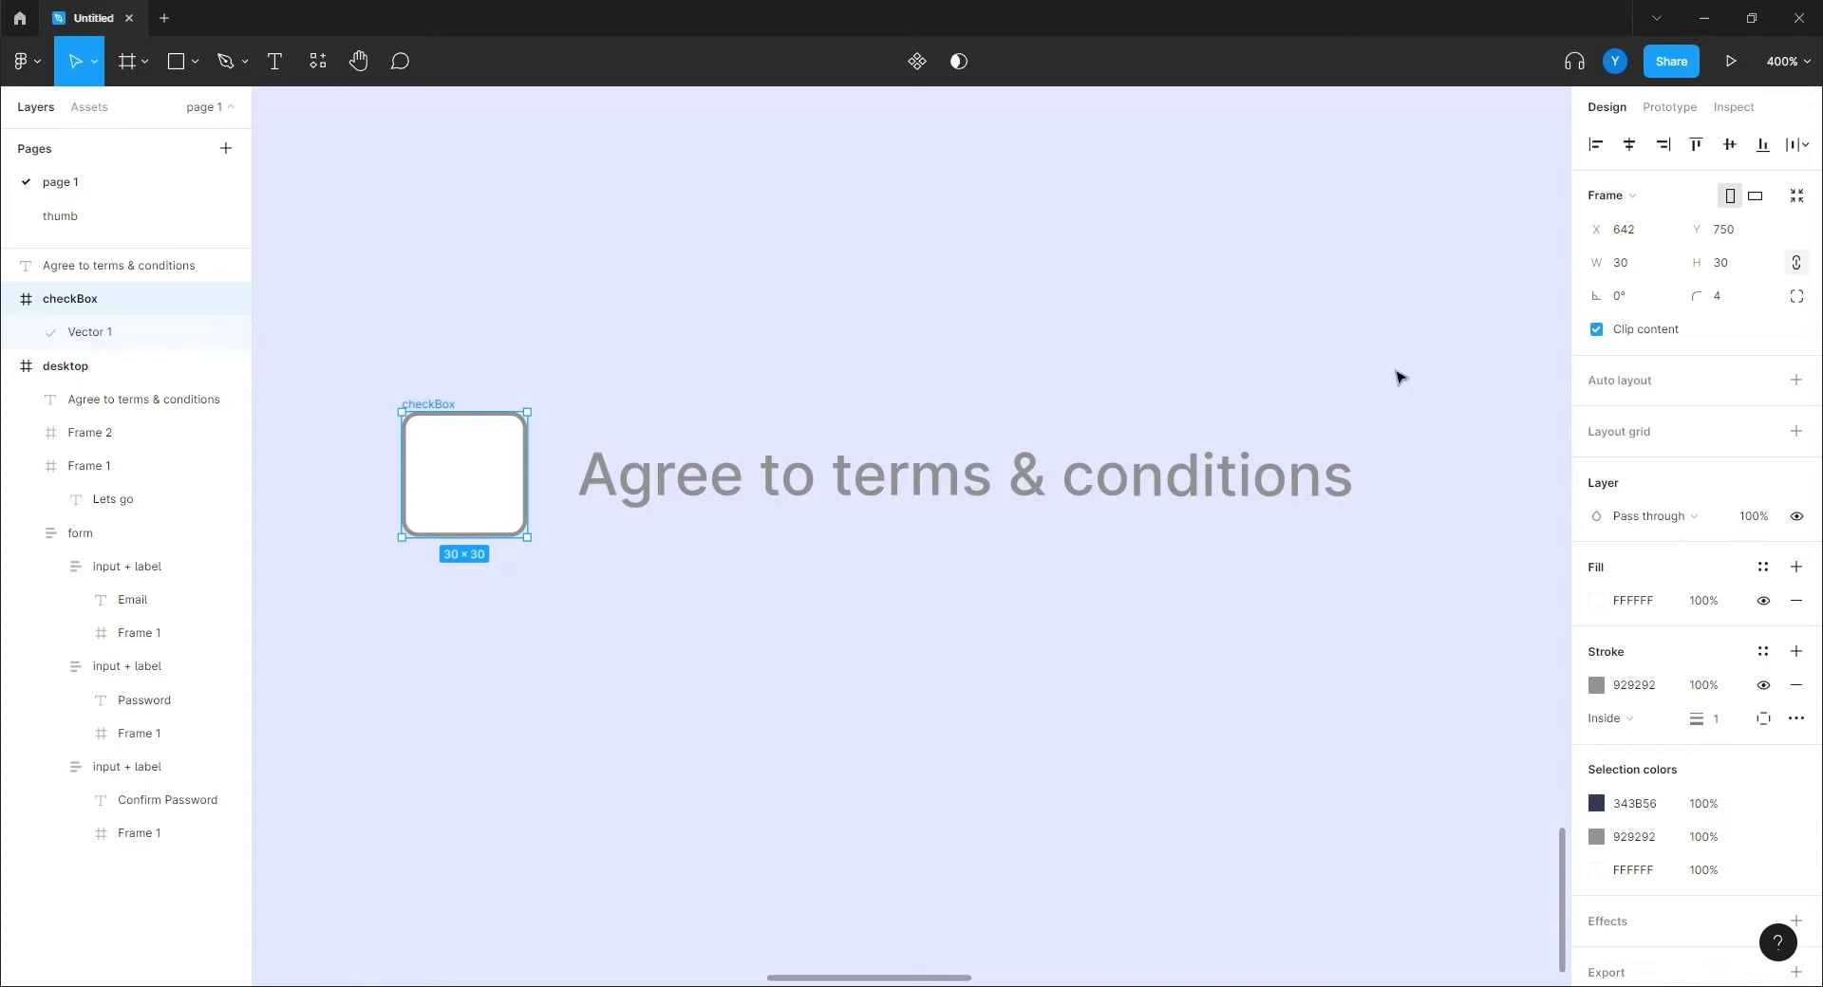
{"action": "left_click_drag", "start_coordinate": [1396, 359], "coordinate": [310, 680]}
{"action": "scroll", "coordinate": [509, 635], "scroll_direction": "left", "scroll_amount": 3}
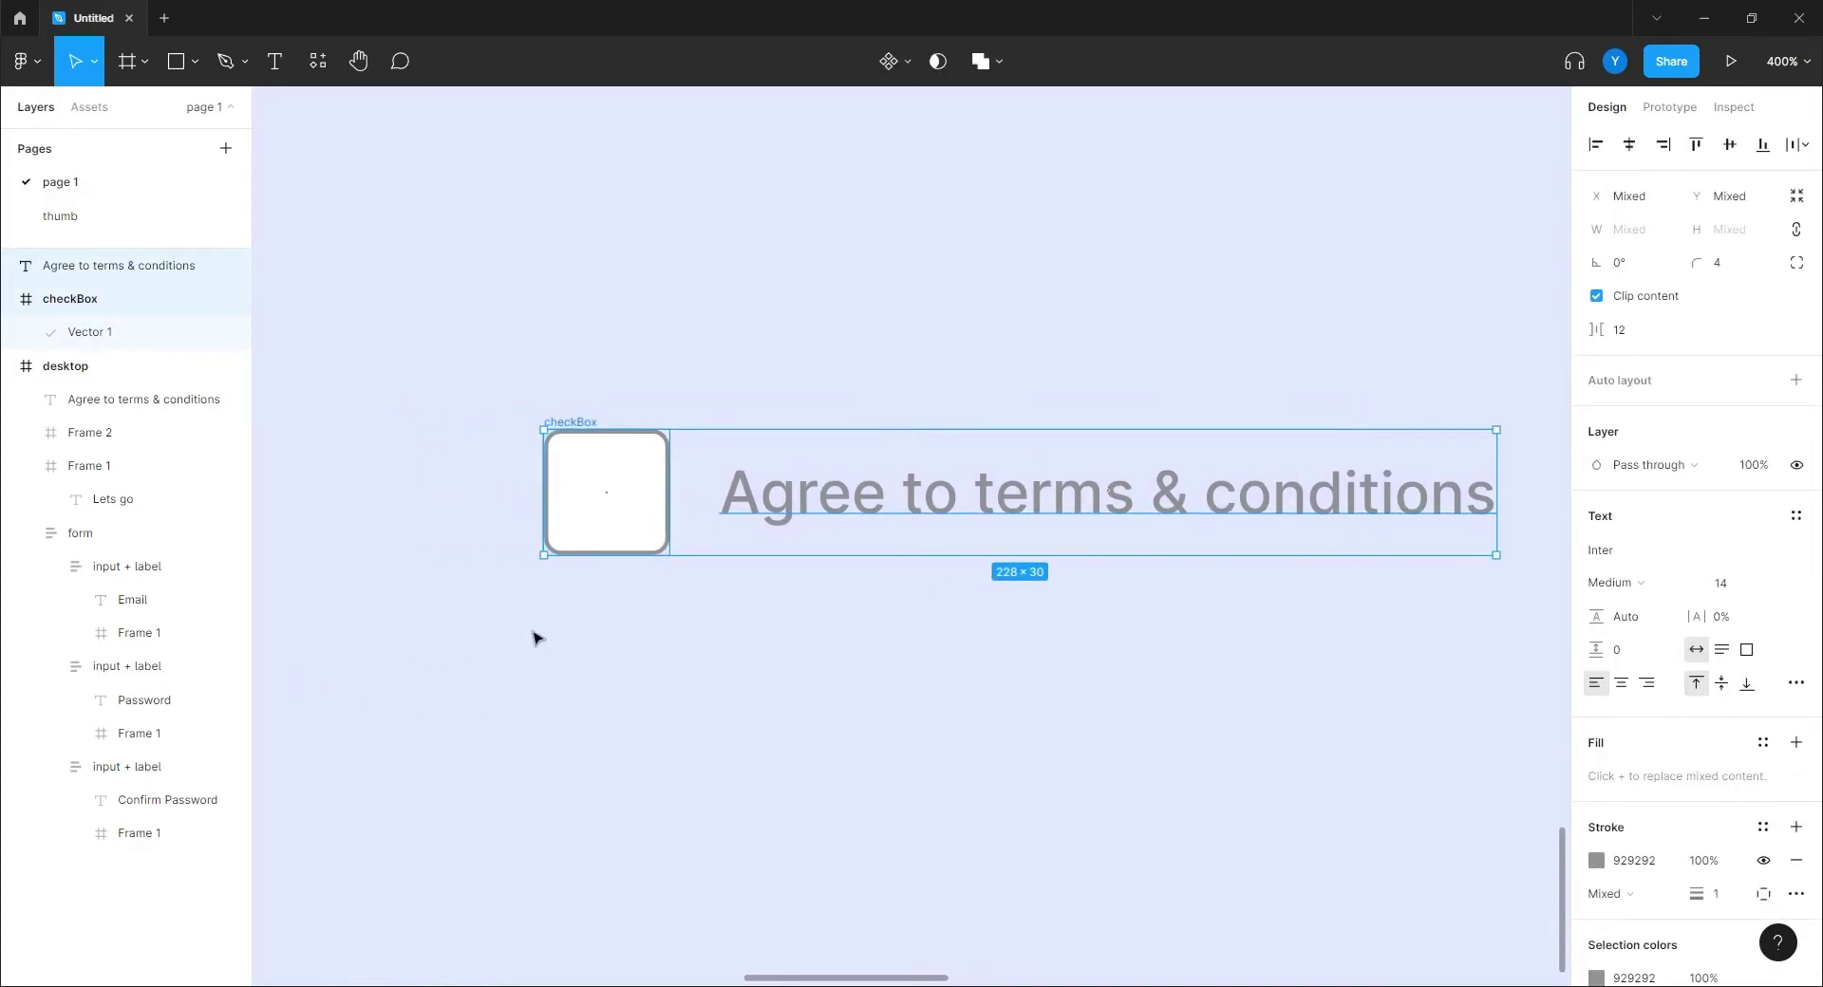
Step: Wrap checkBox and its label in auto layout named 'checkBox + label / default'
{"action": "key", "text": "shift+a"}
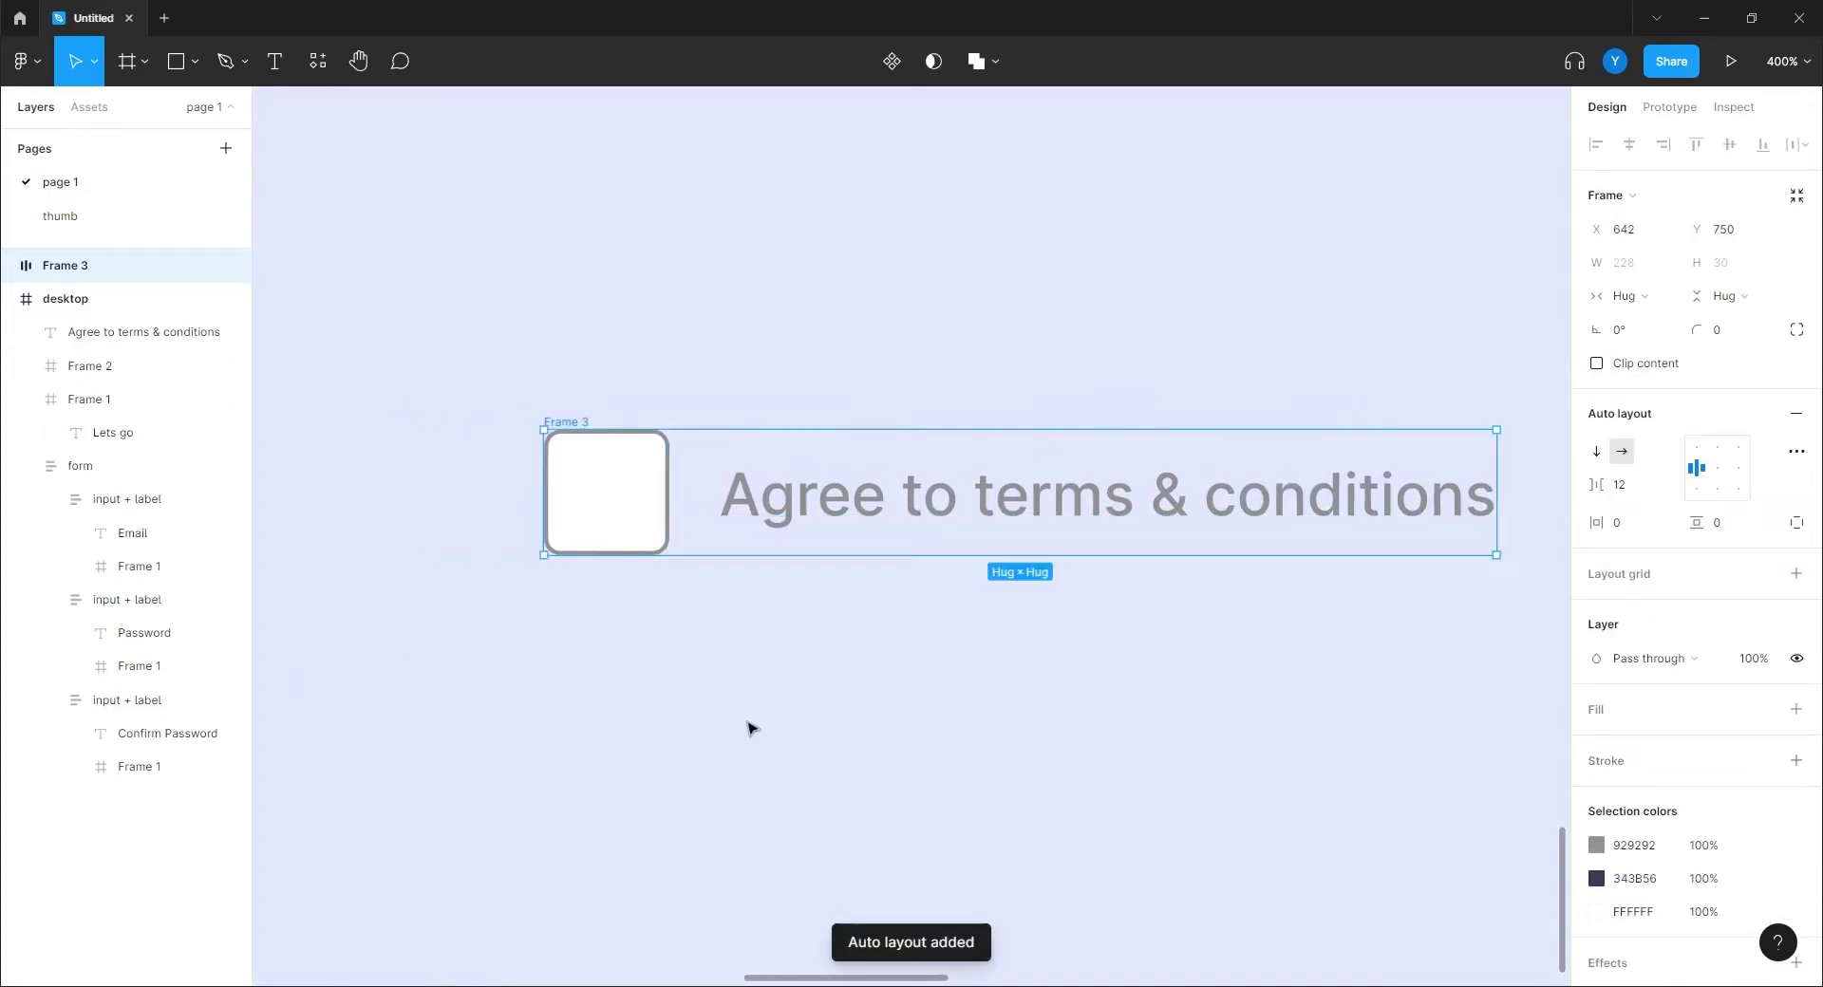
{"action": "double_click", "coordinate": [74, 273]}
{"action": "type", "text": "checkBox + label"}
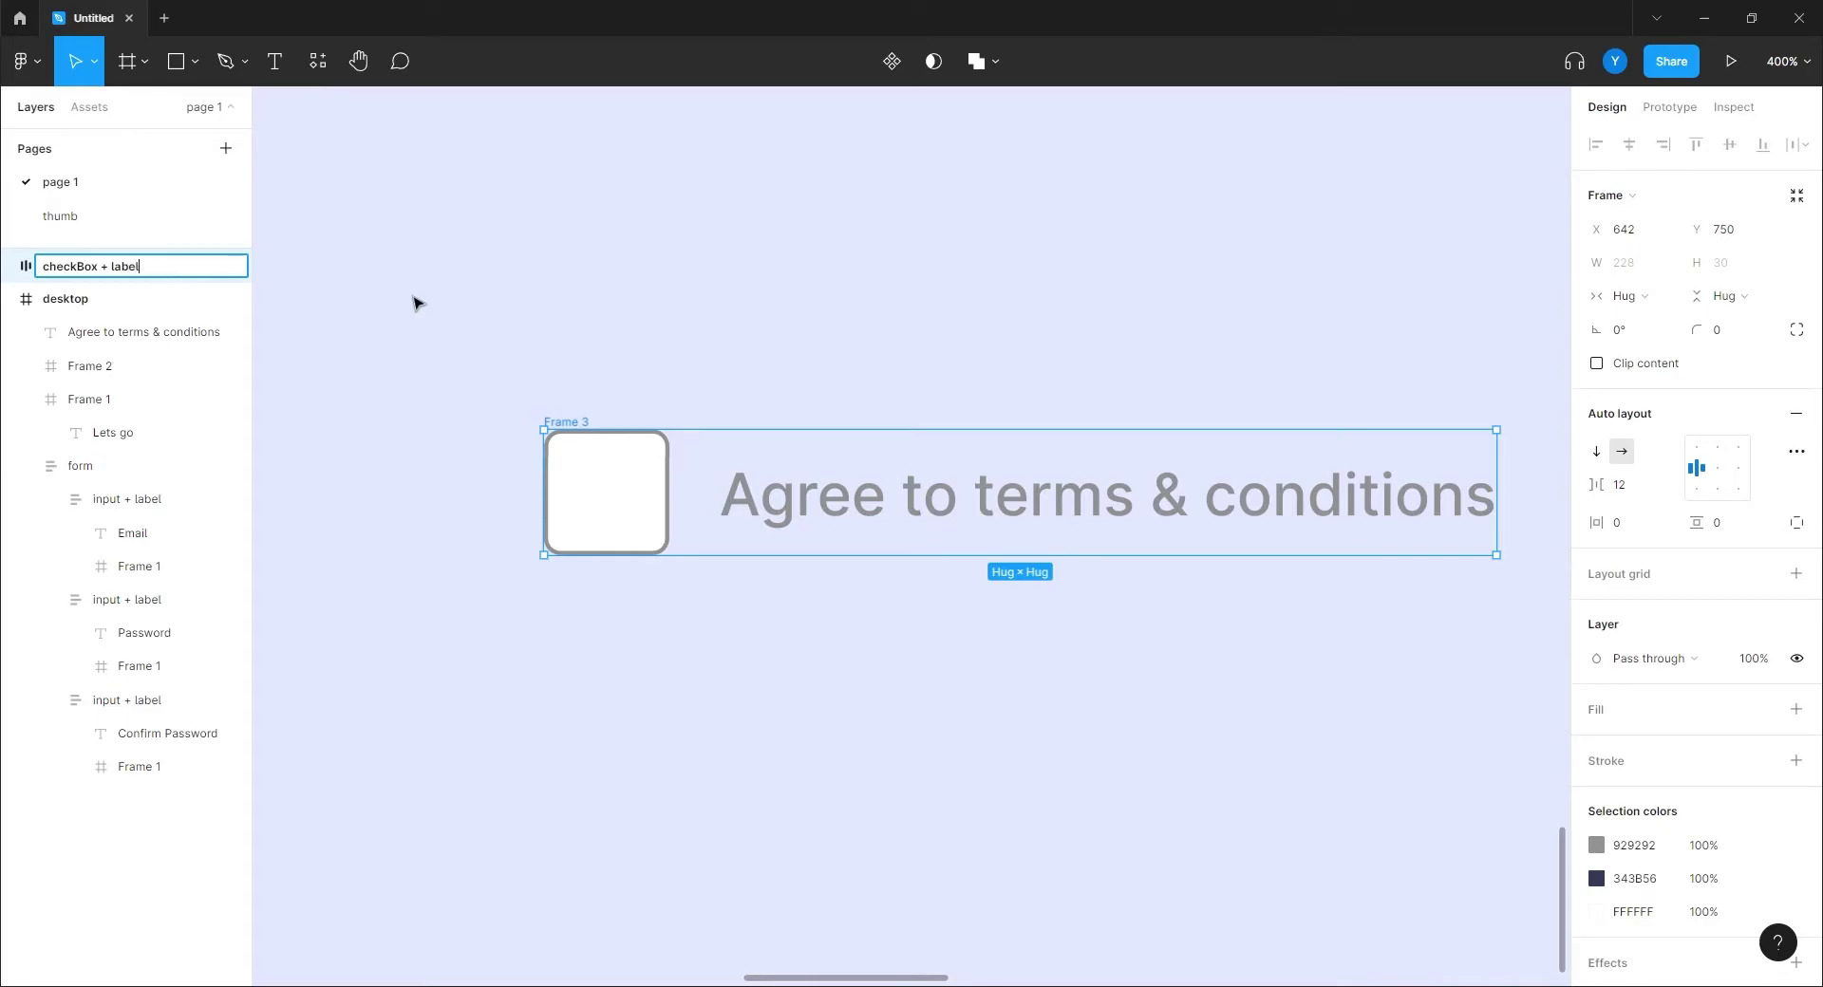
{"action": "key", "text": "Return"}
{"action": "scroll", "coordinate": [938, 731], "scroll_direction": "down", "scroll_amount": 2}
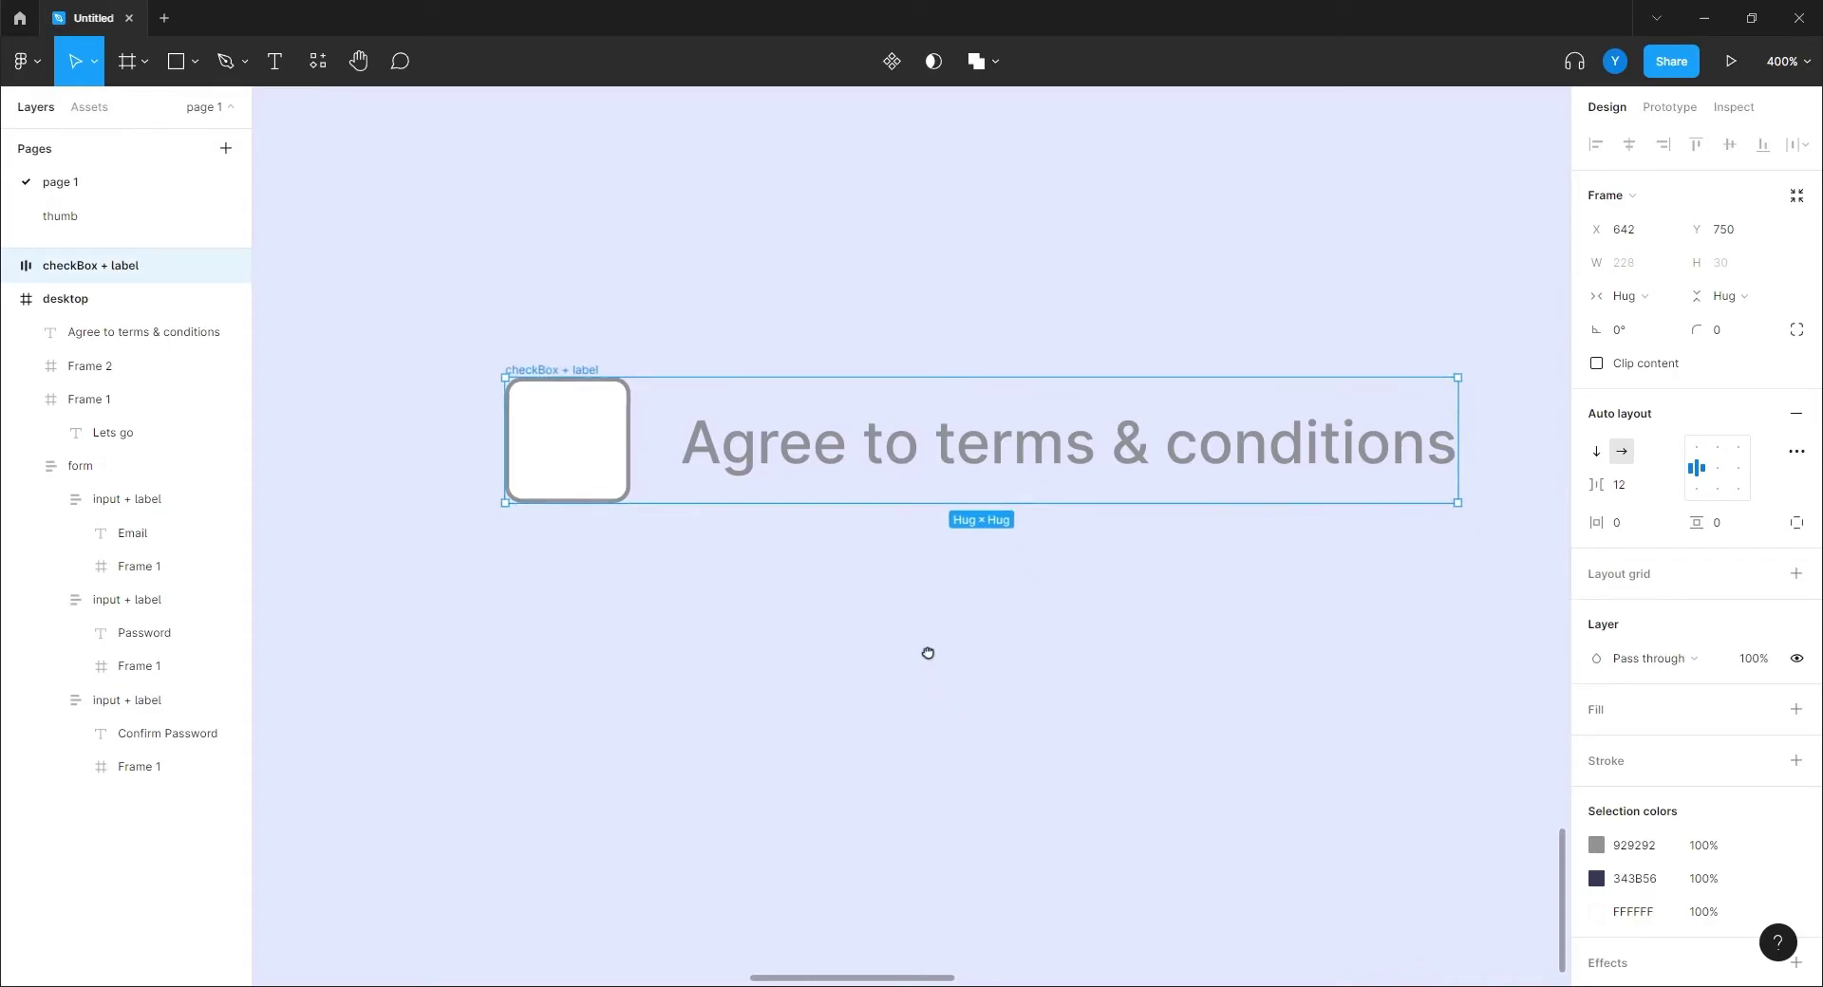
{"action": "double_click", "coordinate": [142, 272]}
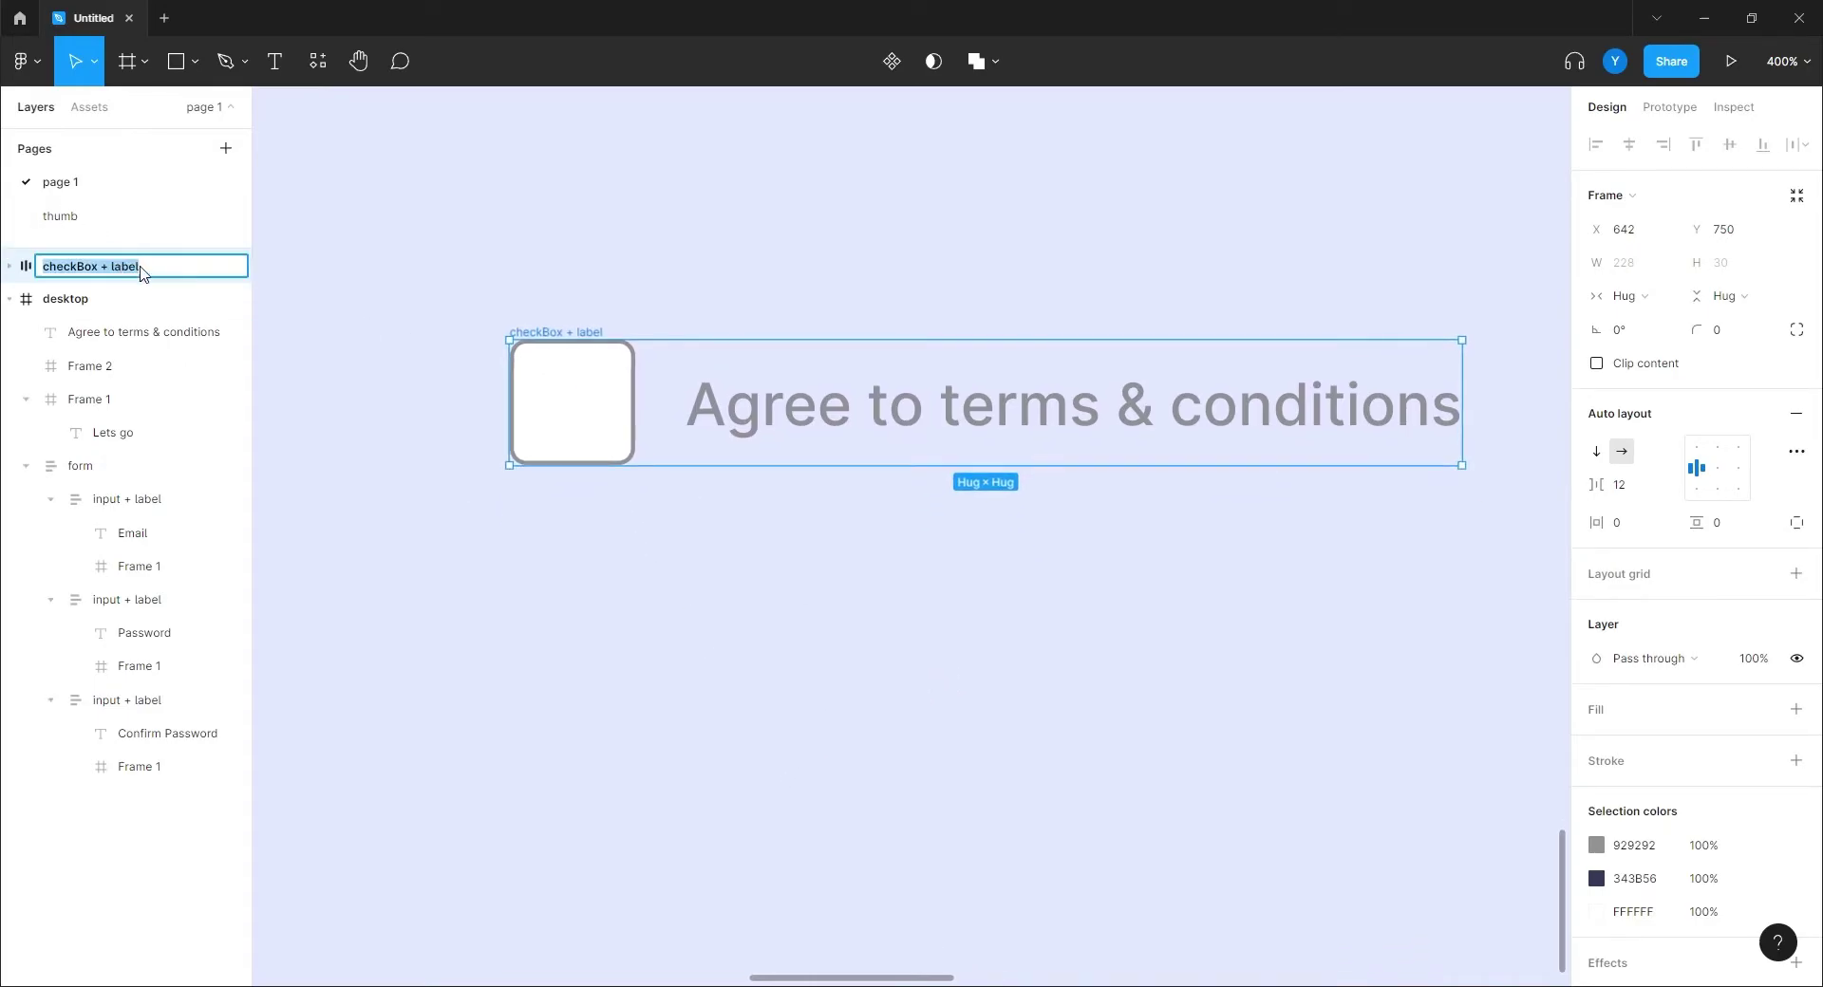
{"action": "left_click", "coordinate": [149, 272]}
{"action": "type", "text": "/ default"}
{"action": "key", "text": "Return"}
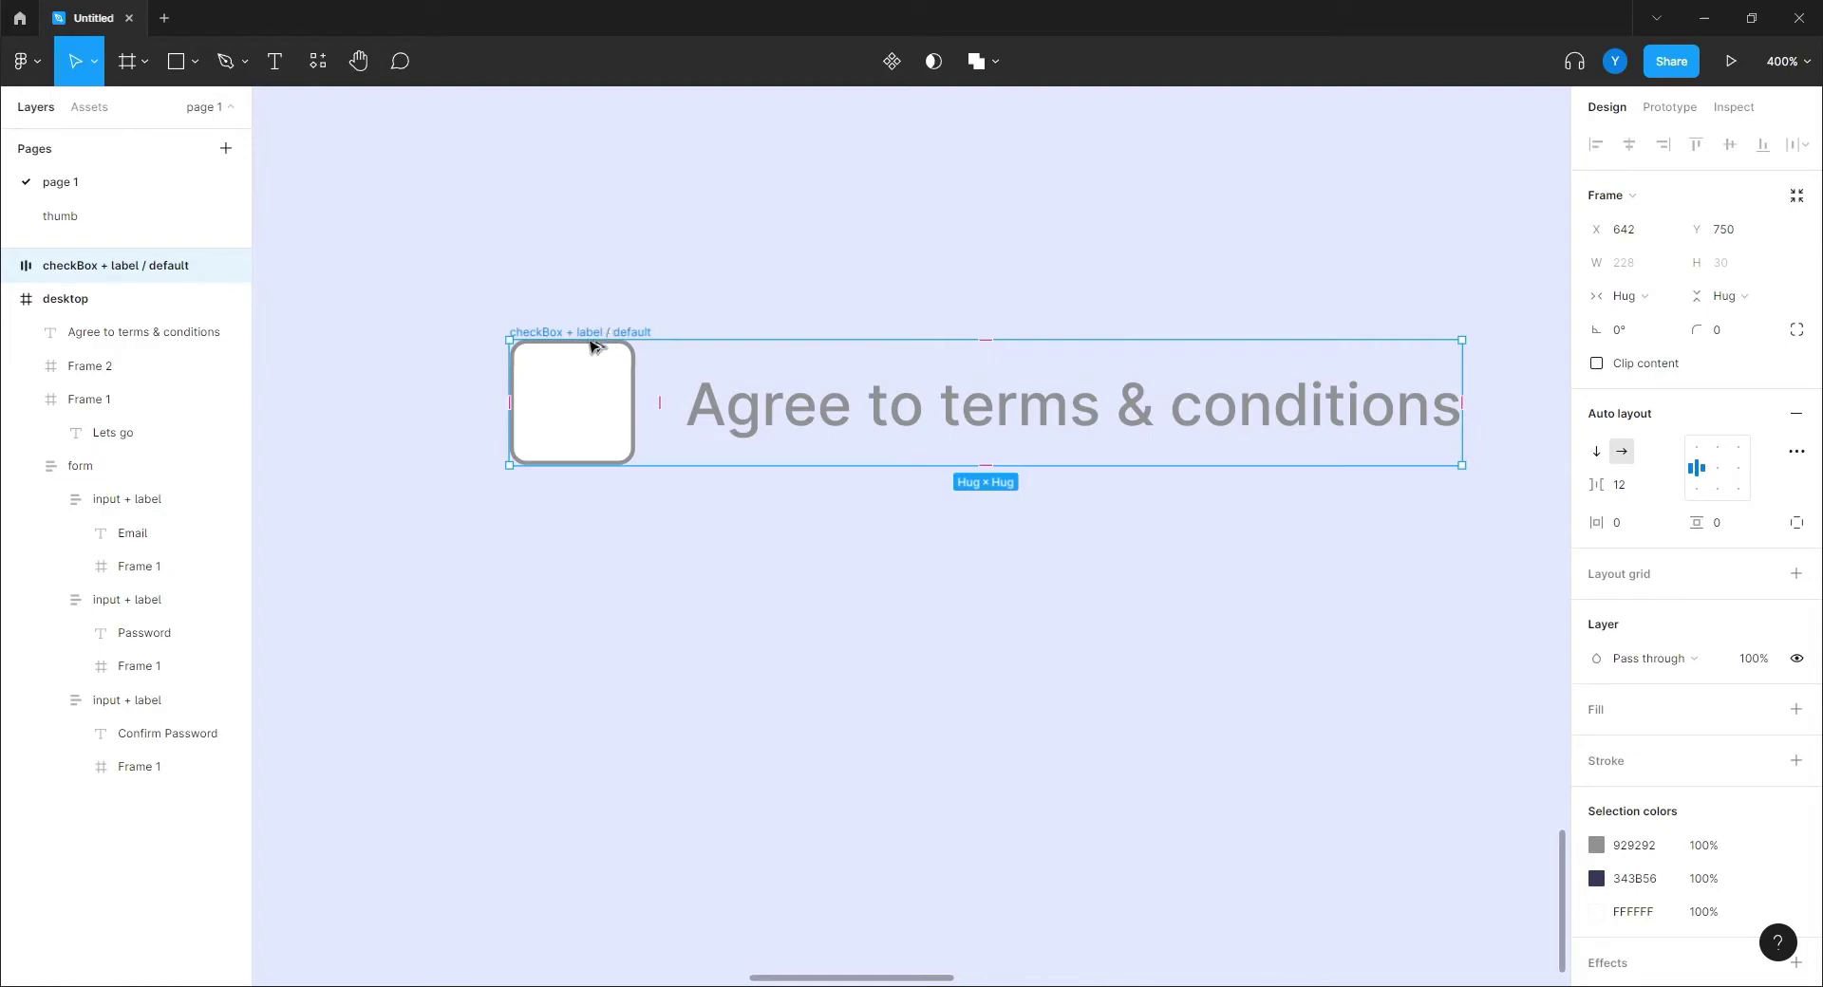
Step: Duplicate the default checkbox below it and rename the copy 'checkBox + label / hover'
{"action": "left_click_drag", "start_coordinate": [594, 351], "coordinate": [618, 541]}
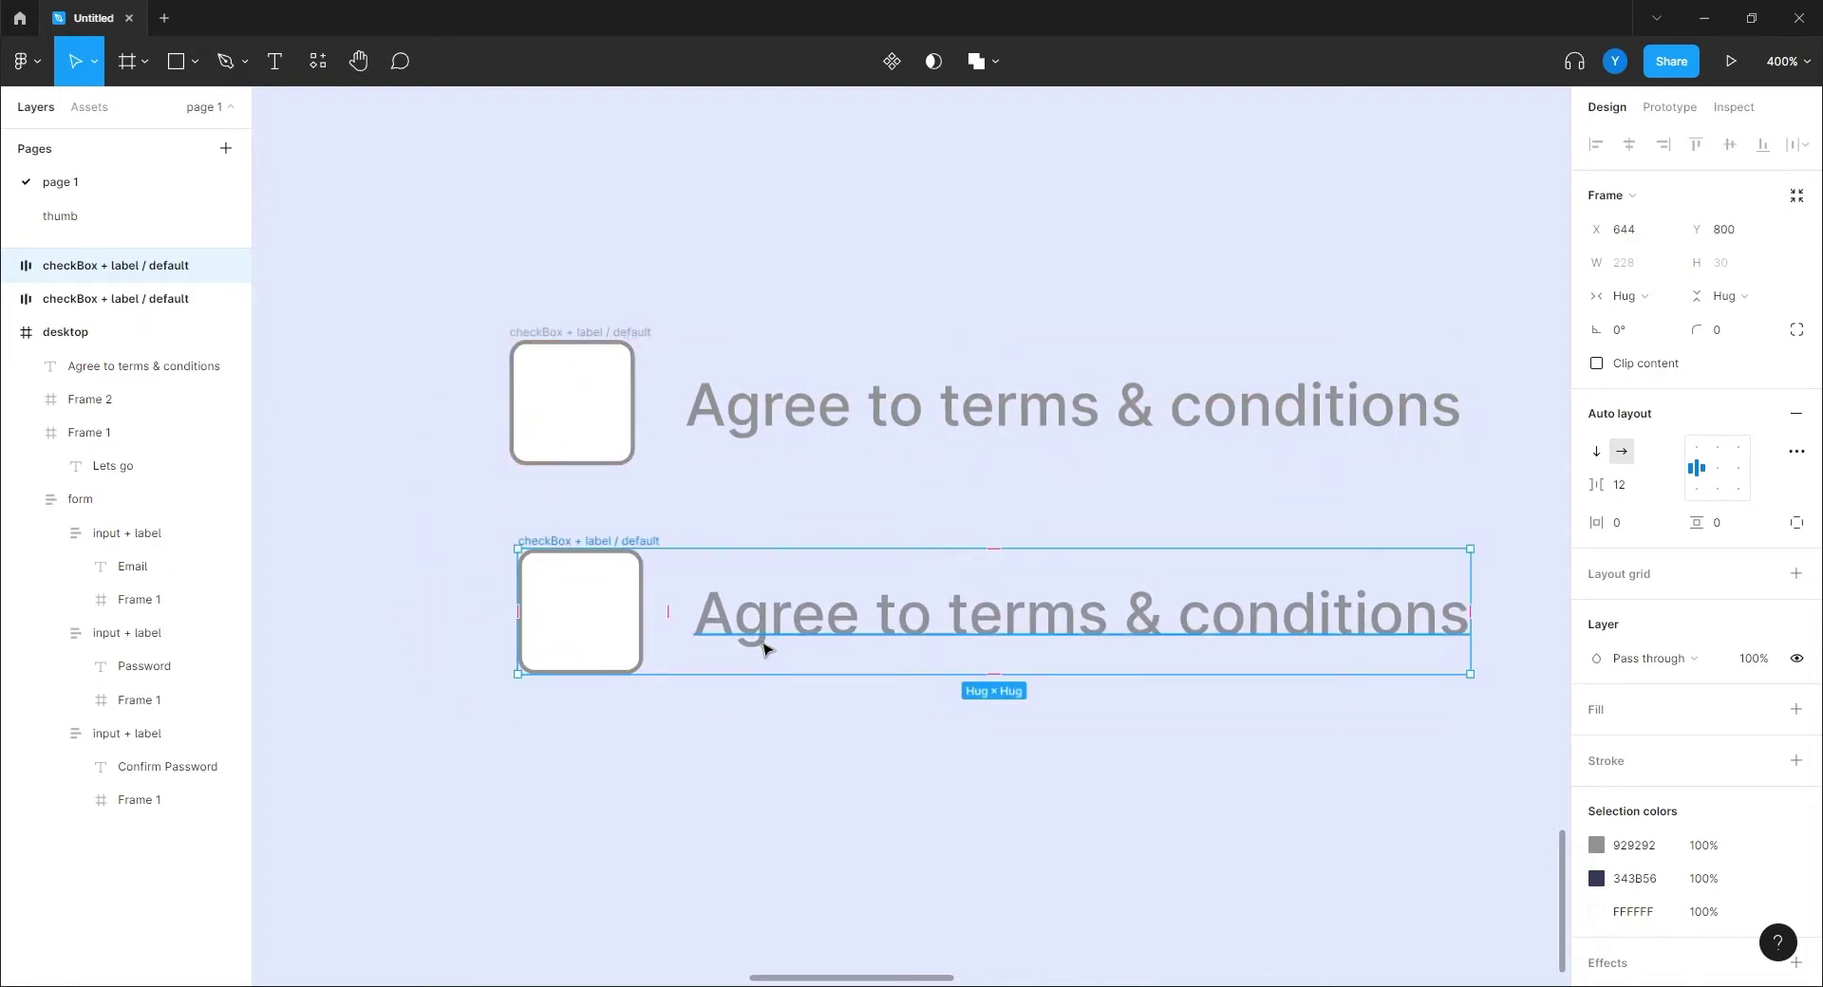
{"action": "double_click", "coordinate": [173, 270]}
{"action": "double_click", "coordinate": [176, 271]}
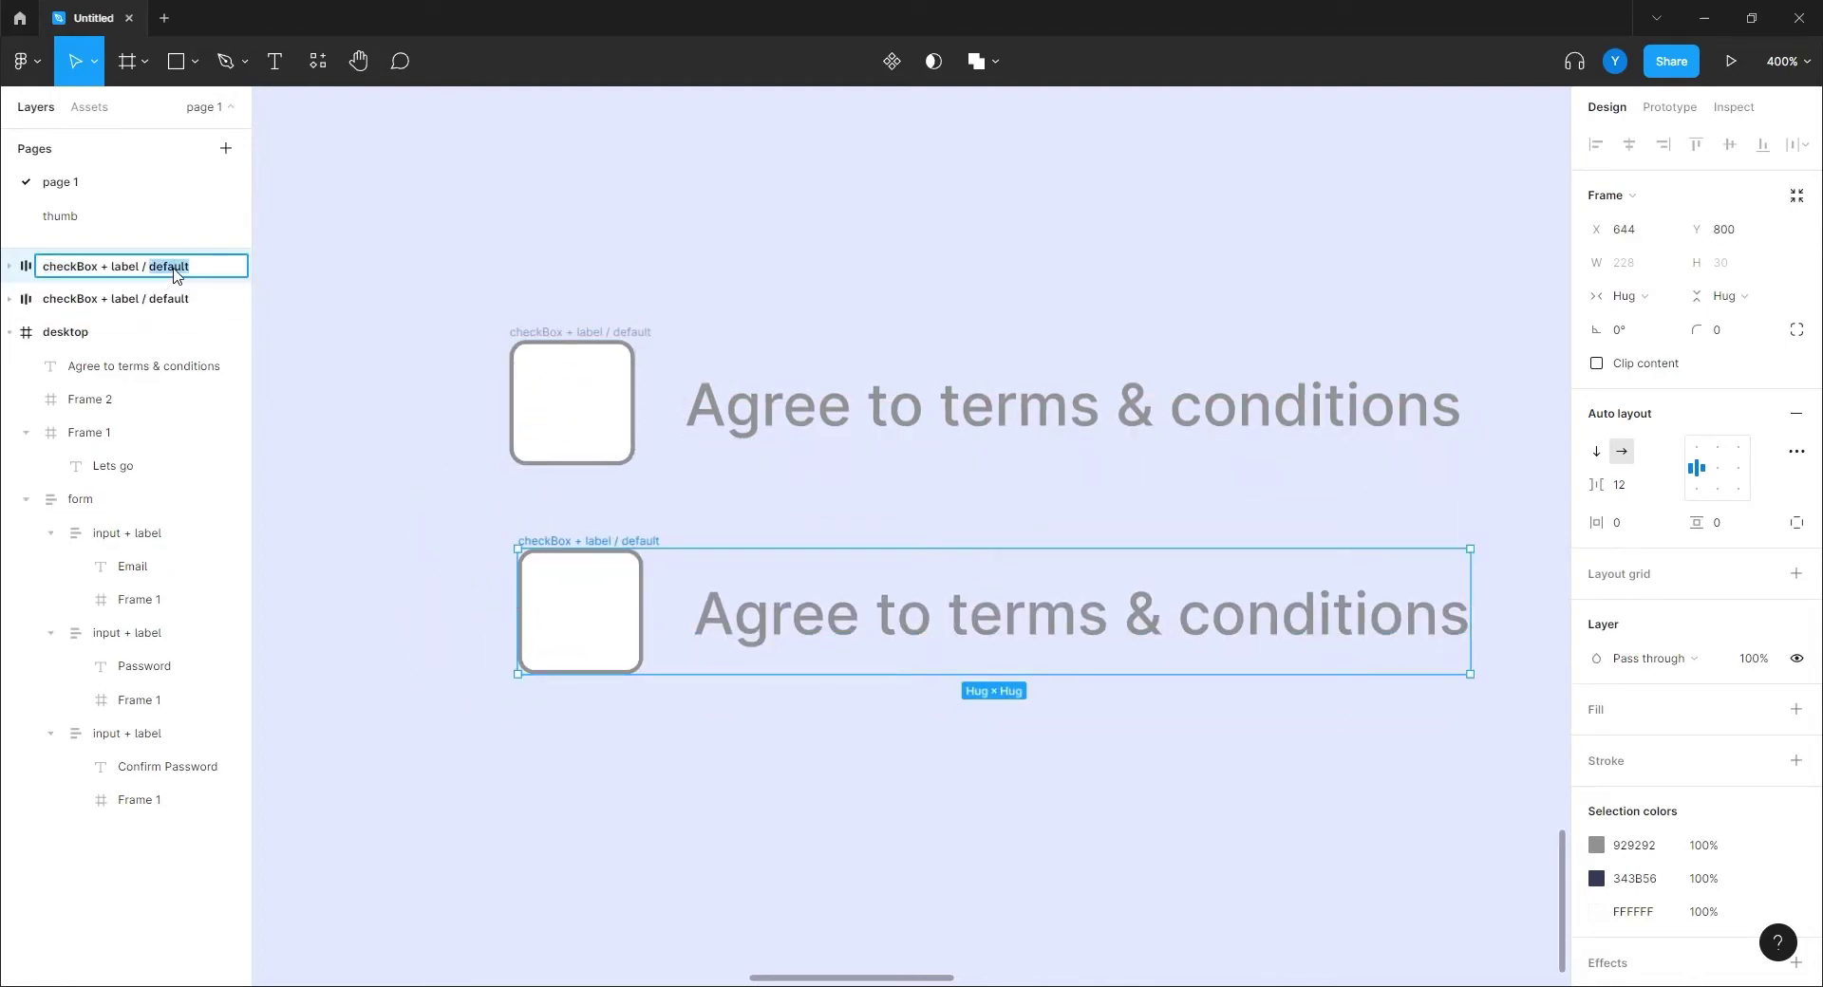
{"action": "type", "text": "hover"}
{"action": "key", "text": "Return"}
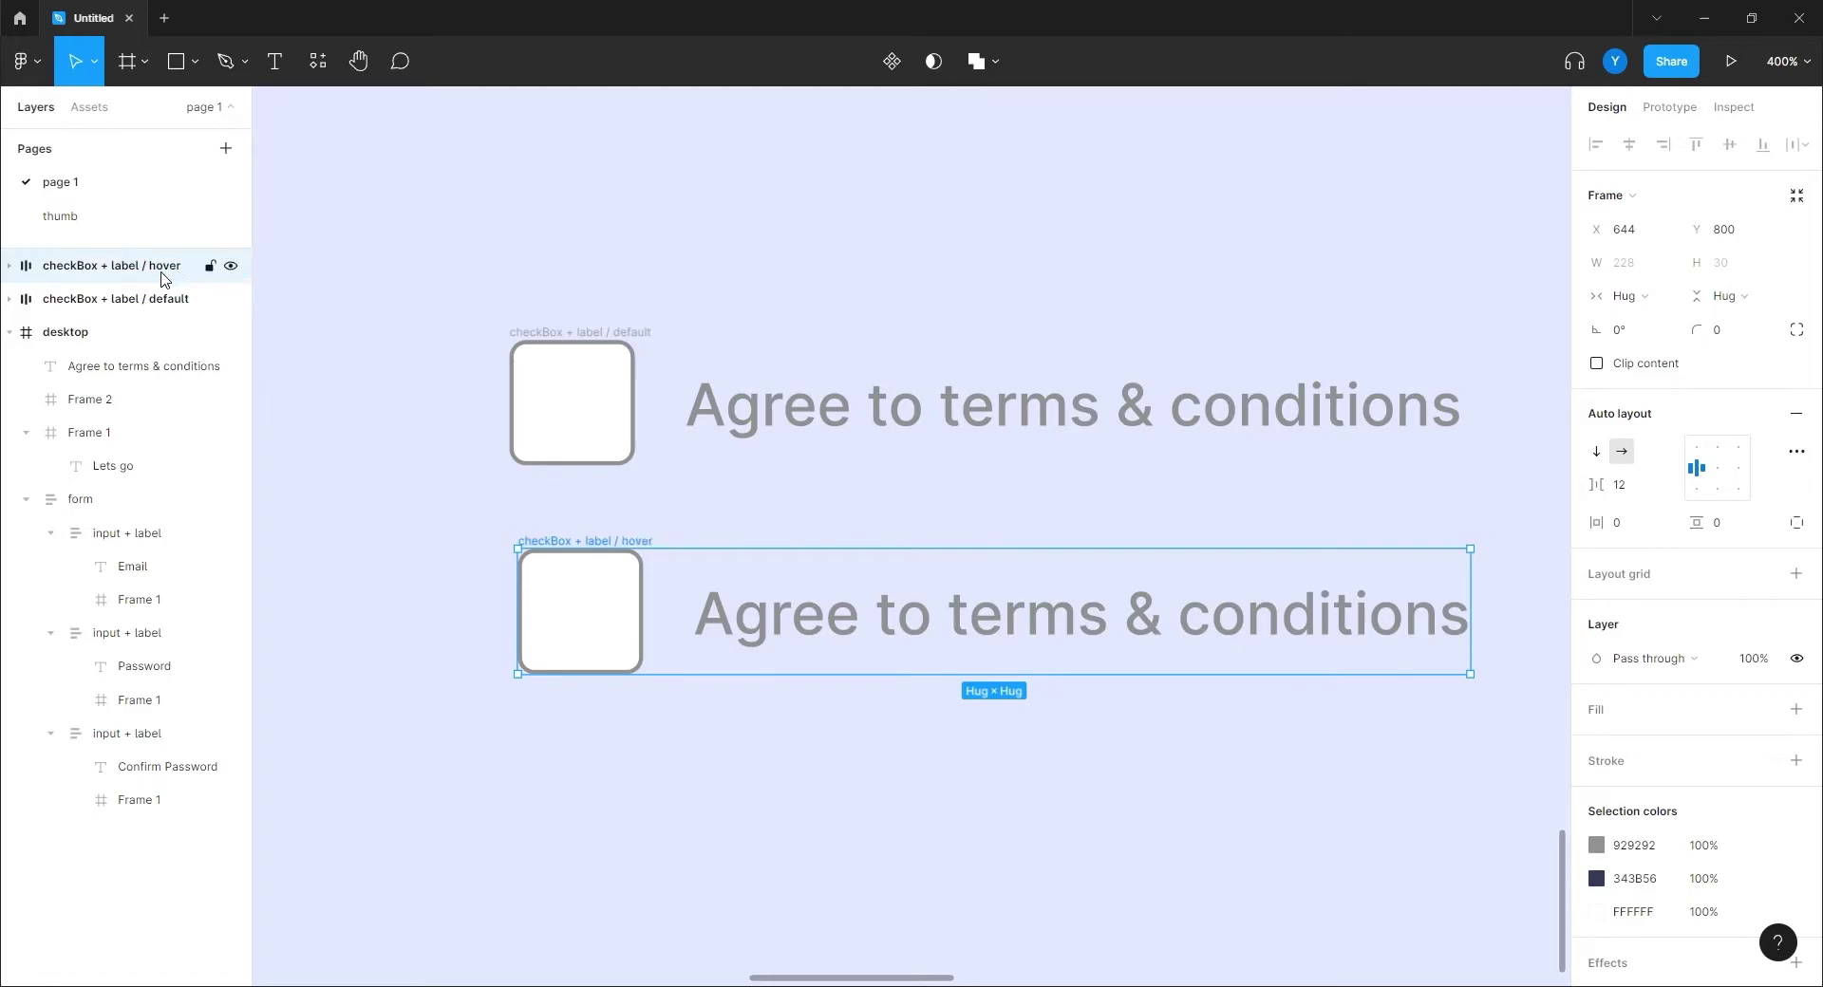
Step: Give the hover box a 495F88 border sampled from the Lets go button
{"action": "left_click", "coordinate": [572, 616]}
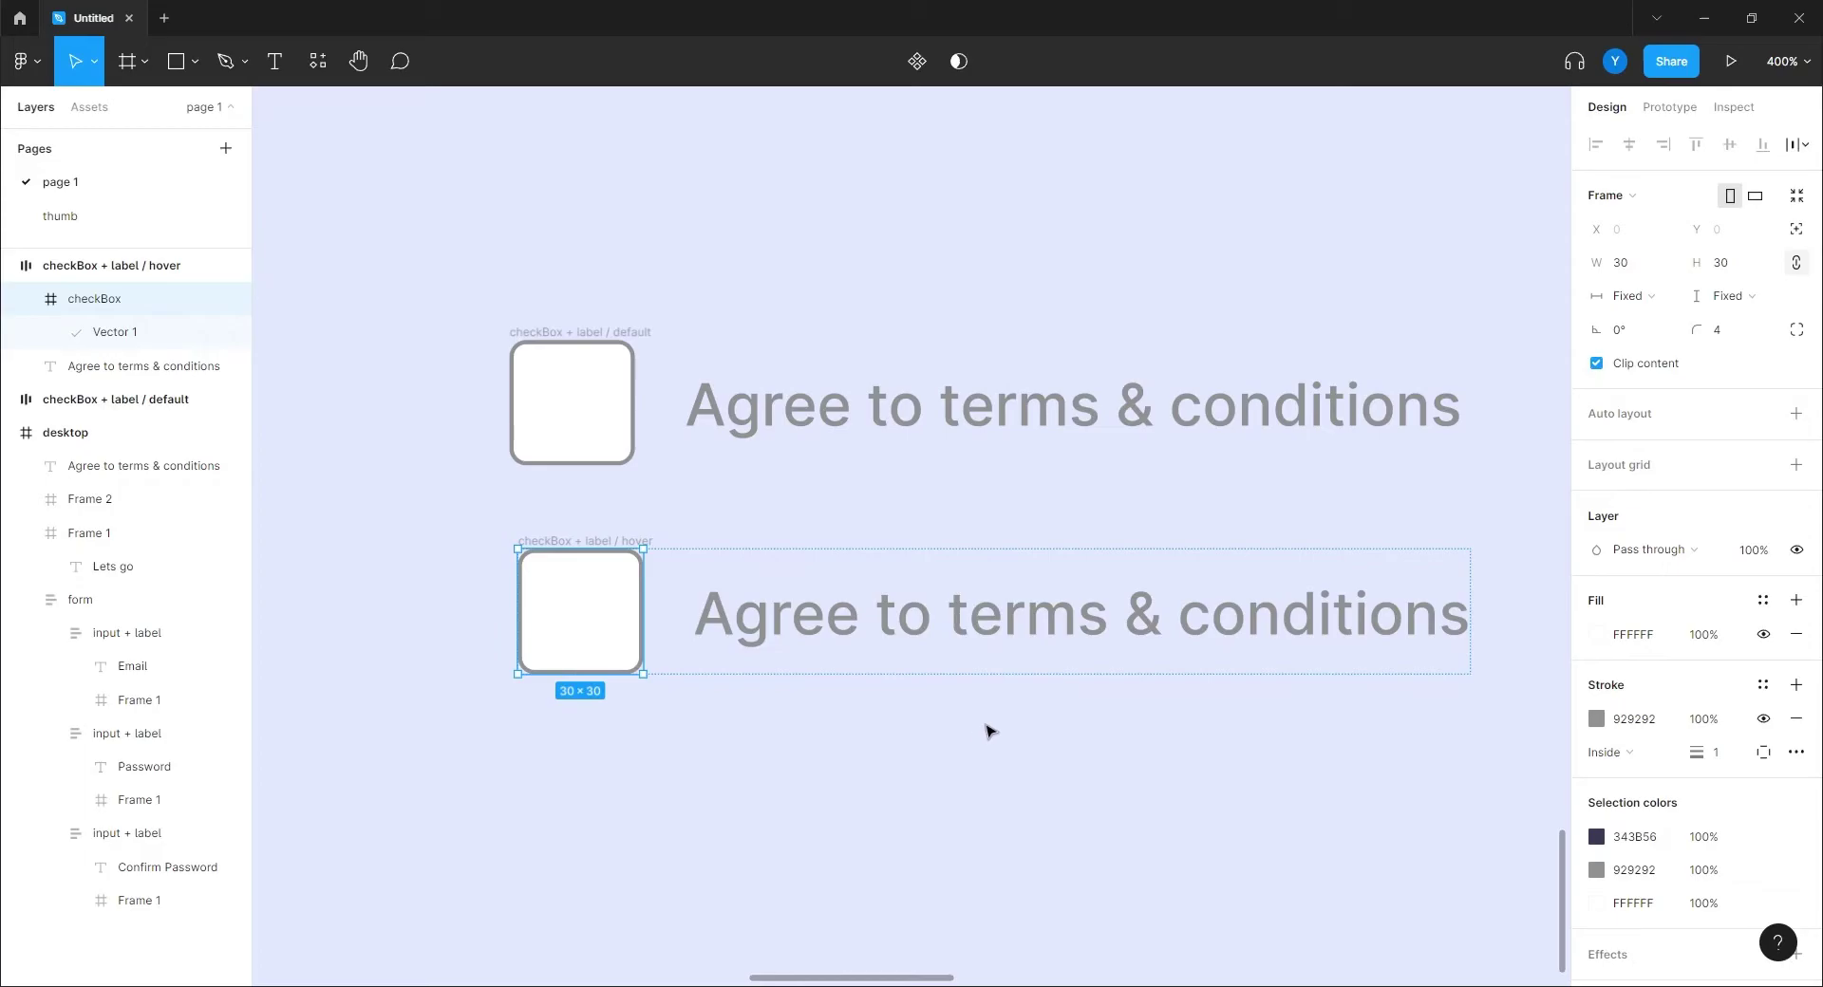
{"action": "scroll", "coordinate": [1042, 618], "scroll_direction": "down", "scroll_amount": 10}
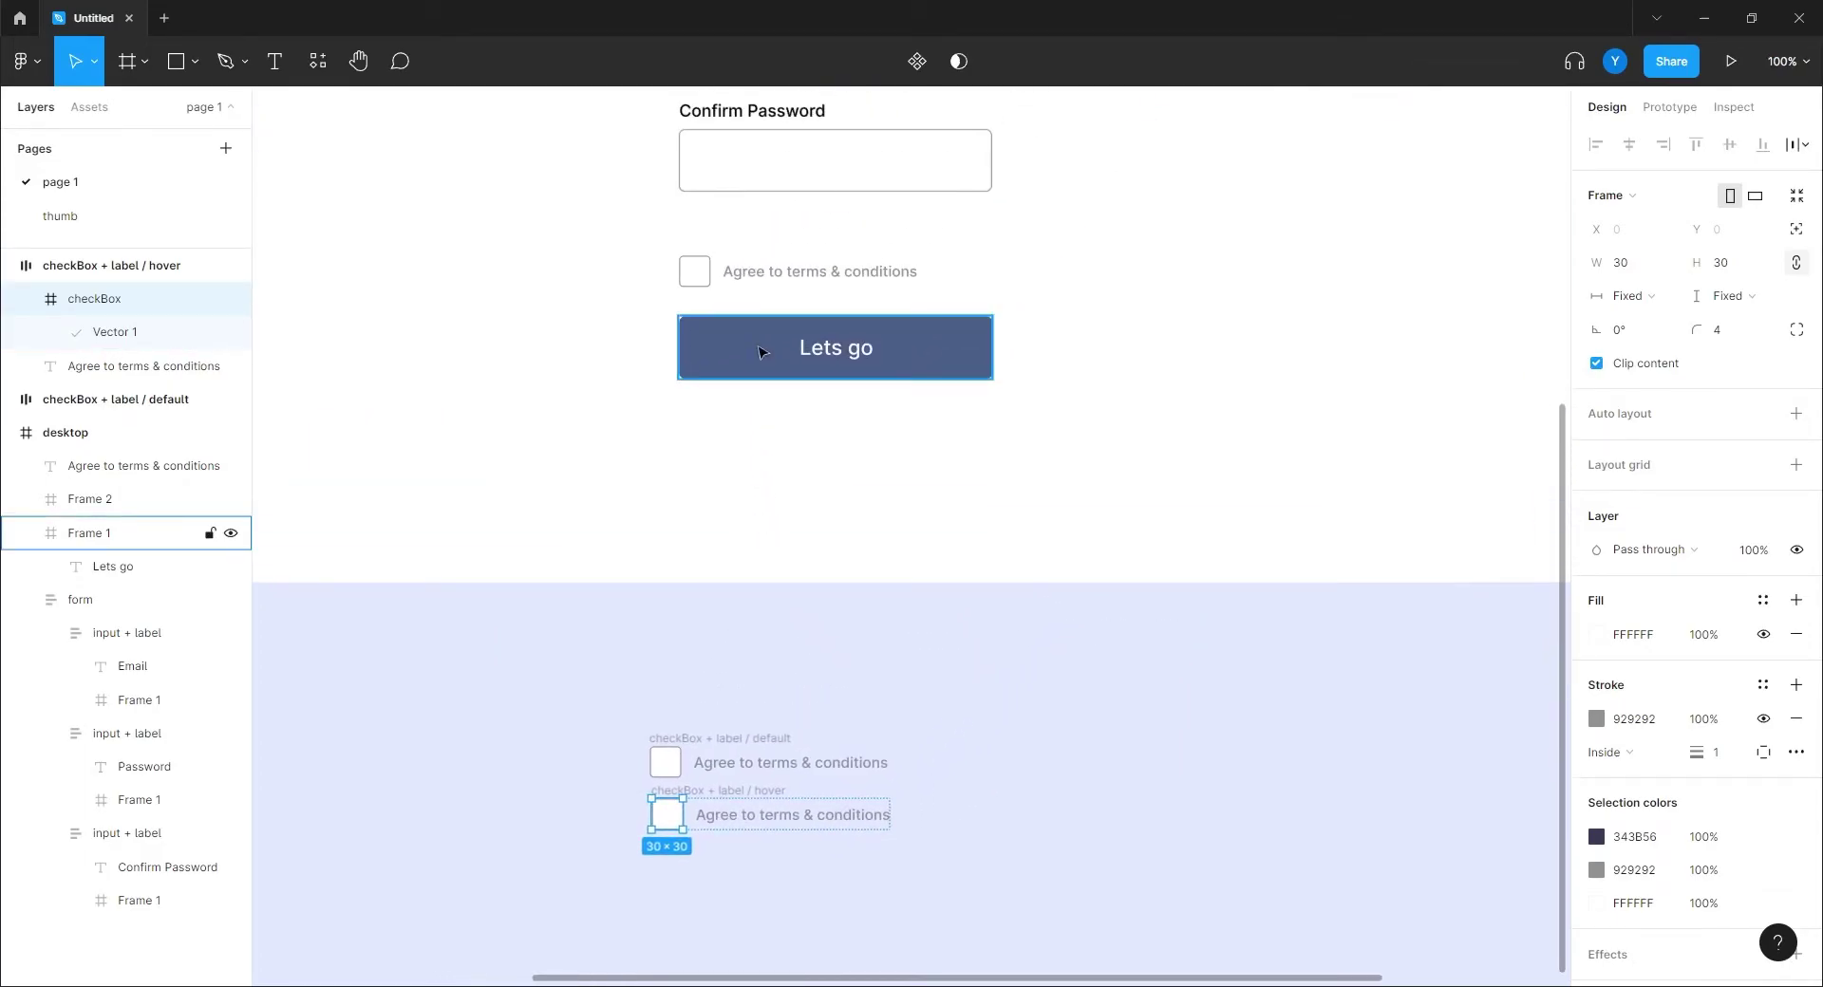
{"action": "left_click", "coordinate": [1596, 719]}
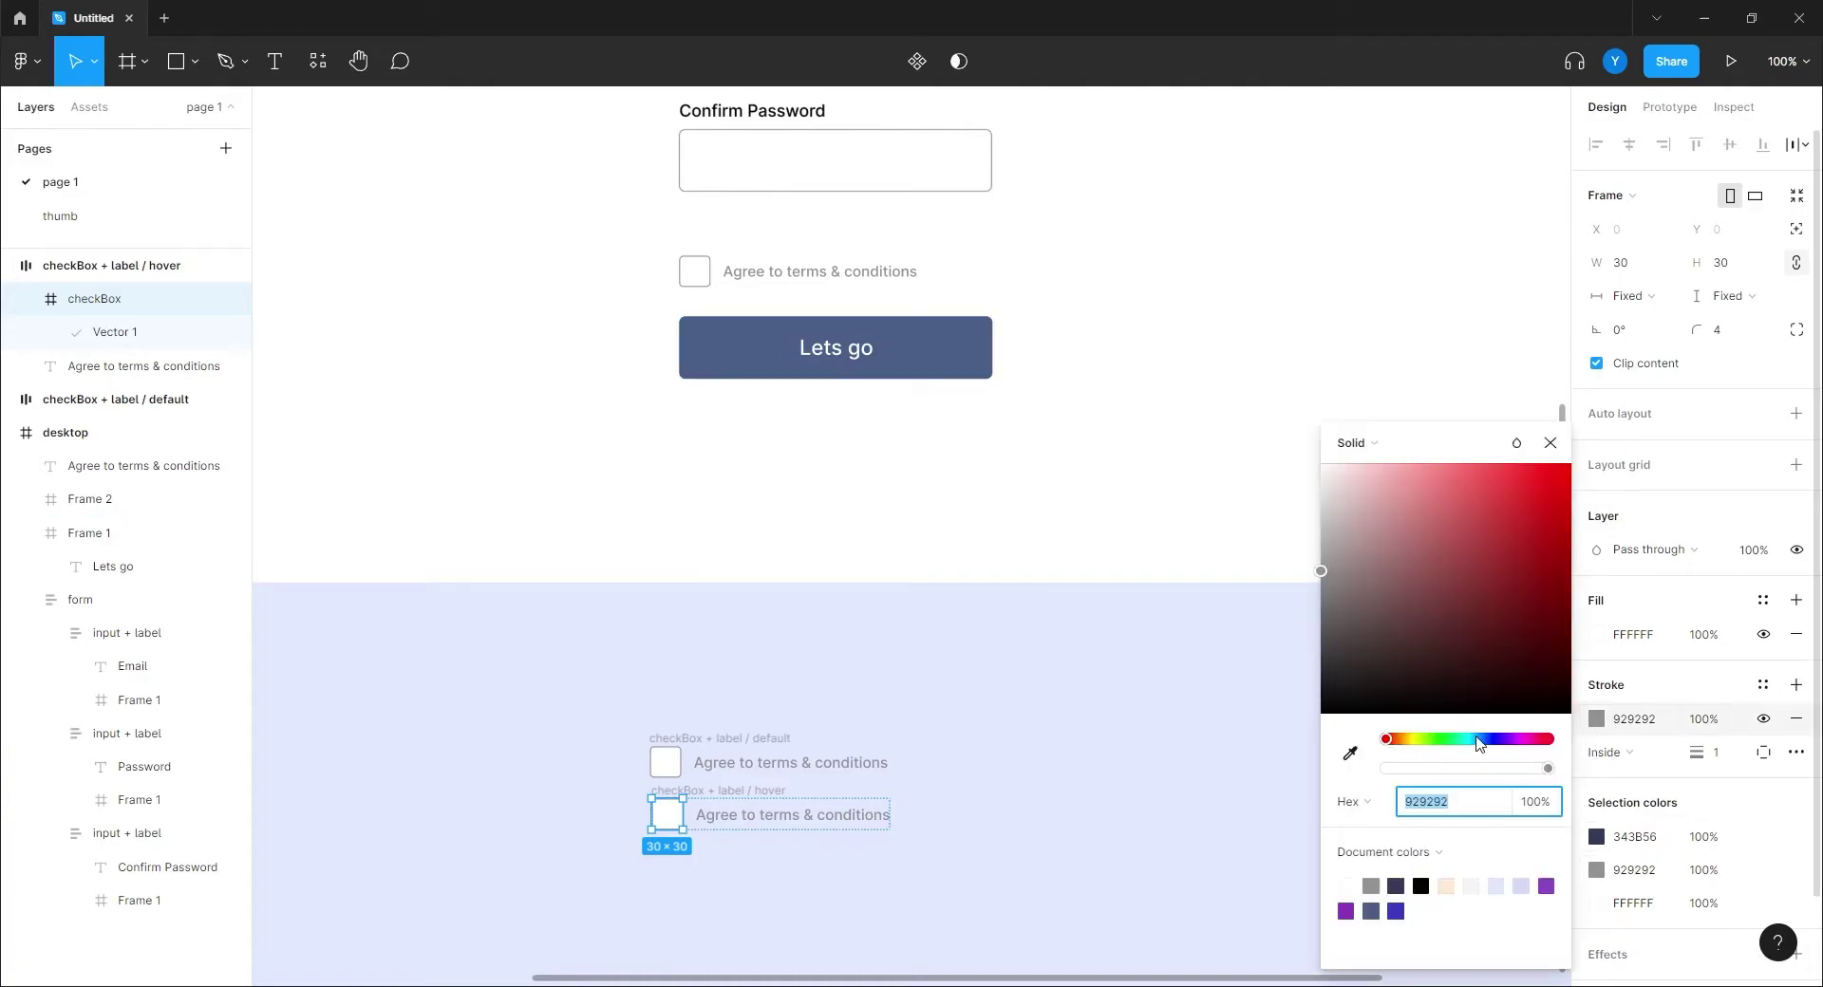
{"action": "left_click", "coordinate": [1349, 754]}
{"action": "left_click", "coordinate": [912, 370]}
{"action": "left_click", "coordinate": [505, 903]}
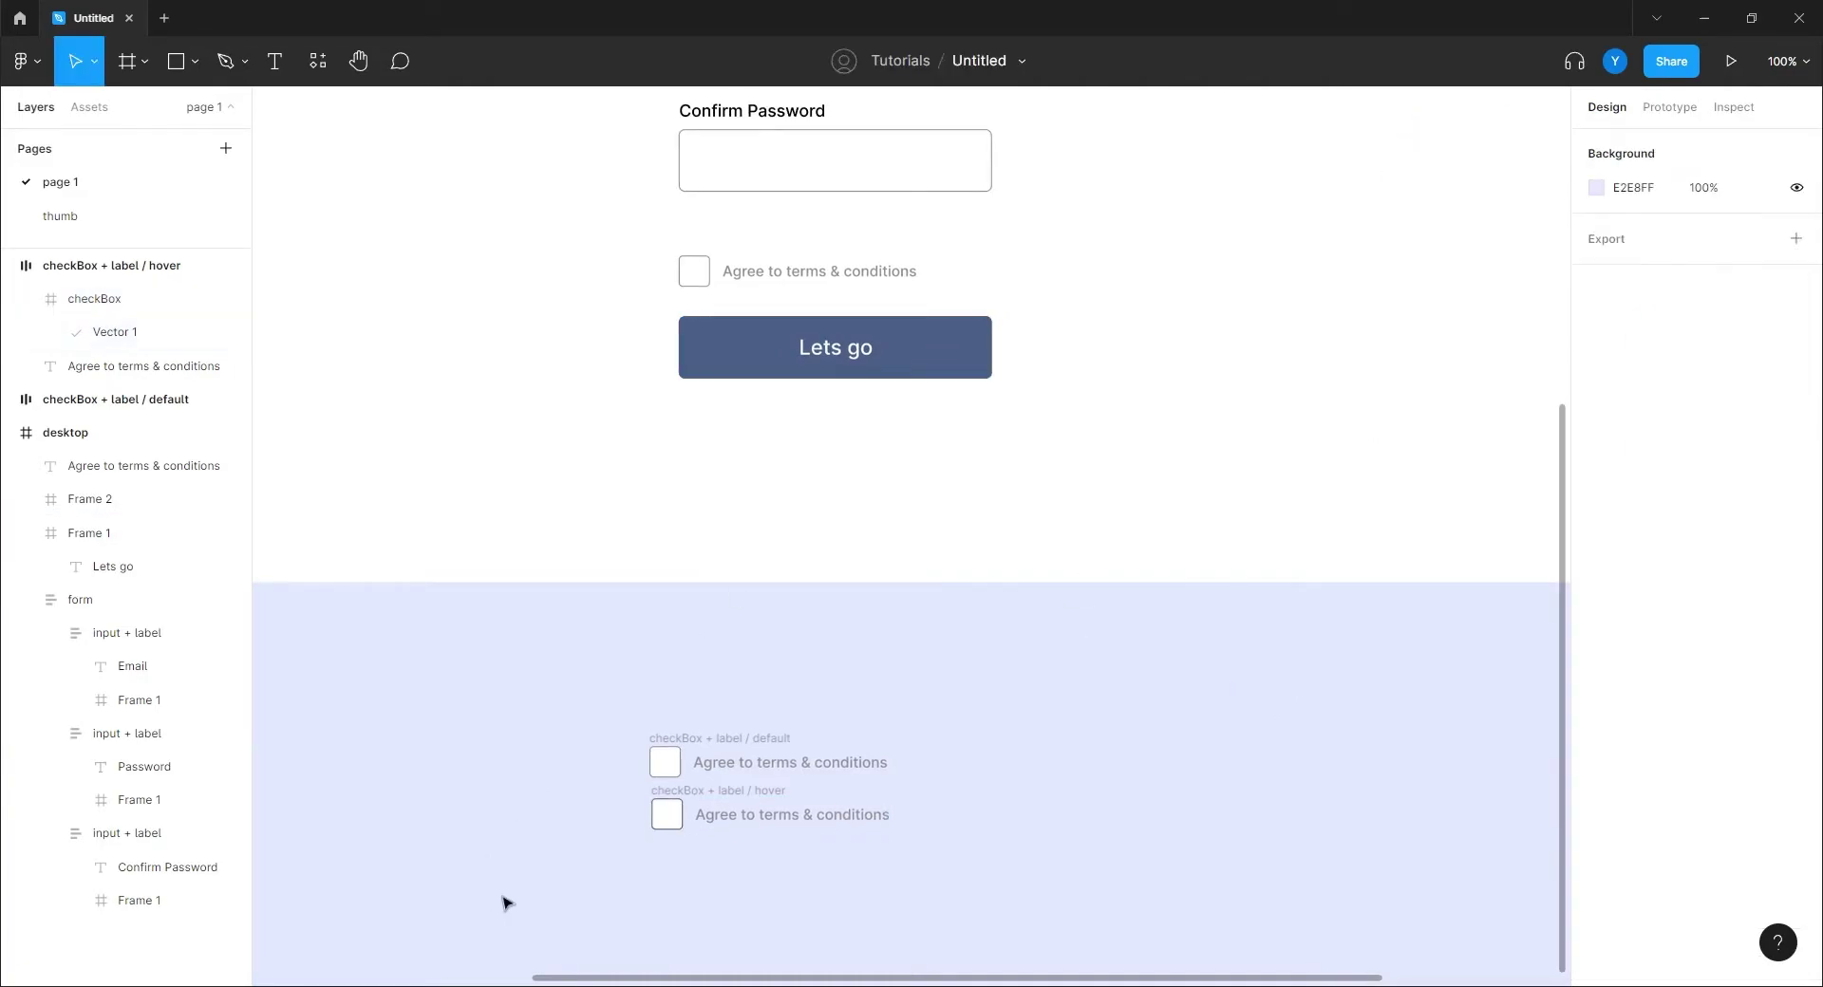
{"action": "mouse_move", "coordinate": [589, 887]}
{"action": "left_mouse_down"}
{"action": "mouse_move", "coordinate": [609, 765]}
{"action": "mouse_move", "coordinate": [791, 636]}
{"action": "left_mouse_up"}
{"action": "scroll", "coordinate": [609, 765], "scroll_direction": "up", "scroll_amount": 5}
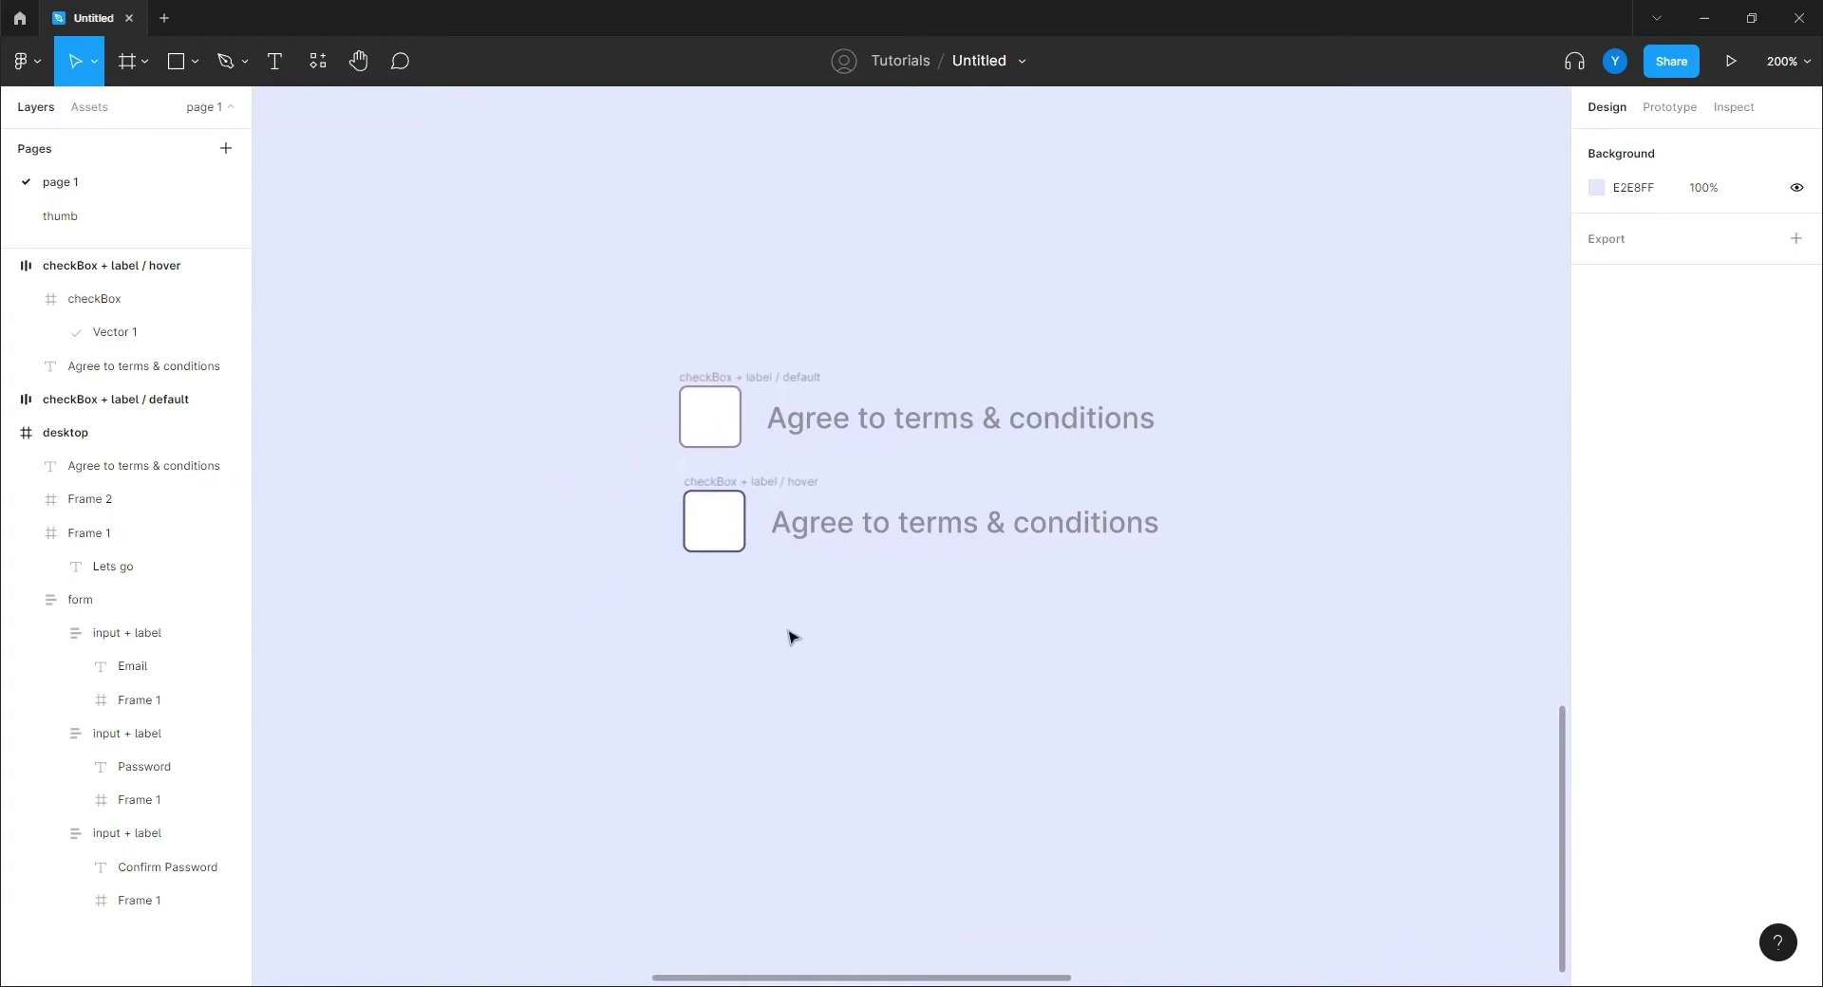
{"action": "key", "text": "plus"}
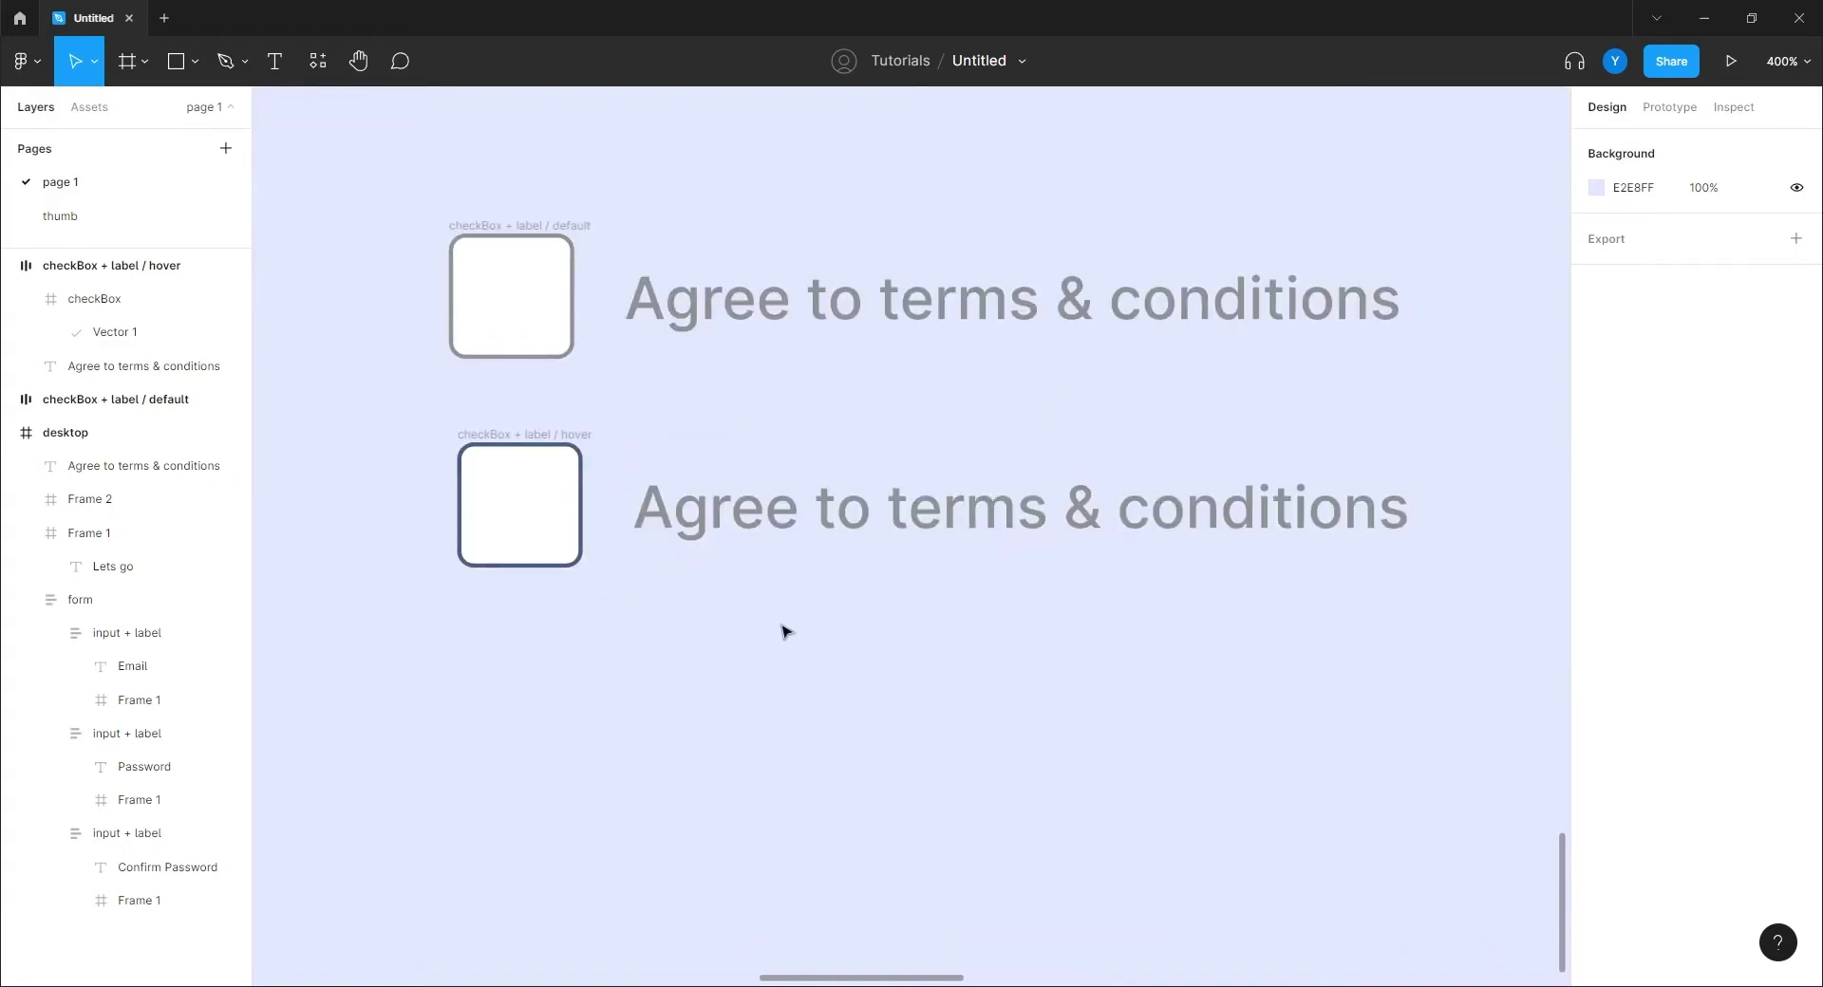
{"action": "left_click_drag", "start_coordinate": [523, 436], "coordinate": [515, 429]}
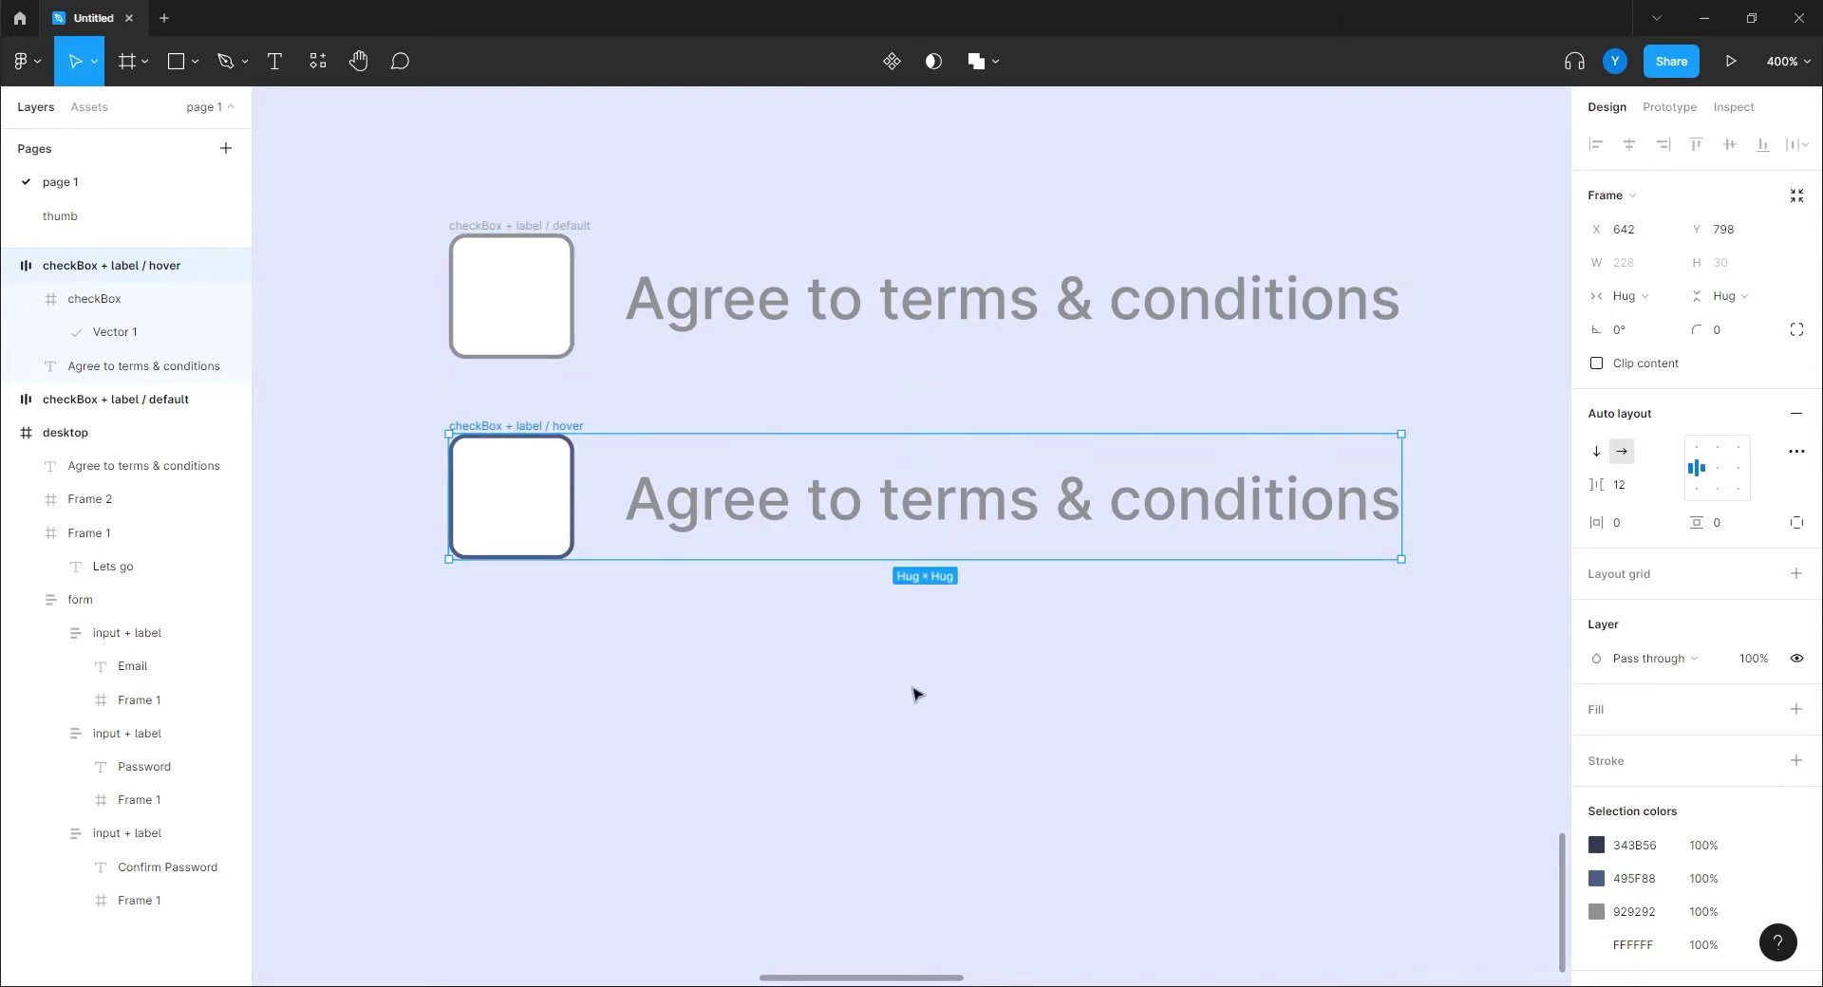
Step: Colour the hover label text 495F88 to match the border
{"action": "left_click", "coordinate": [851, 516]}
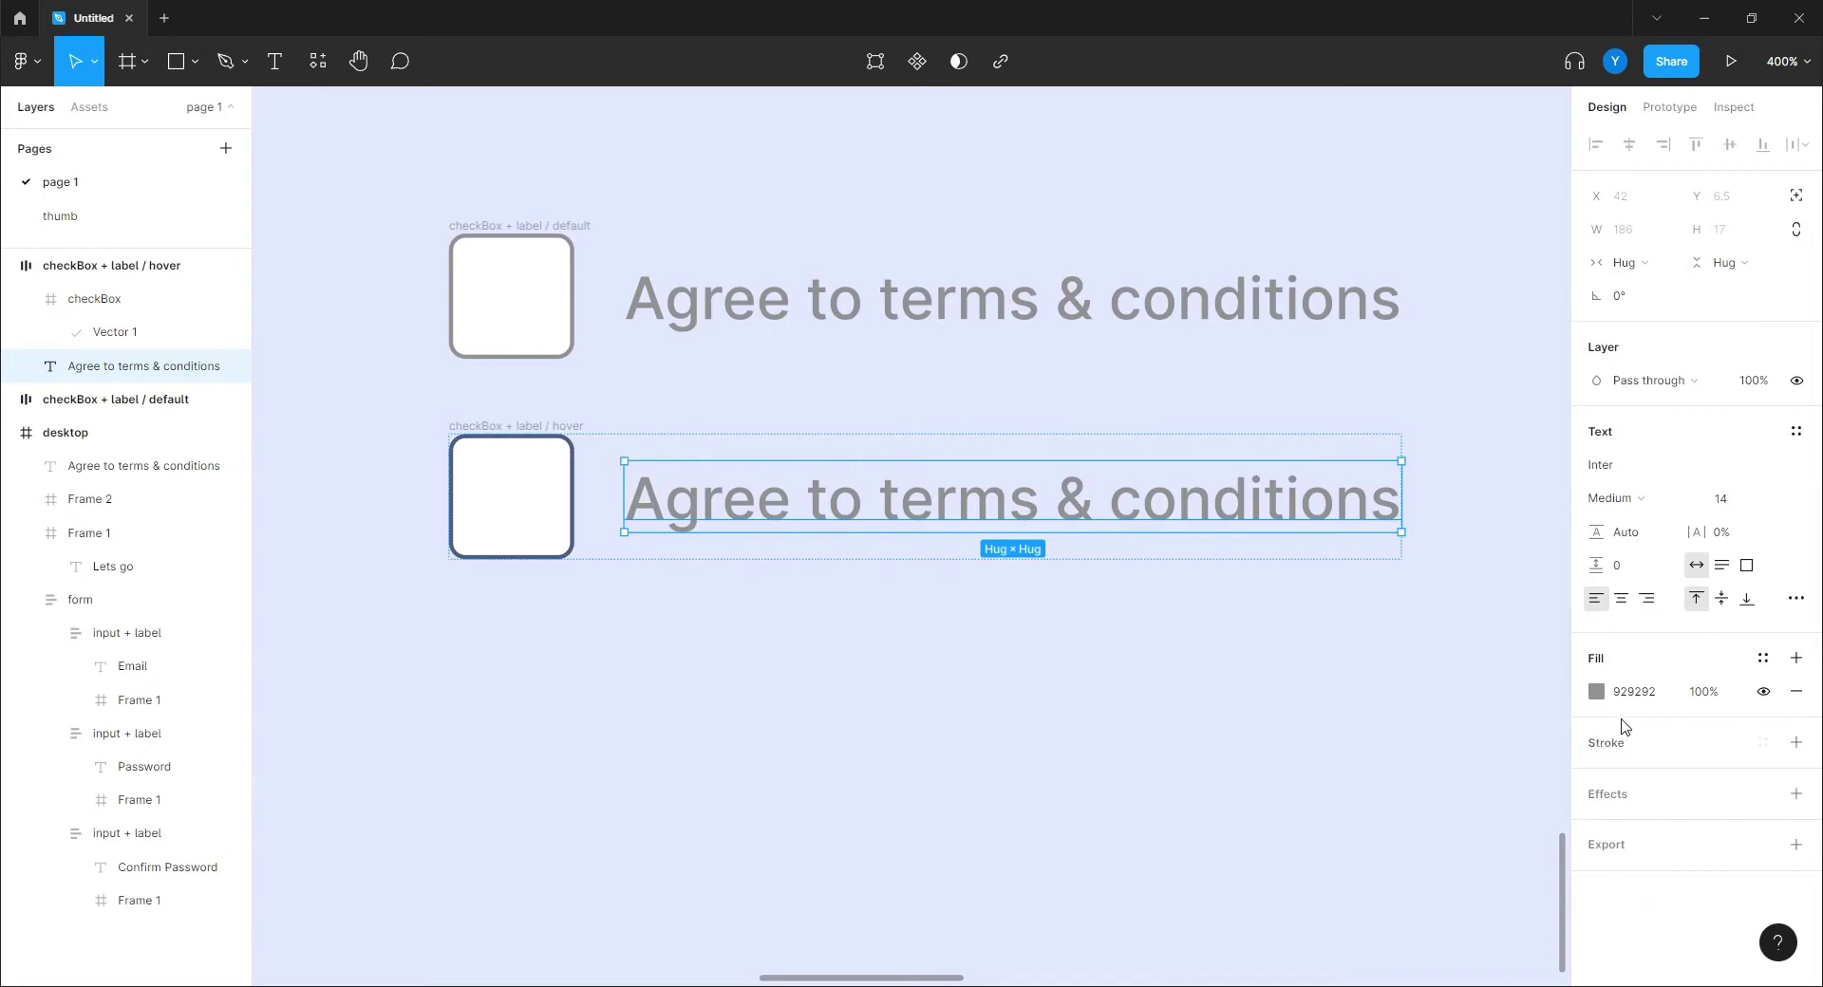
{"action": "left_click", "coordinate": [551, 539]}
{"action": "left_click", "coordinate": [1652, 720]}
{"action": "key", "text": "ctrl+c"}
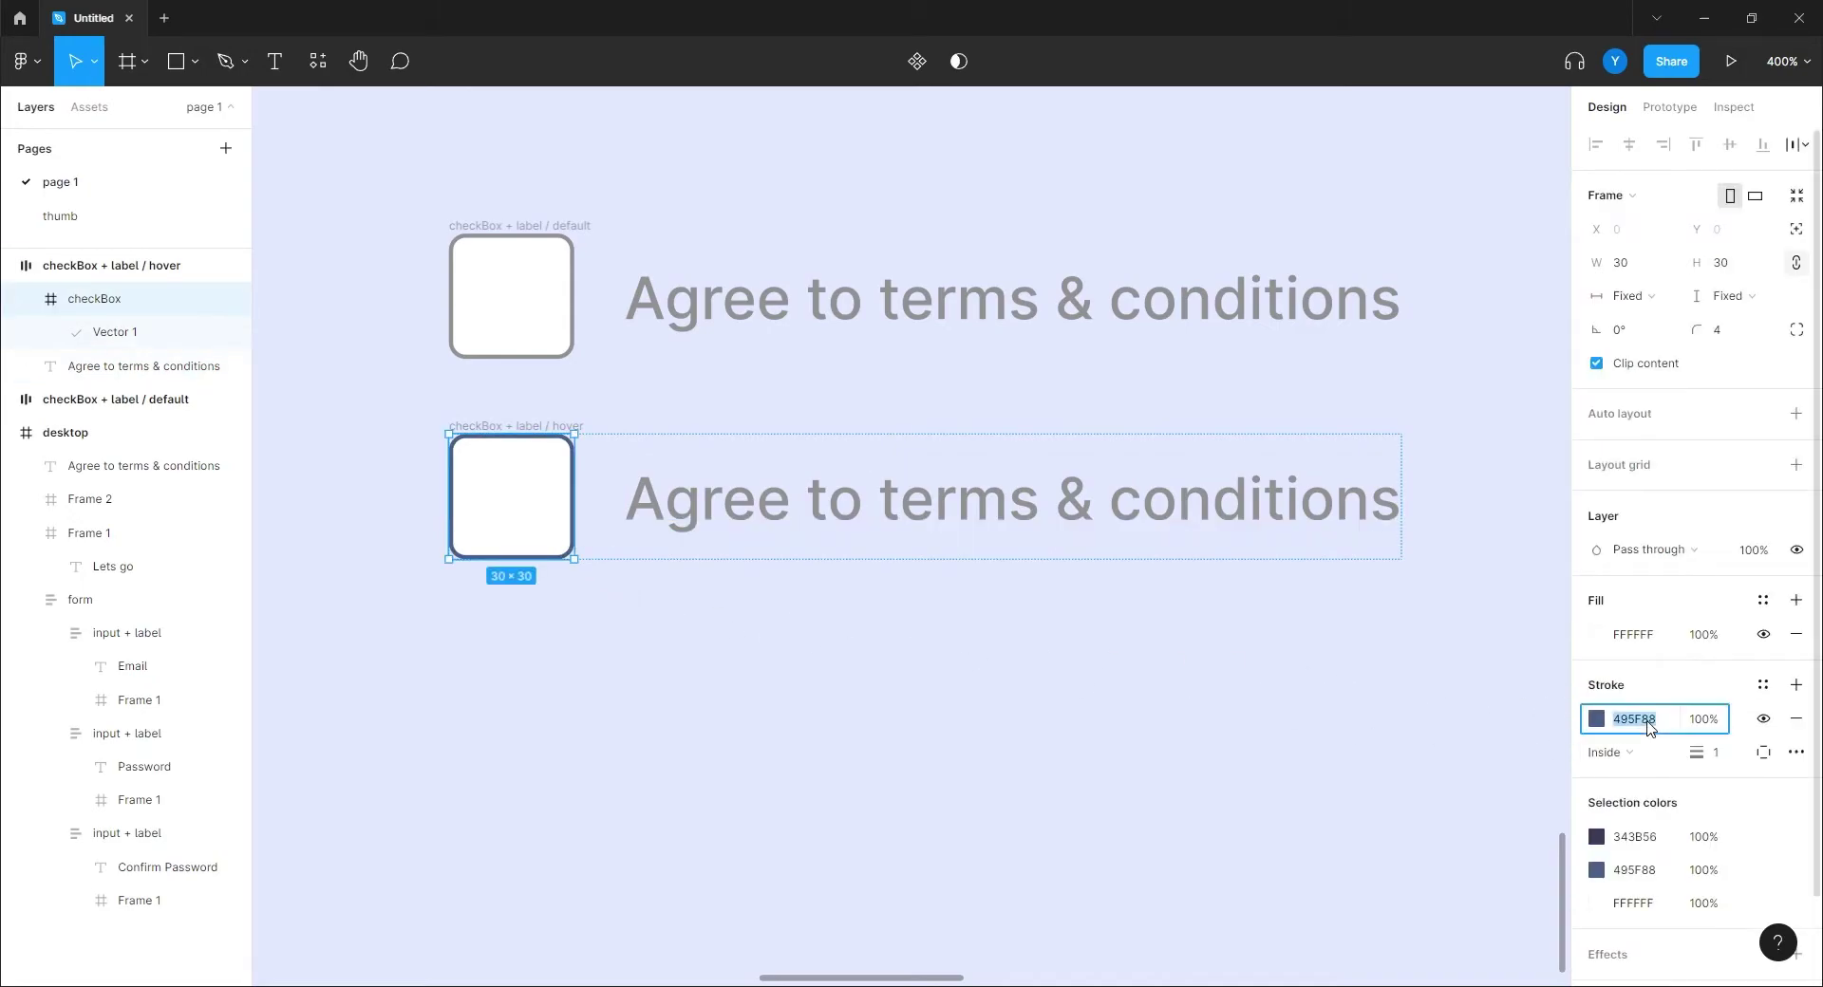
{"action": "left_click", "coordinate": [1091, 530]}
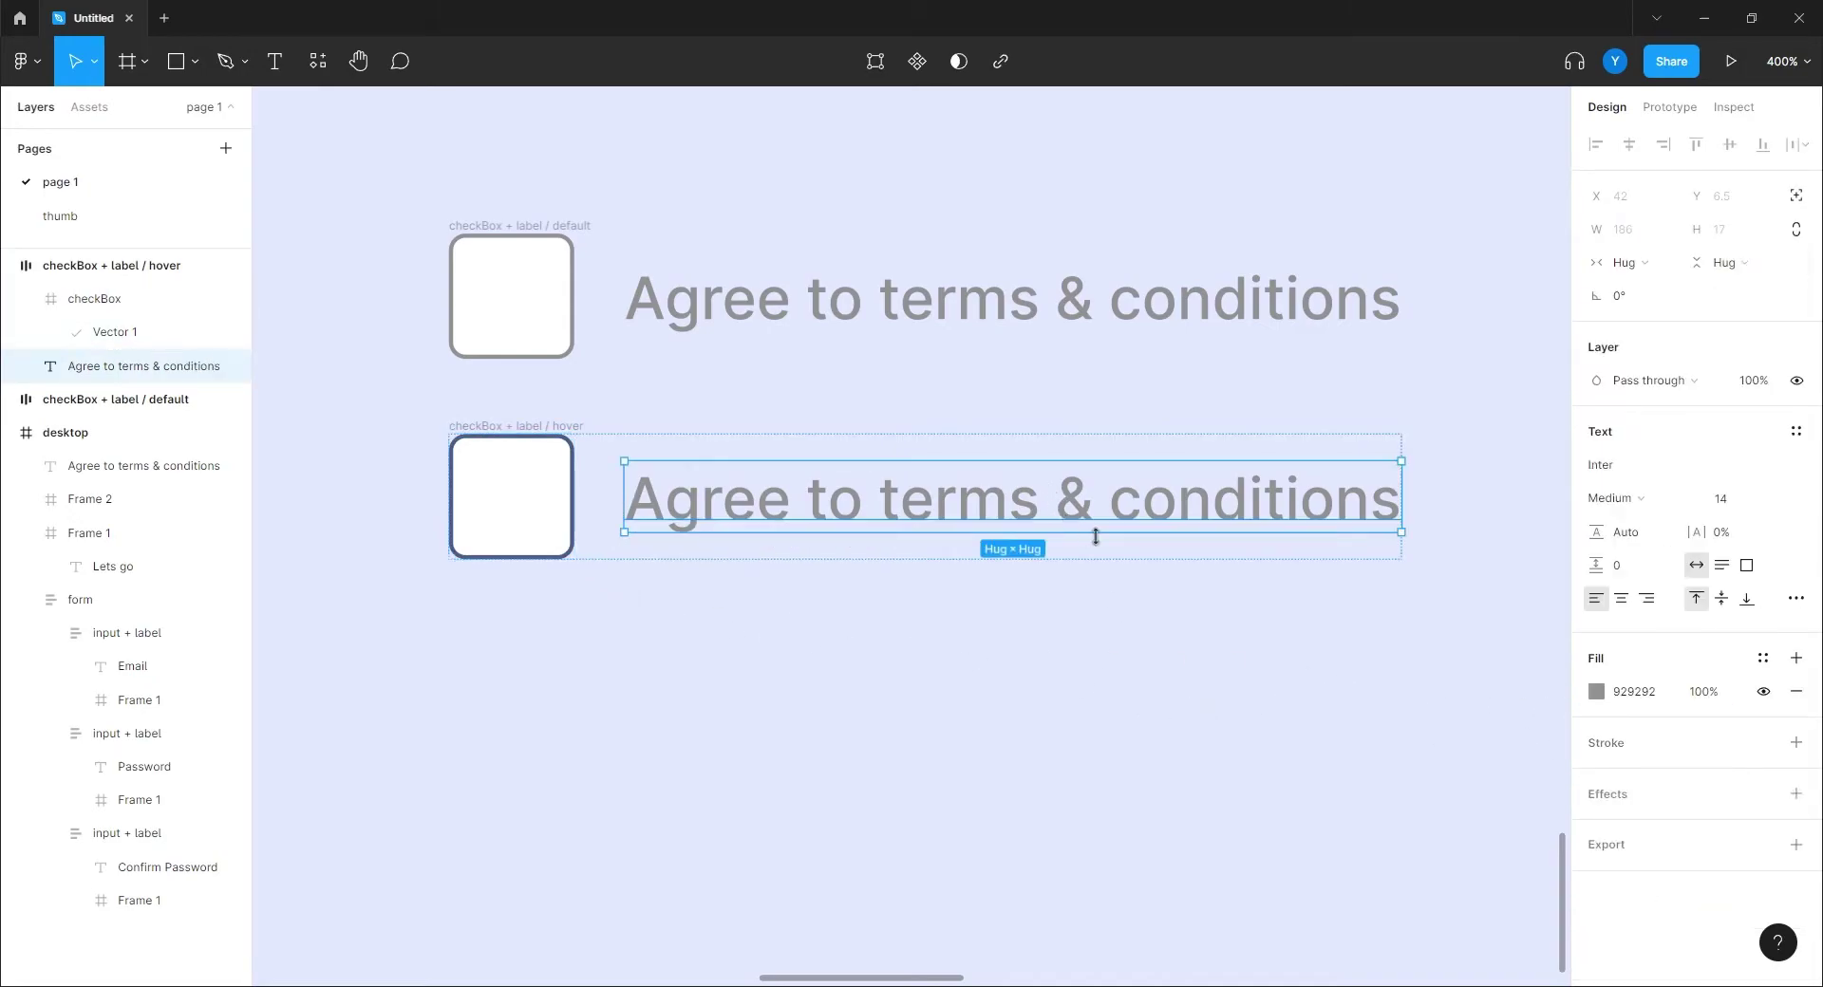
{"action": "left_click", "coordinate": [1652, 692]}
{"action": "key", "text": "ctrl+v"}
{"action": "key", "text": "Return"}
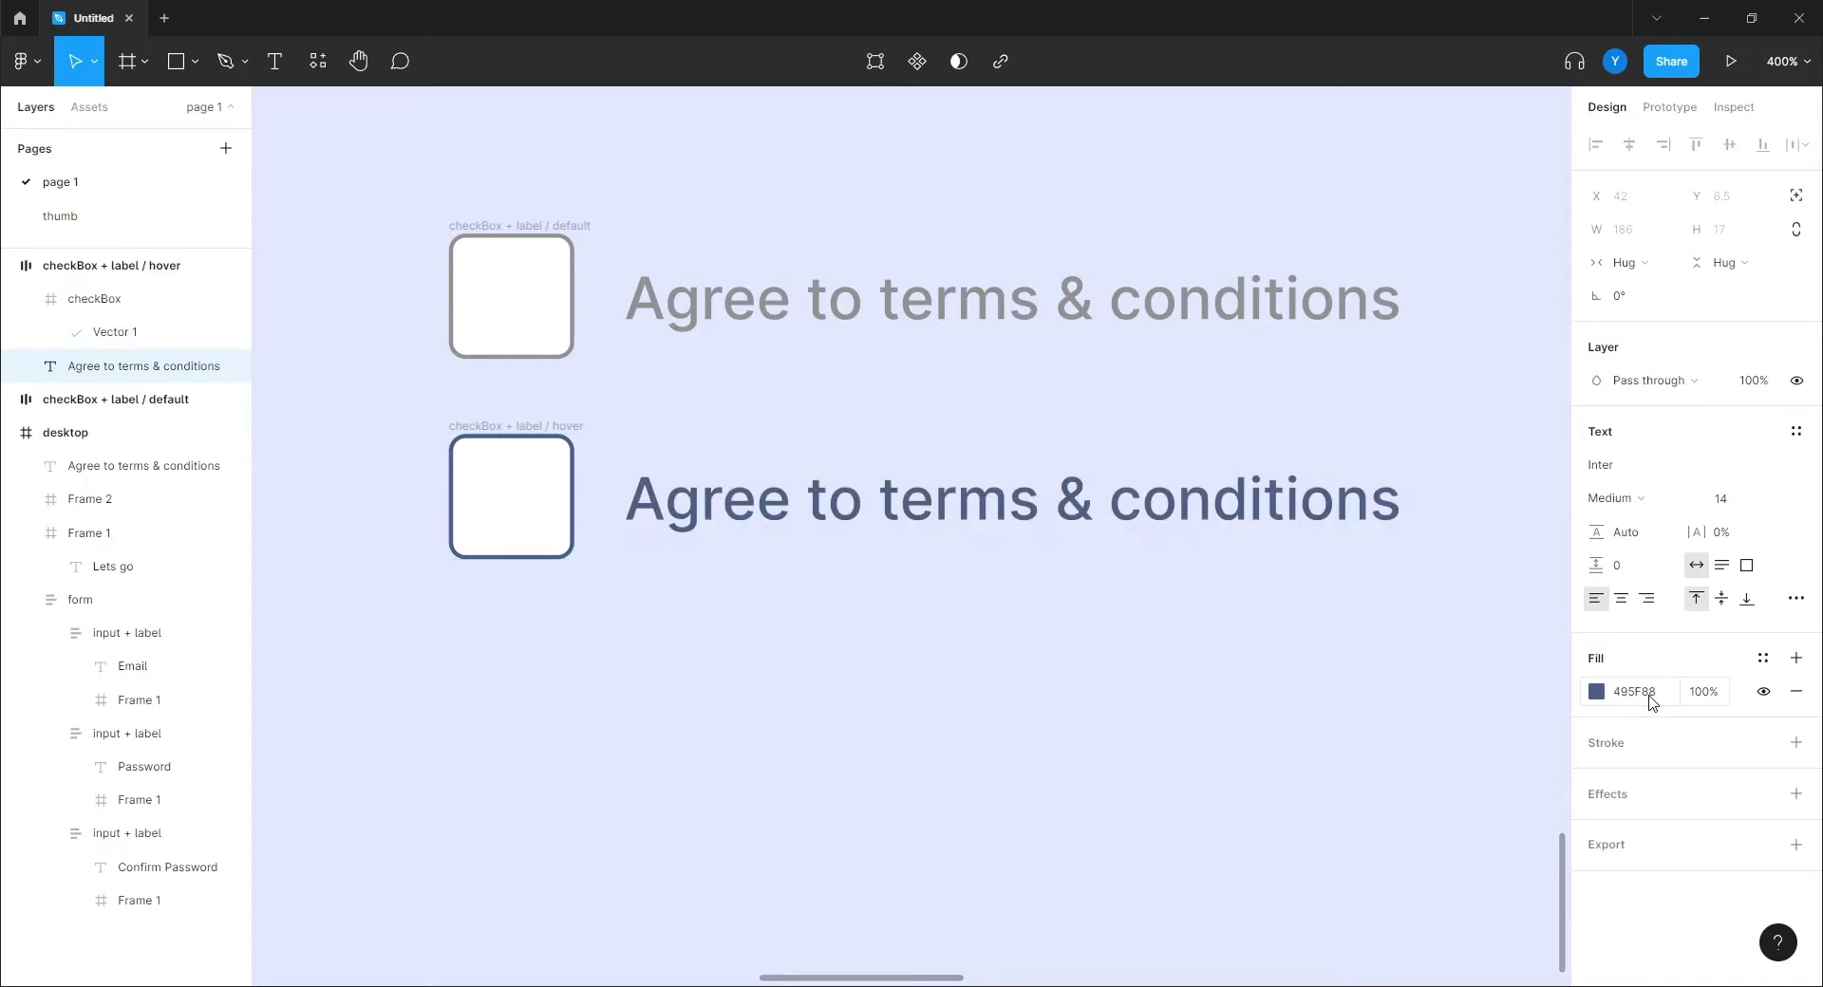
Step: Fill the hover checkbox box with light grey EBEBEB
{"action": "left_click", "coordinate": [533, 516]}
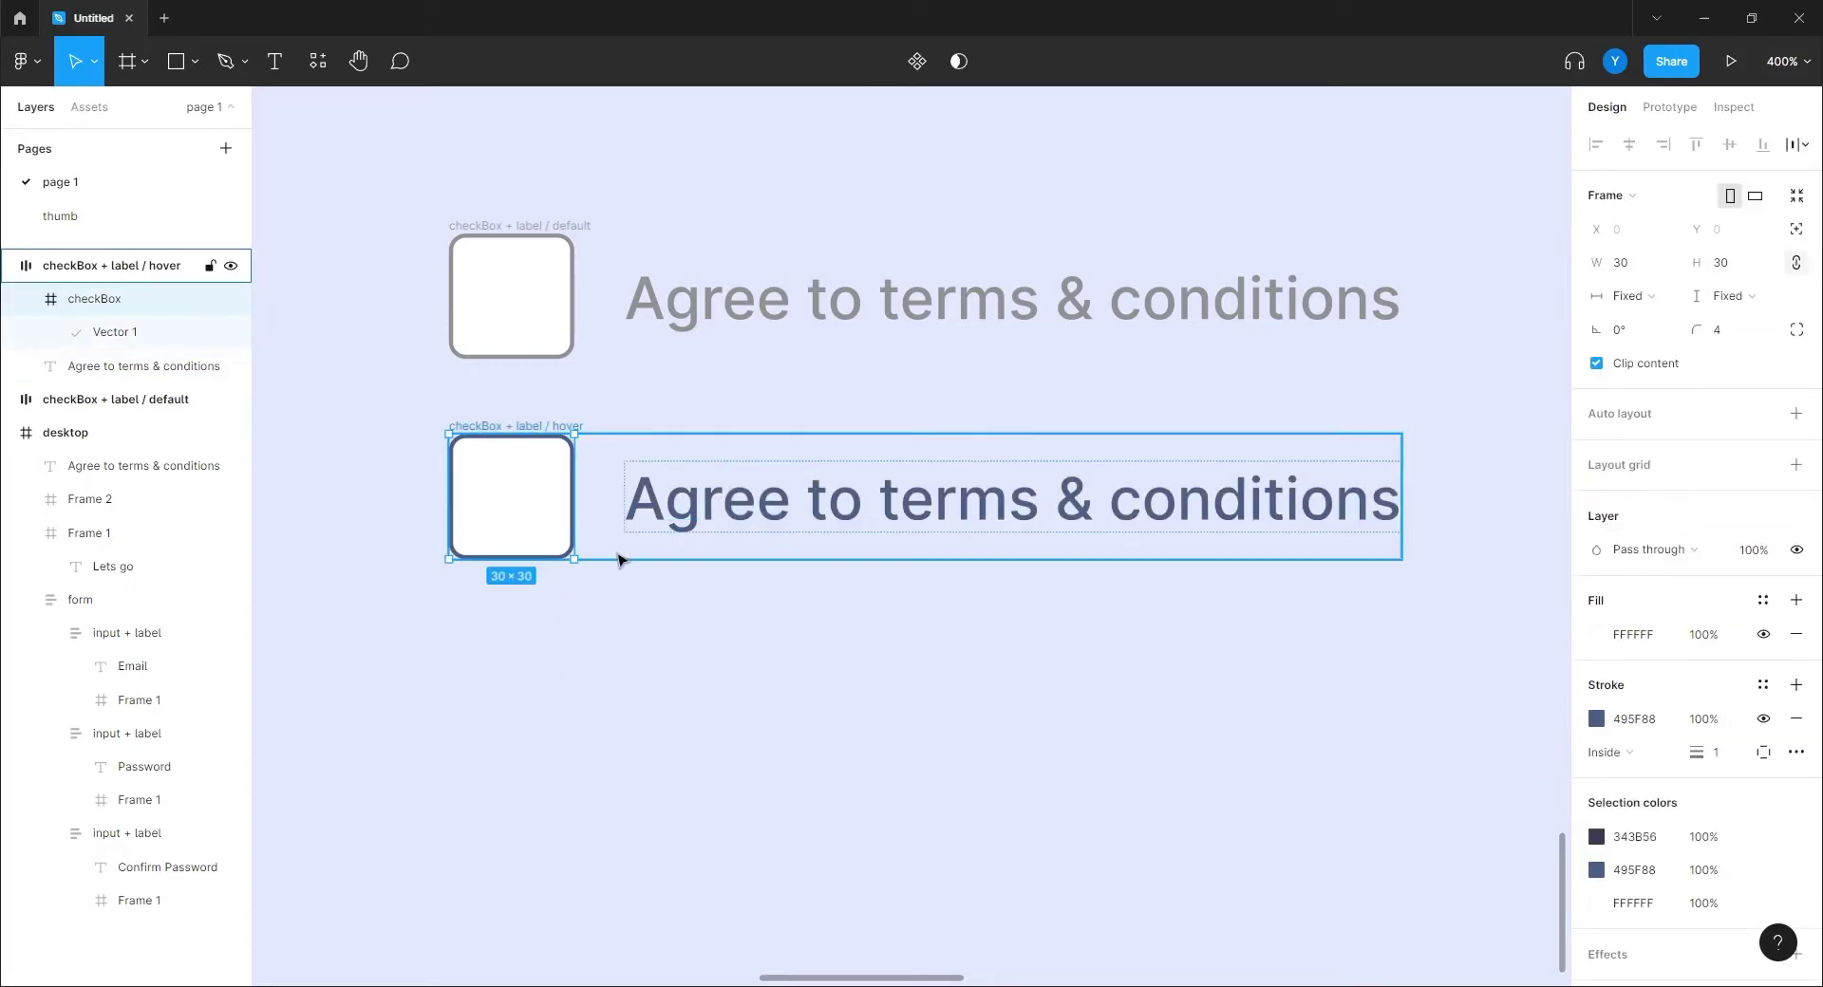
{"action": "left_click", "coordinate": [1611, 644]}
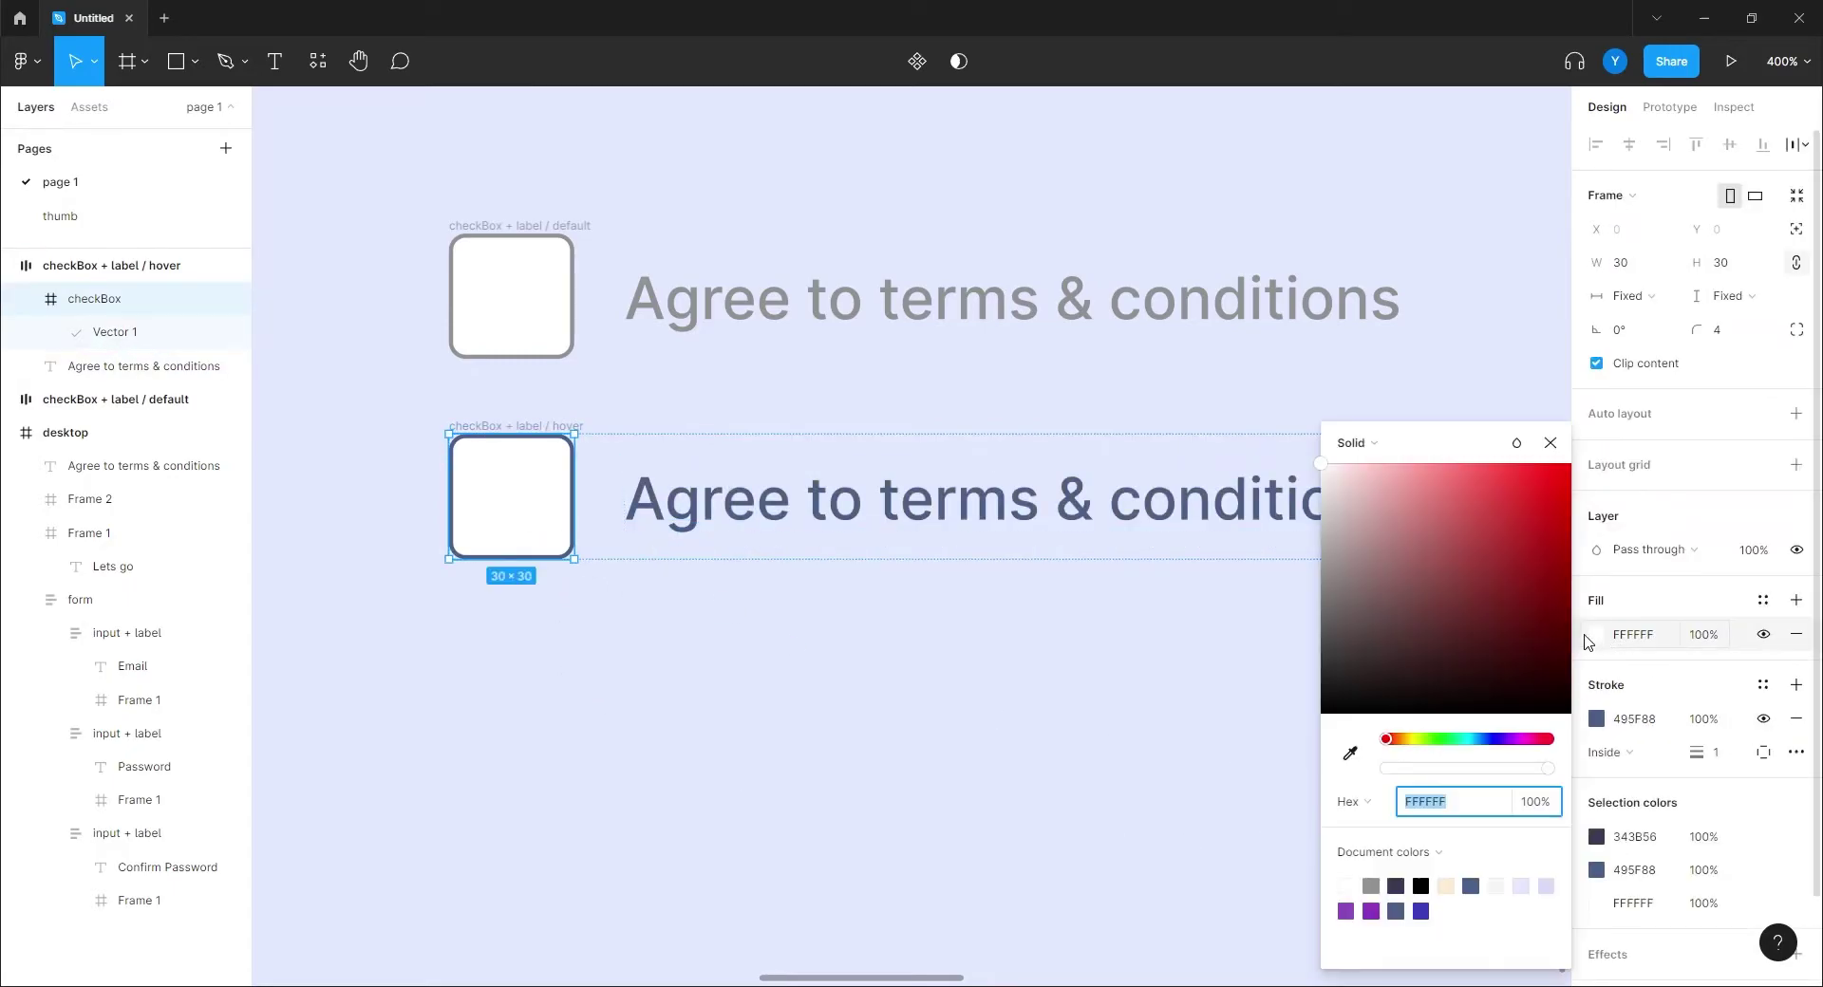
{"action": "left_click", "coordinate": [1321, 484]}
{"action": "left_click_drag", "start_coordinate": [1313, 492], "coordinate": [1320, 484]}
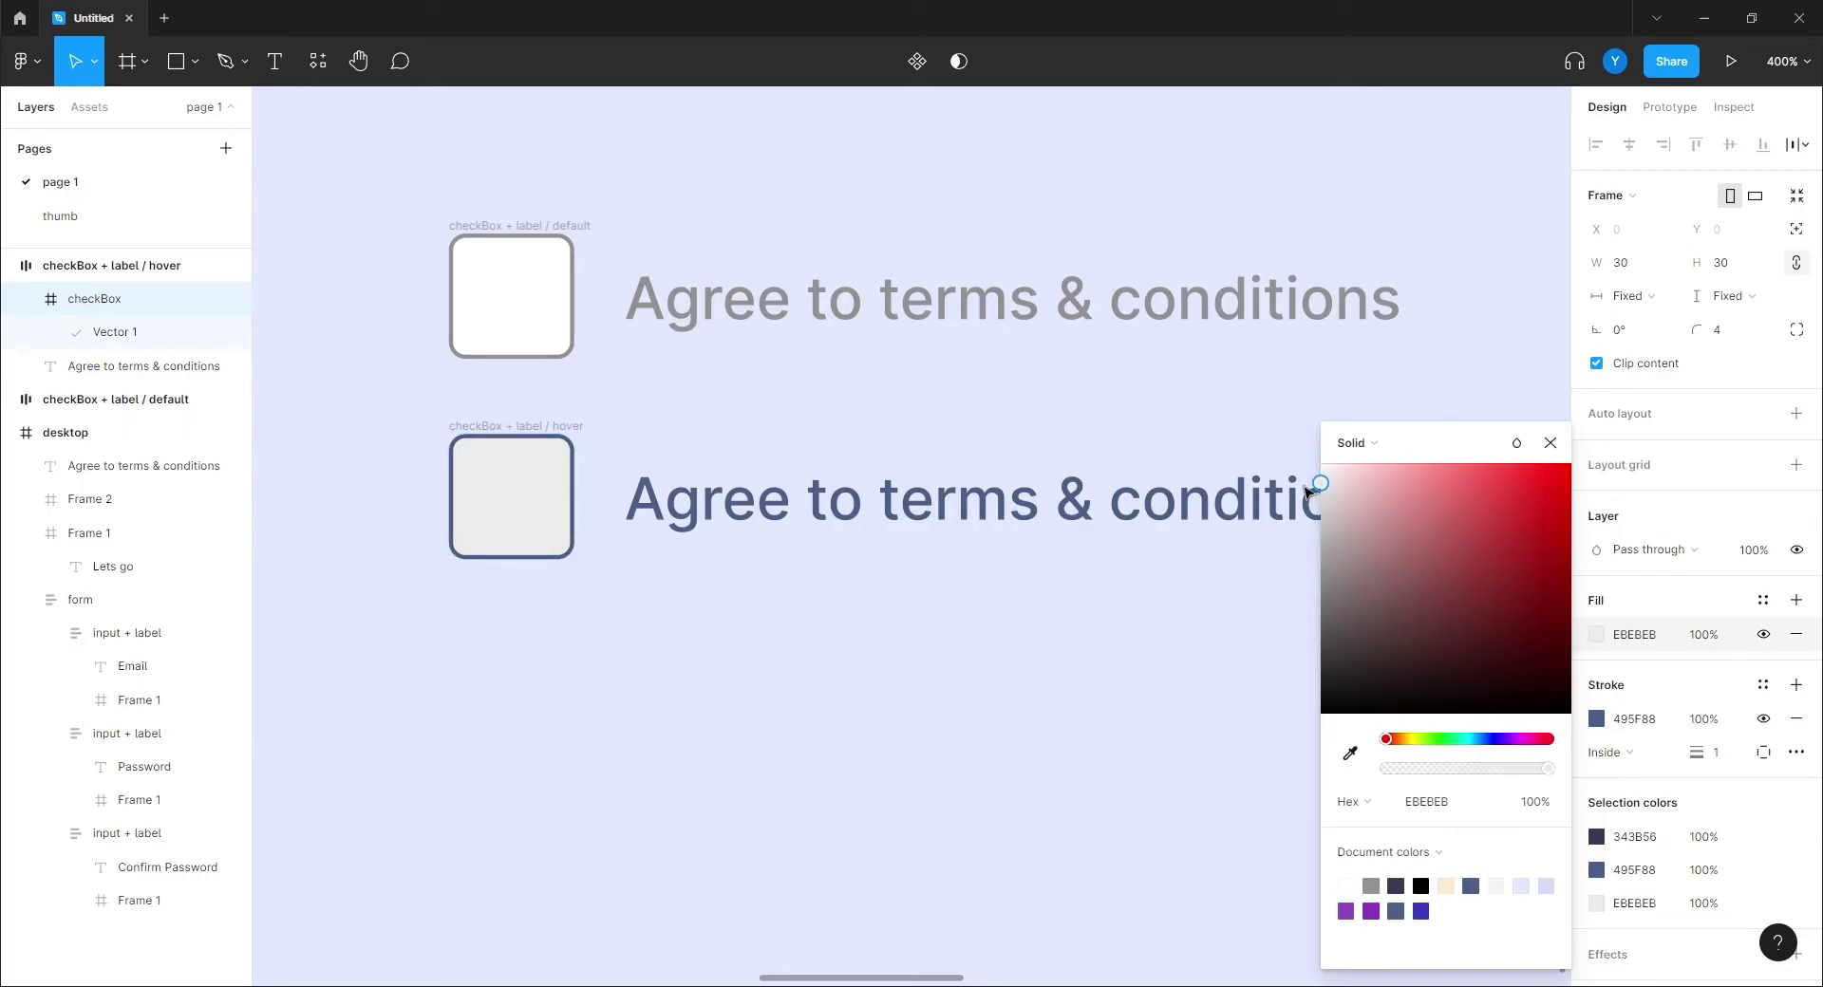
{"action": "left_click", "coordinate": [541, 788]}
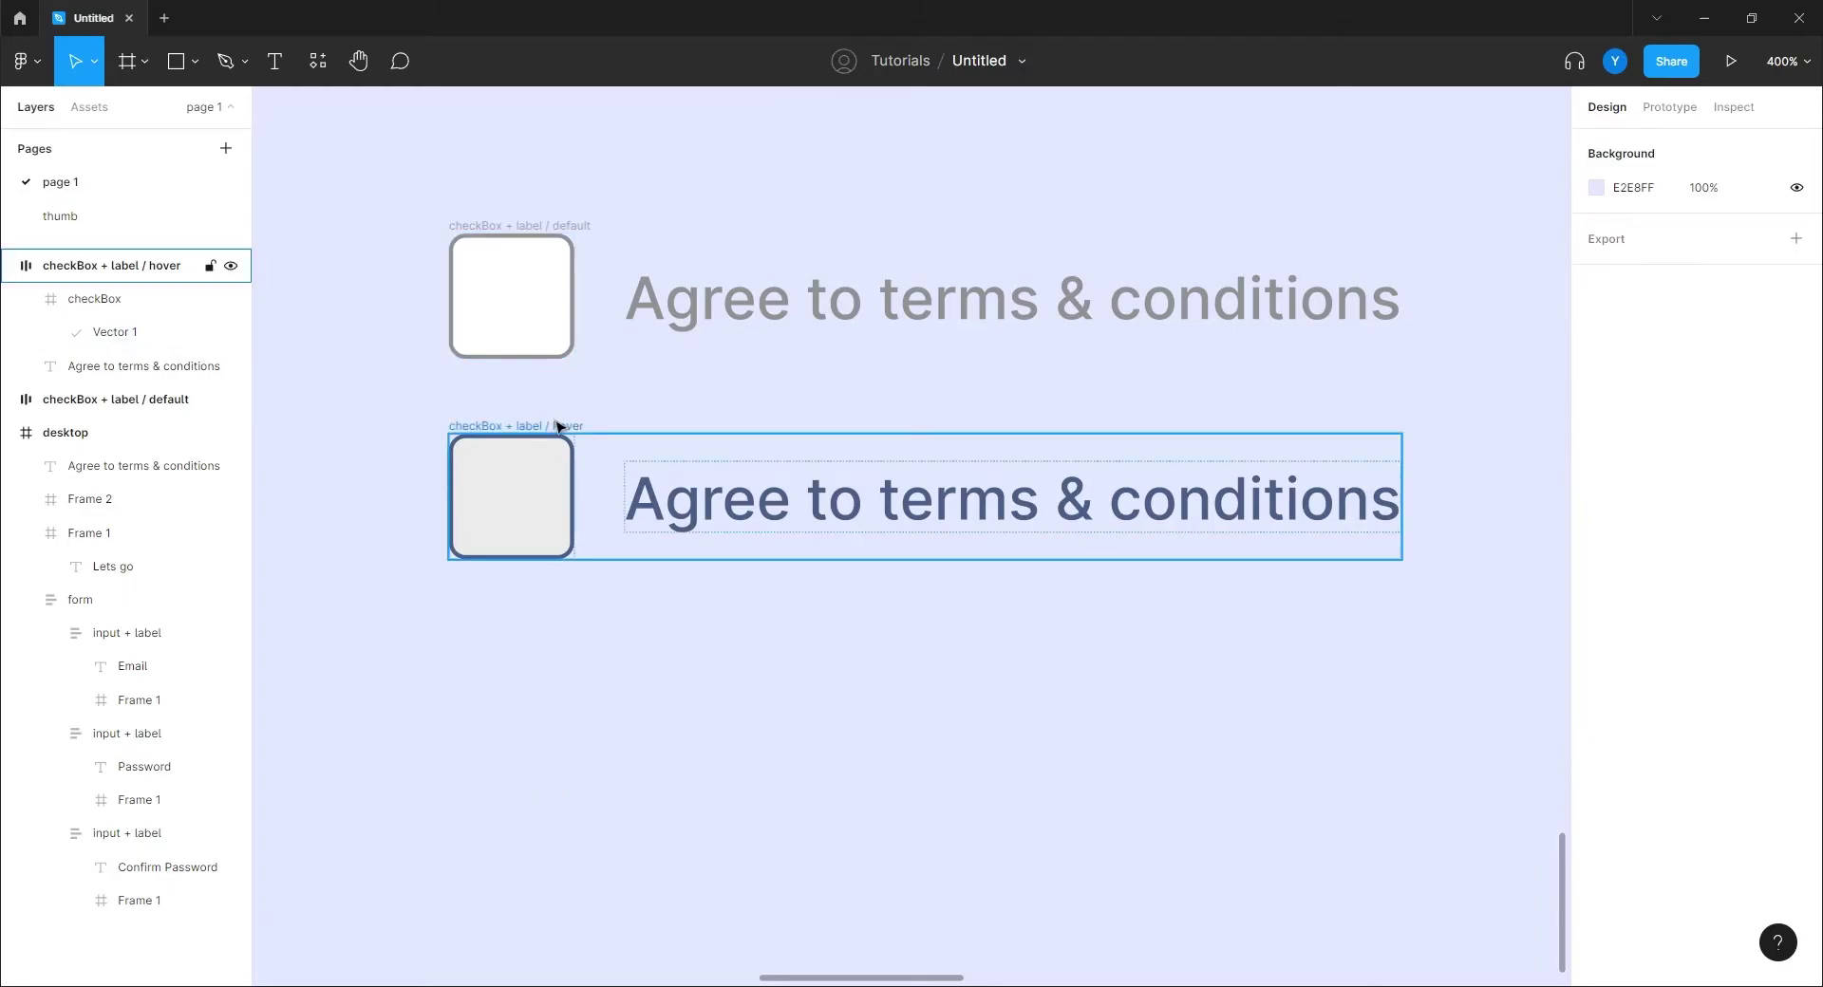
Step: Duplicate the hover checkbox below it and rename the copy 'checkBox + label / checked'
{"action": "left_click_drag", "start_coordinate": [558, 426], "coordinate": [562, 629]}
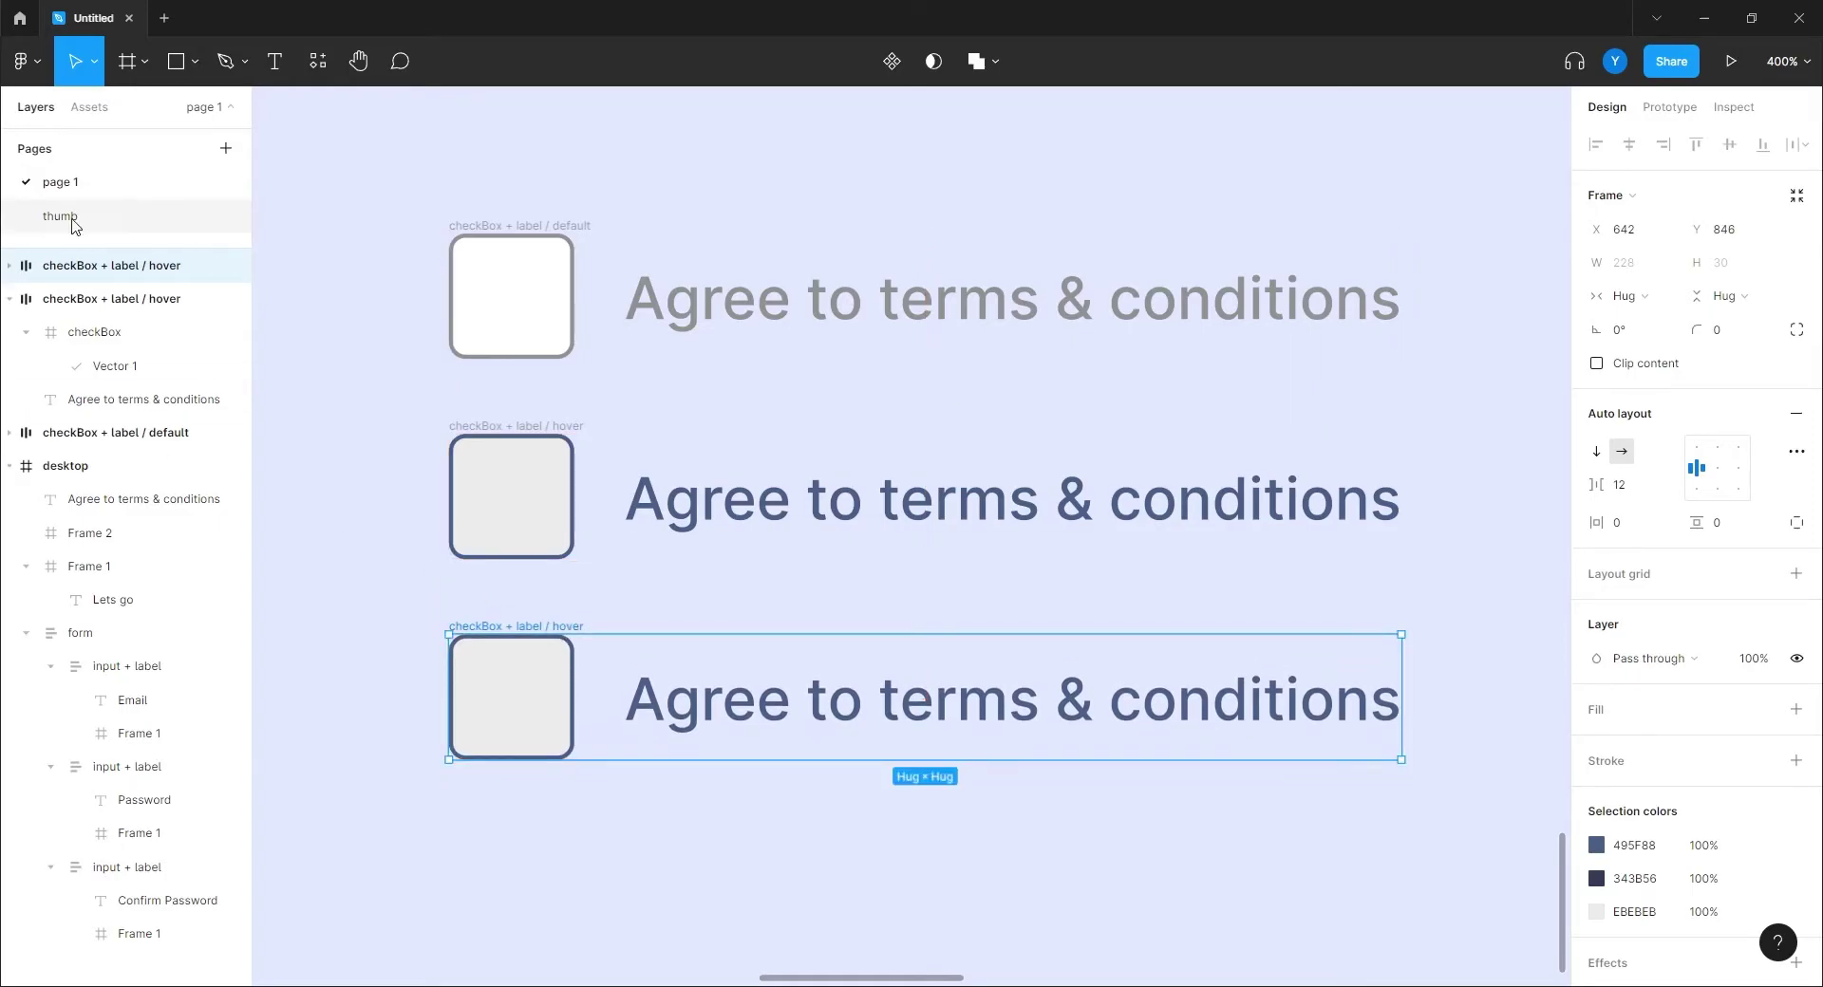
{"action": "double_click", "coordinate": [168, 267]}
{"action": "double_click", "coordinate": [167, 267]}
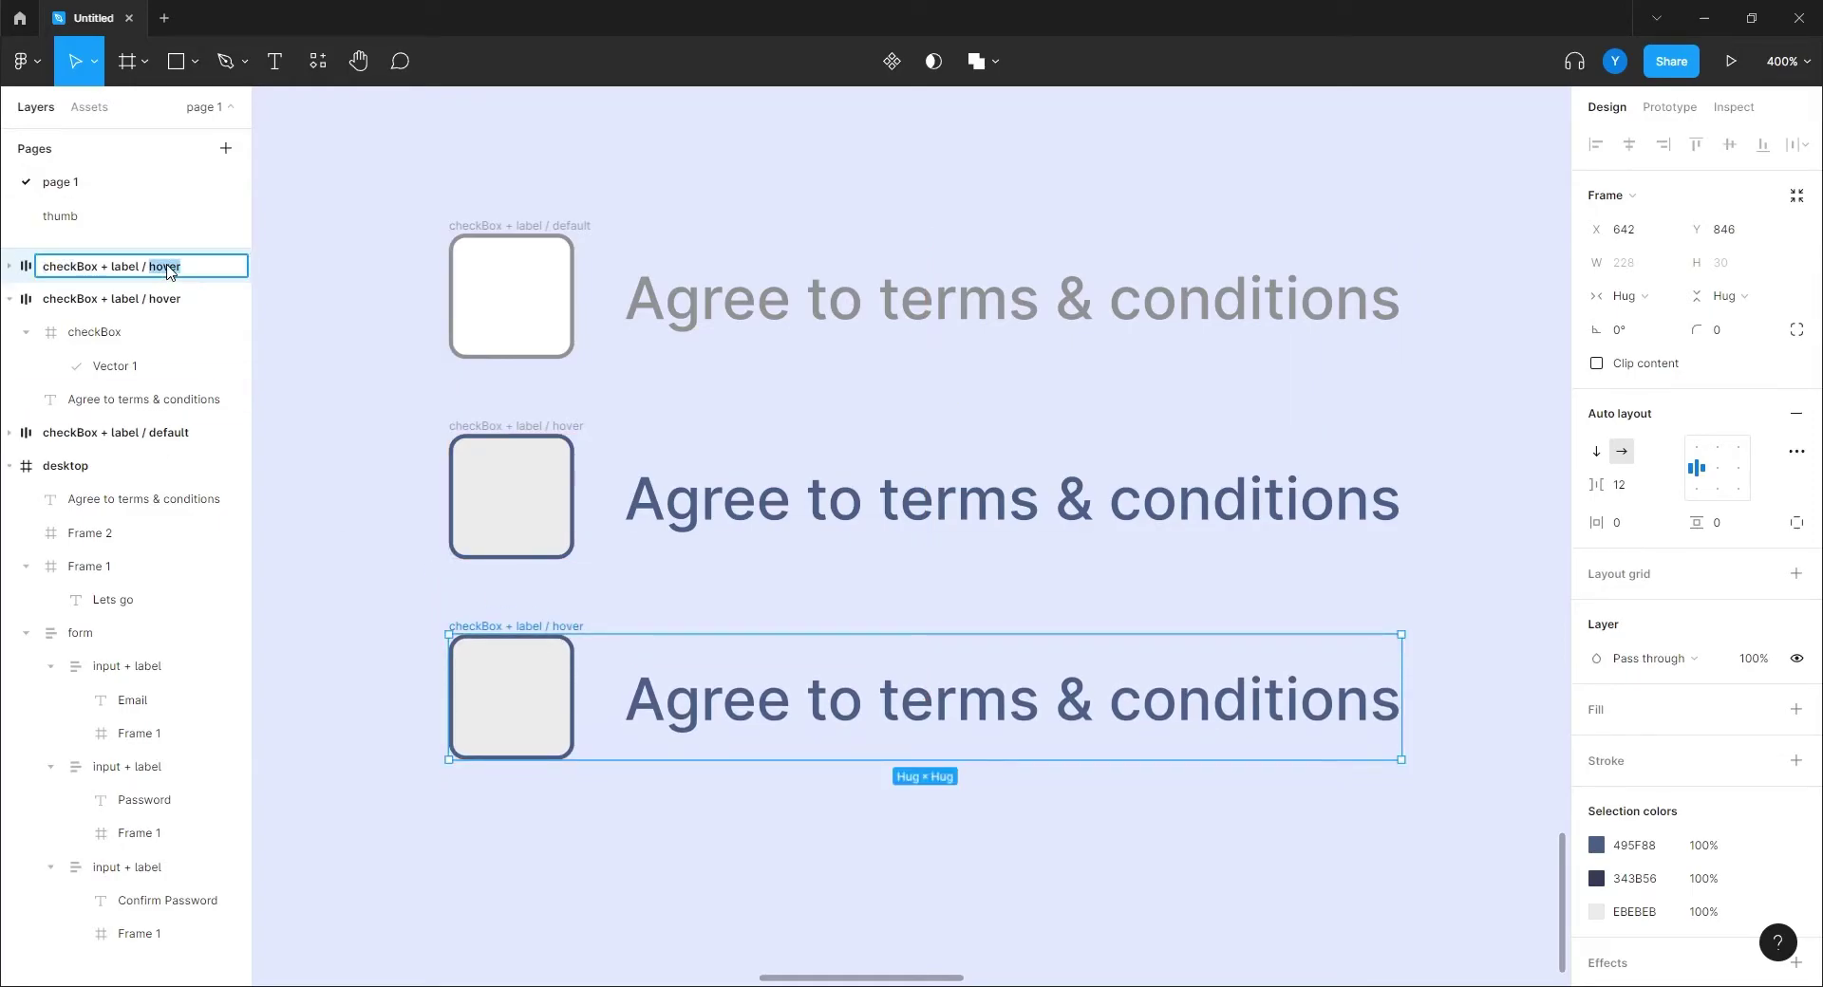
{"action": "type", "text": "checked"}
{"action": "key", "text": "Return"}
Step: Make the checked copy's checkmark fully visible at 100% opacity
{"action": "left_click", "coordinate": [516, 705]}
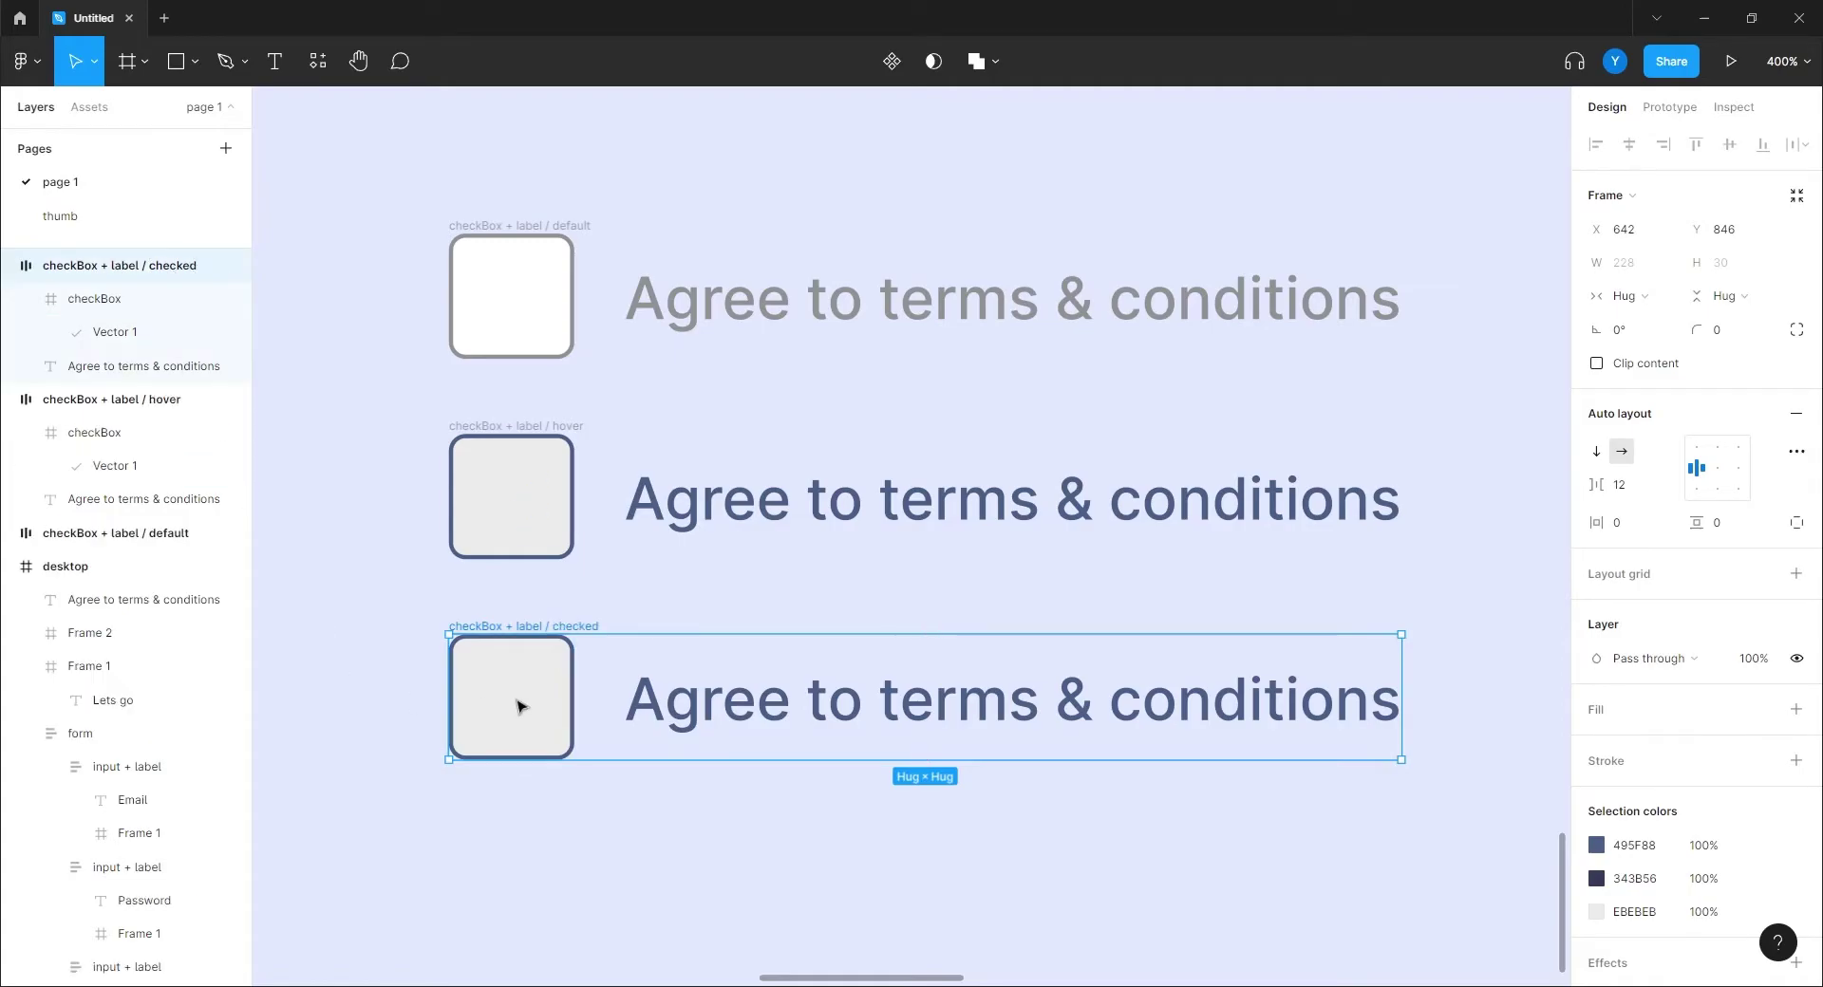
{"action": "double_click", "coordinate": [520, 712]}
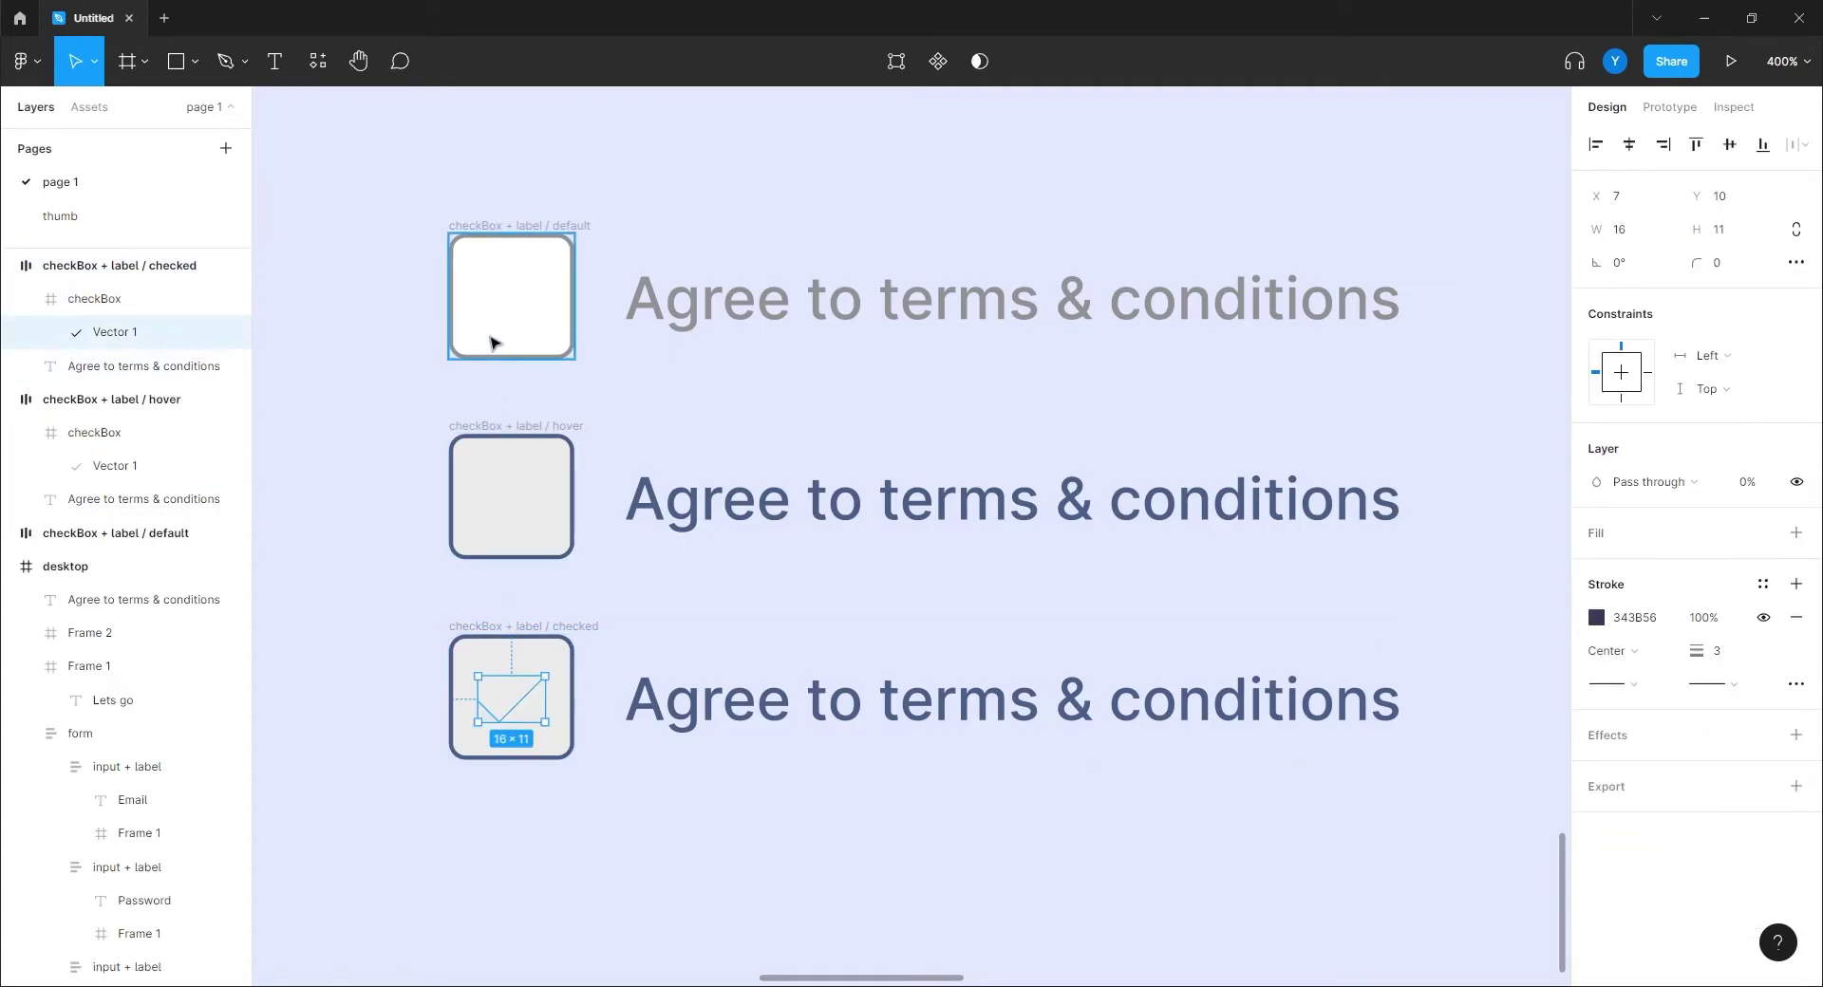
{"action": "left_click", "coordinate": [517, 299]}
{"action": "double_click", "coordinate": [529, 705]}
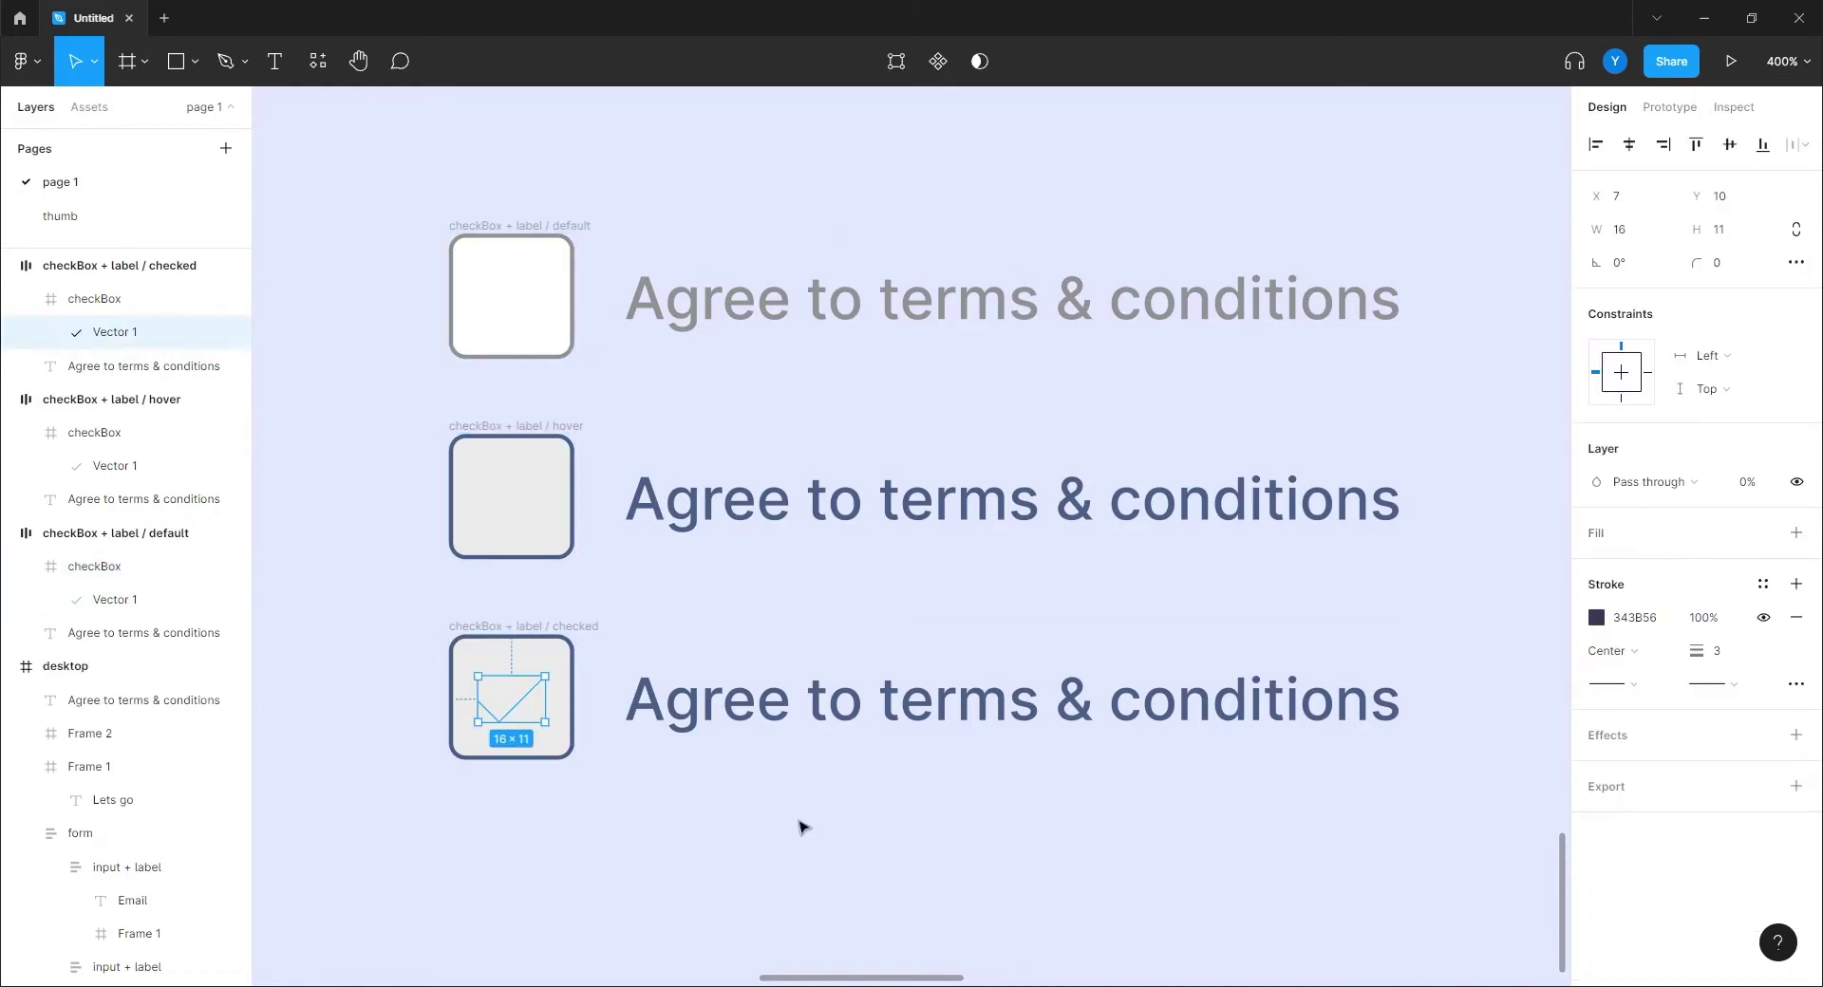
{"action": "left_click", "coordinate": [1761, 484]}
{"action": "key", "text": "Return"}
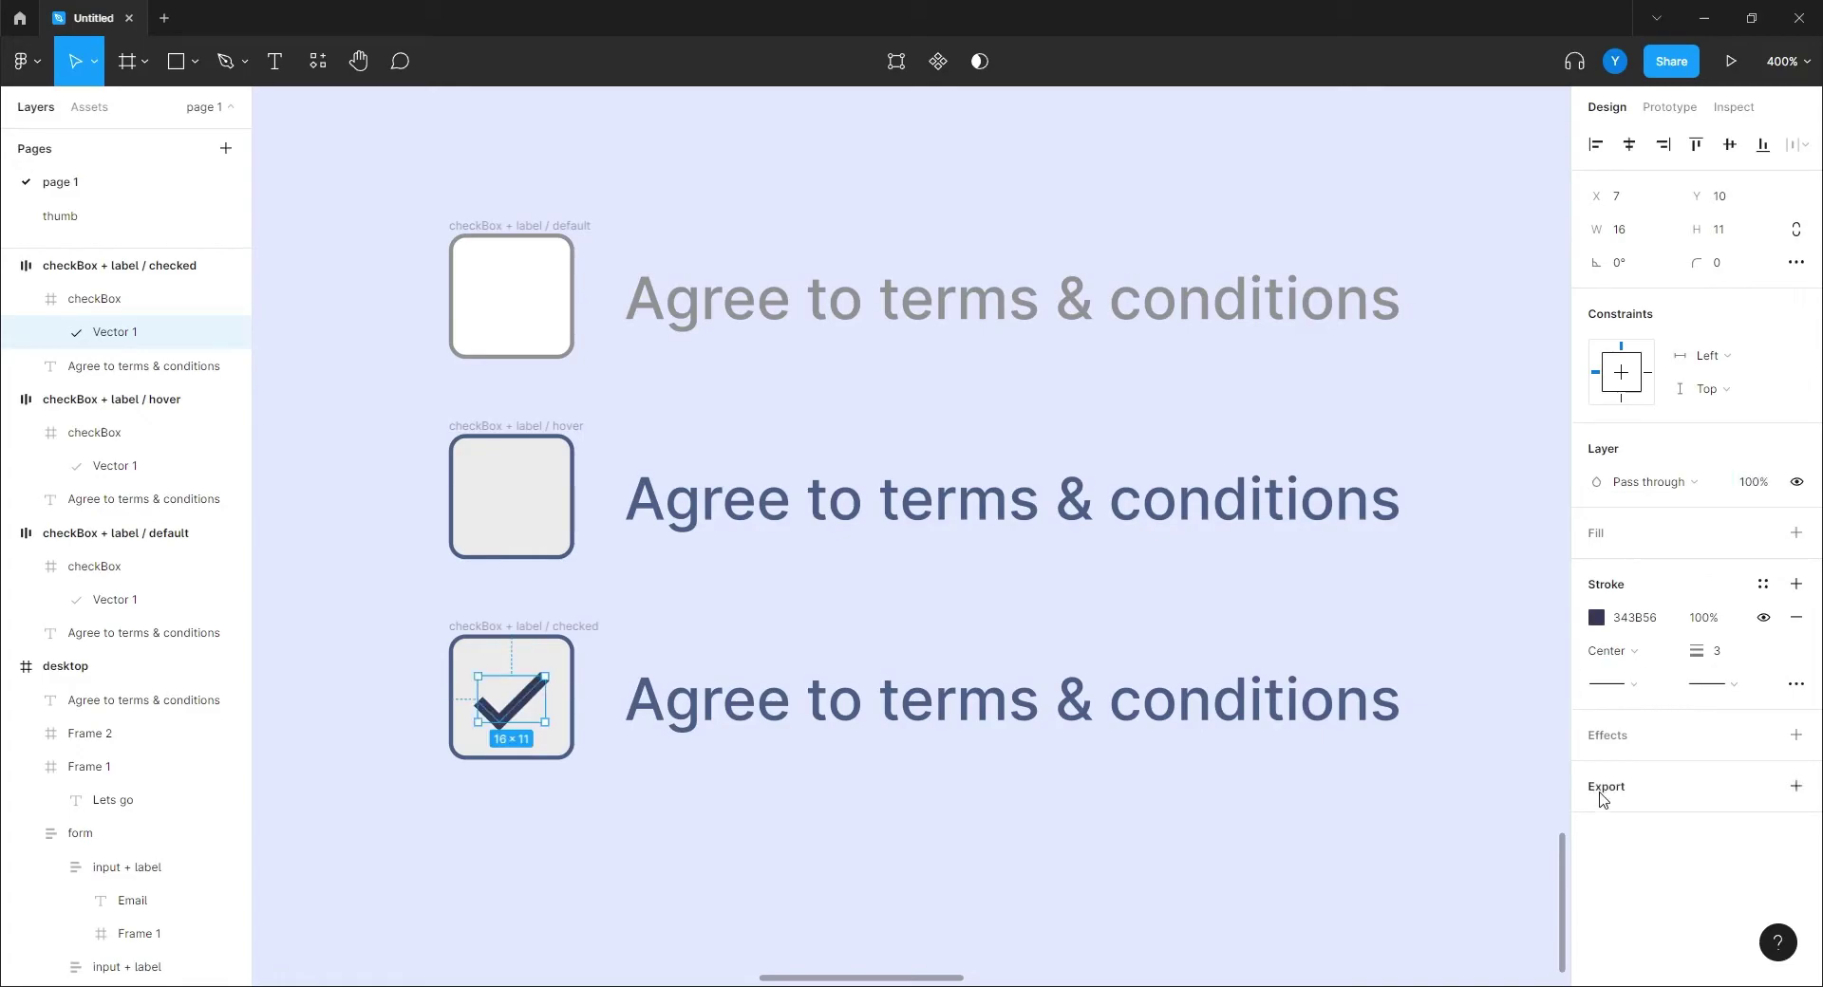
Step: Change the checked box's fill from EBEBEB to white FFFFFF
{"action": "left_click", "coordinate": [482, 663]}
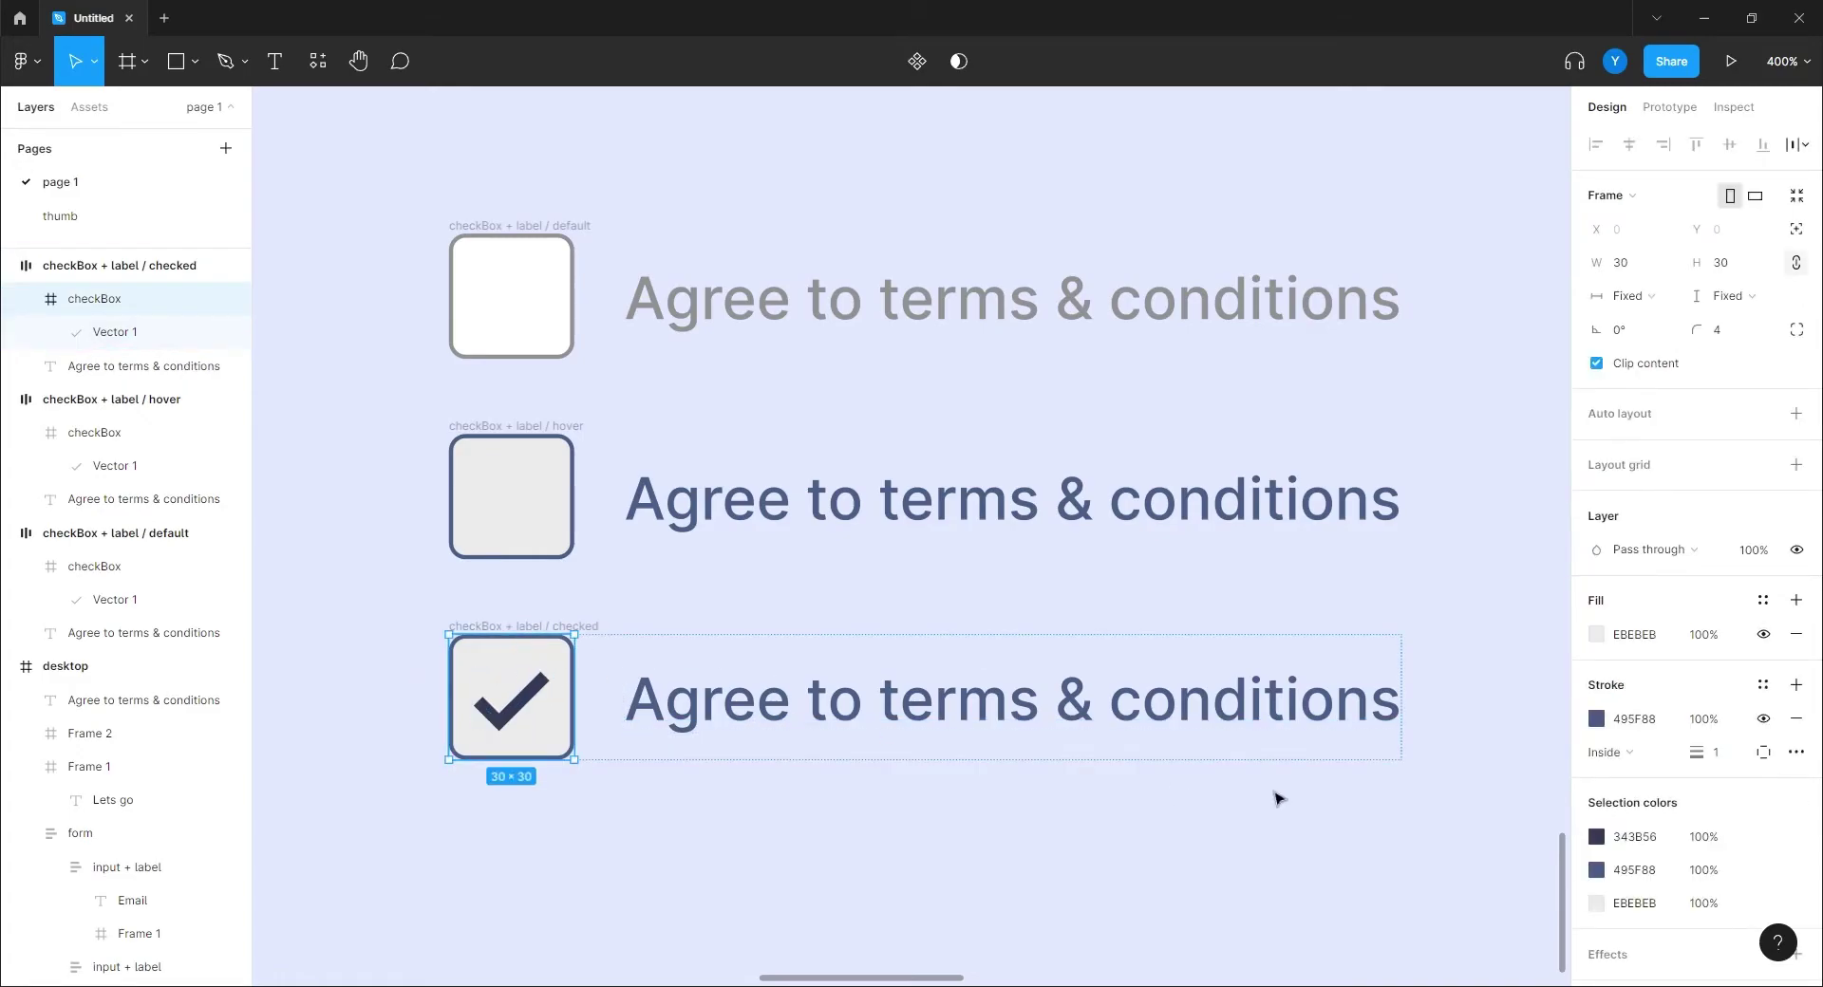
{"action": "left_click", "coordinate": [1597, 635]}
{"action": "left_click_drag", "start_coordinate": [1361, 598], "coordinate": [1322, 467]}
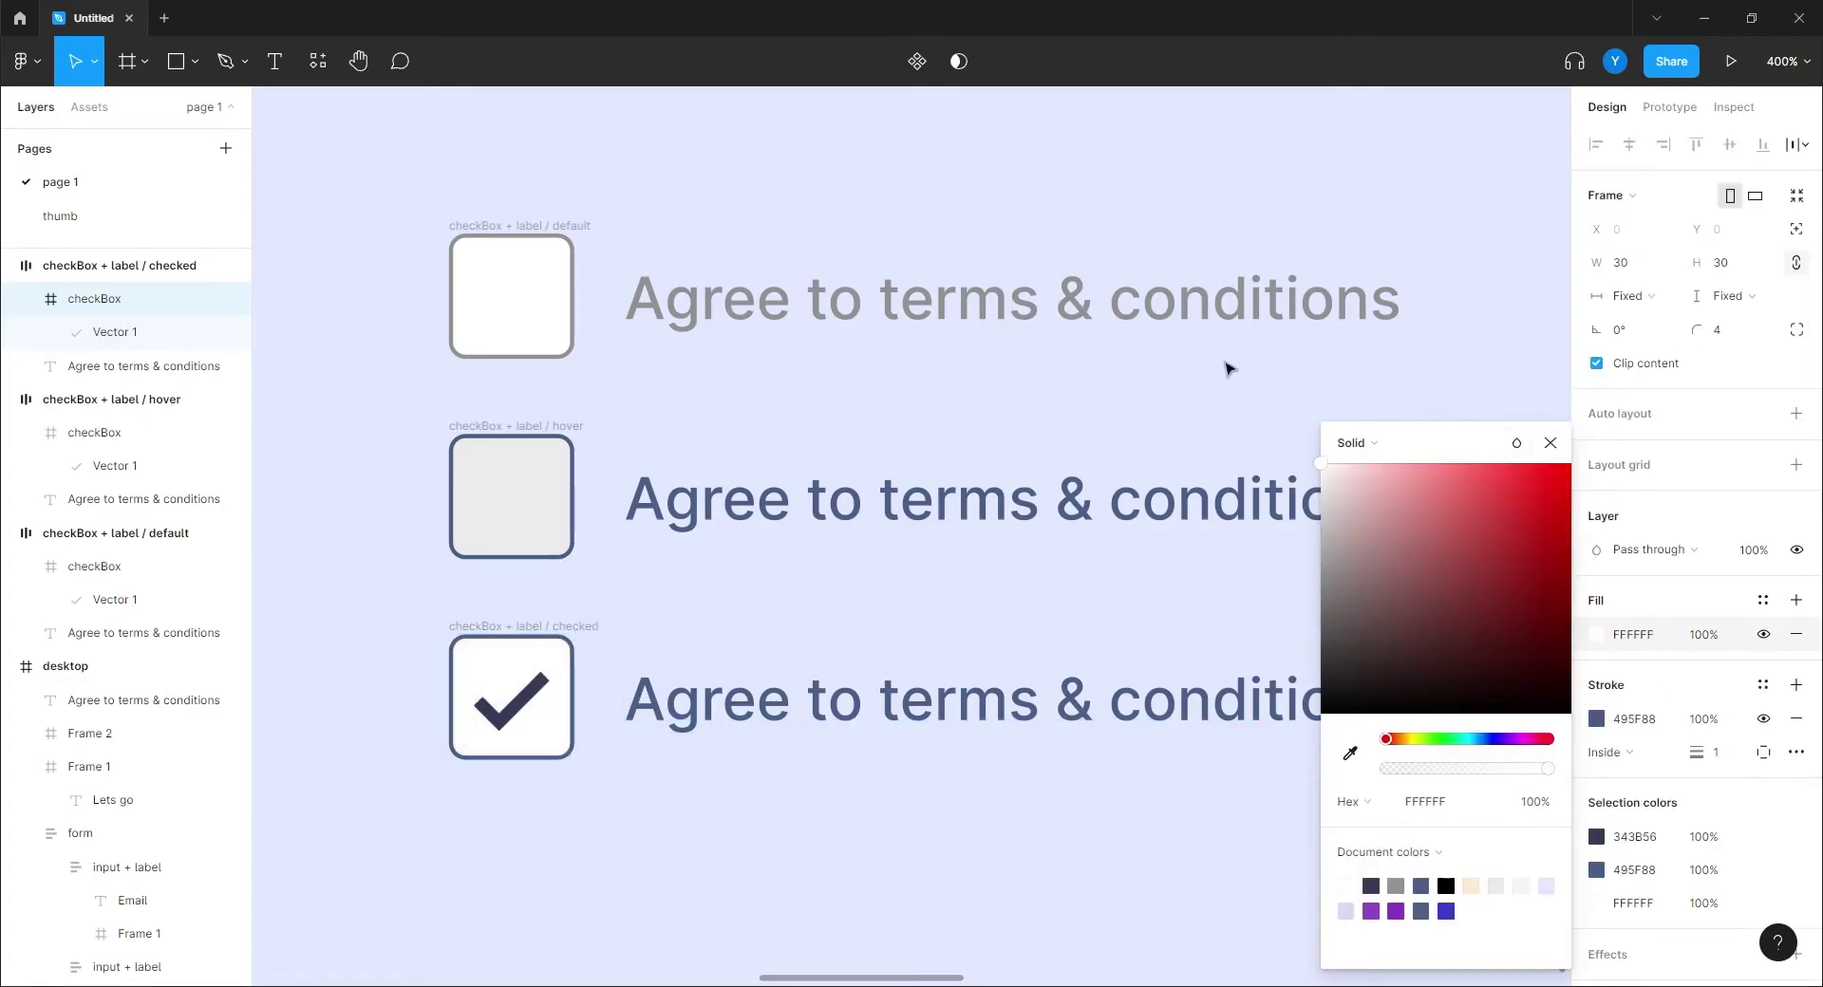
{"action": "left_click", "coordinate": [1041, 374]}
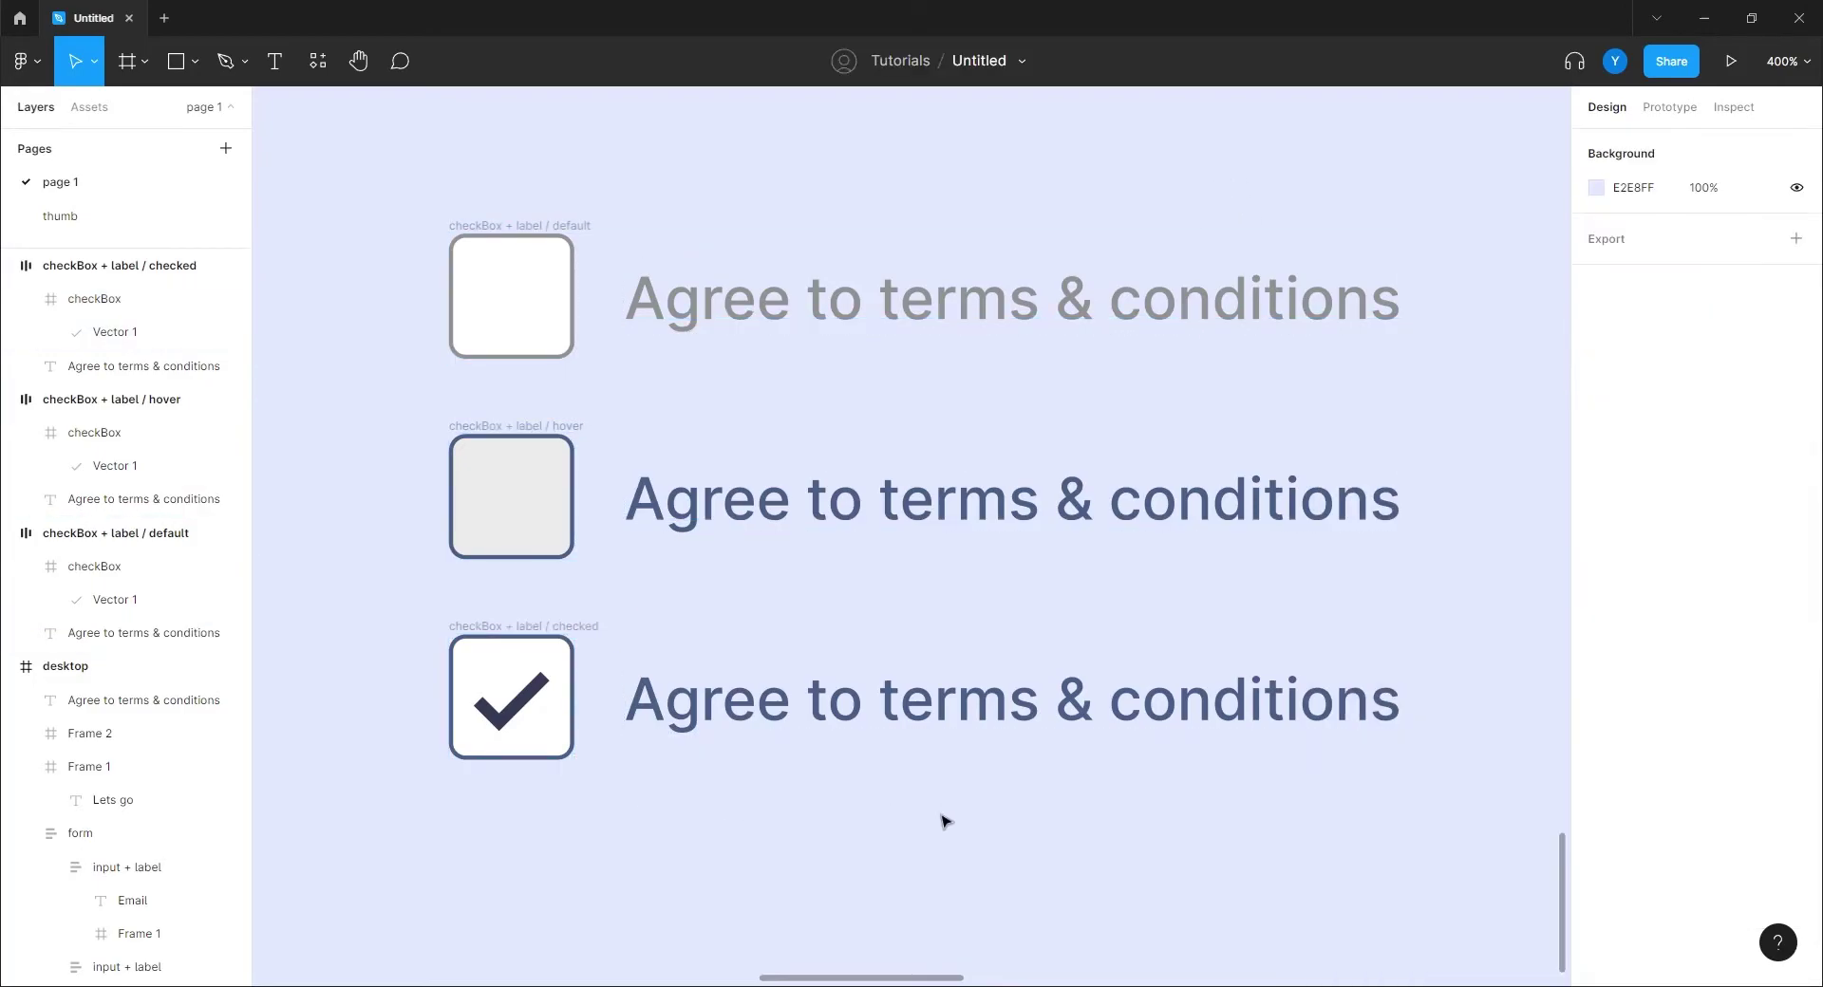
{"action": "key", "text": "ctrl+minus"}
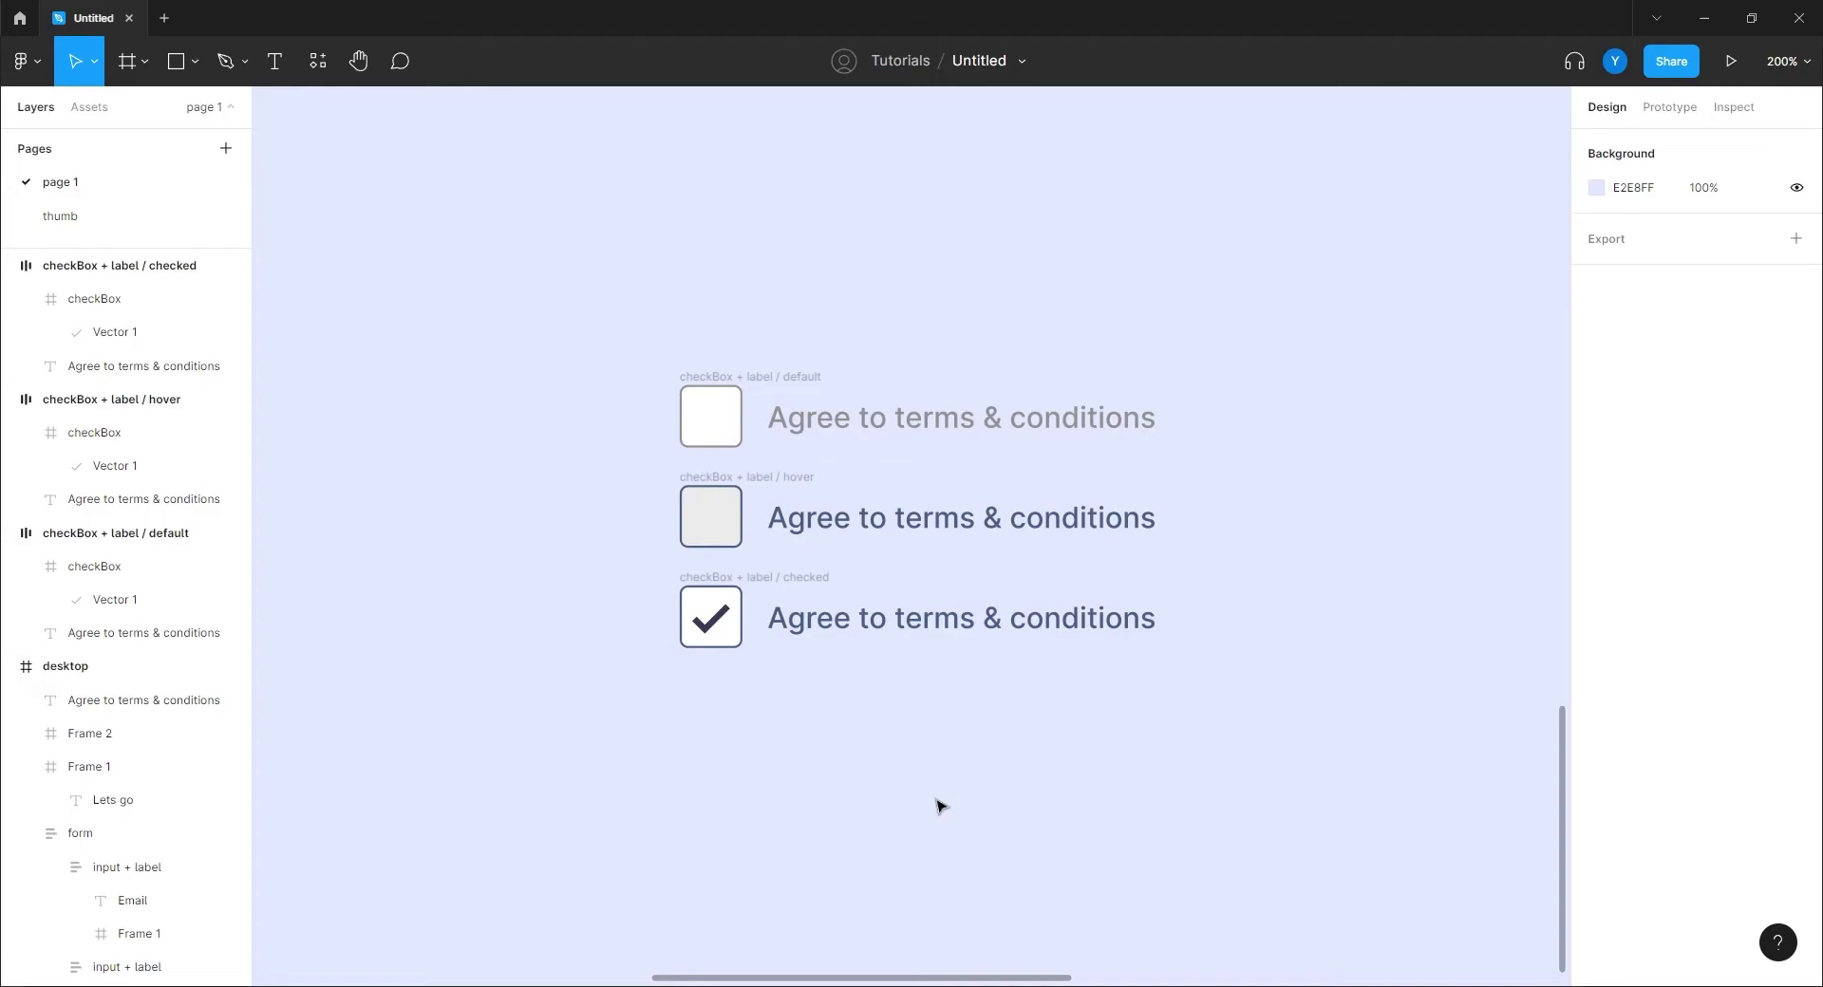
Step: Duplicate the checked frame below it and rename it 'checkBox + label / checked hover'
{"action": "left_click", "coordinate": [814, 590]}
{"action": "left_click_drag", "start_coordinate": [814, 590], "coordinate": [814, 687]}
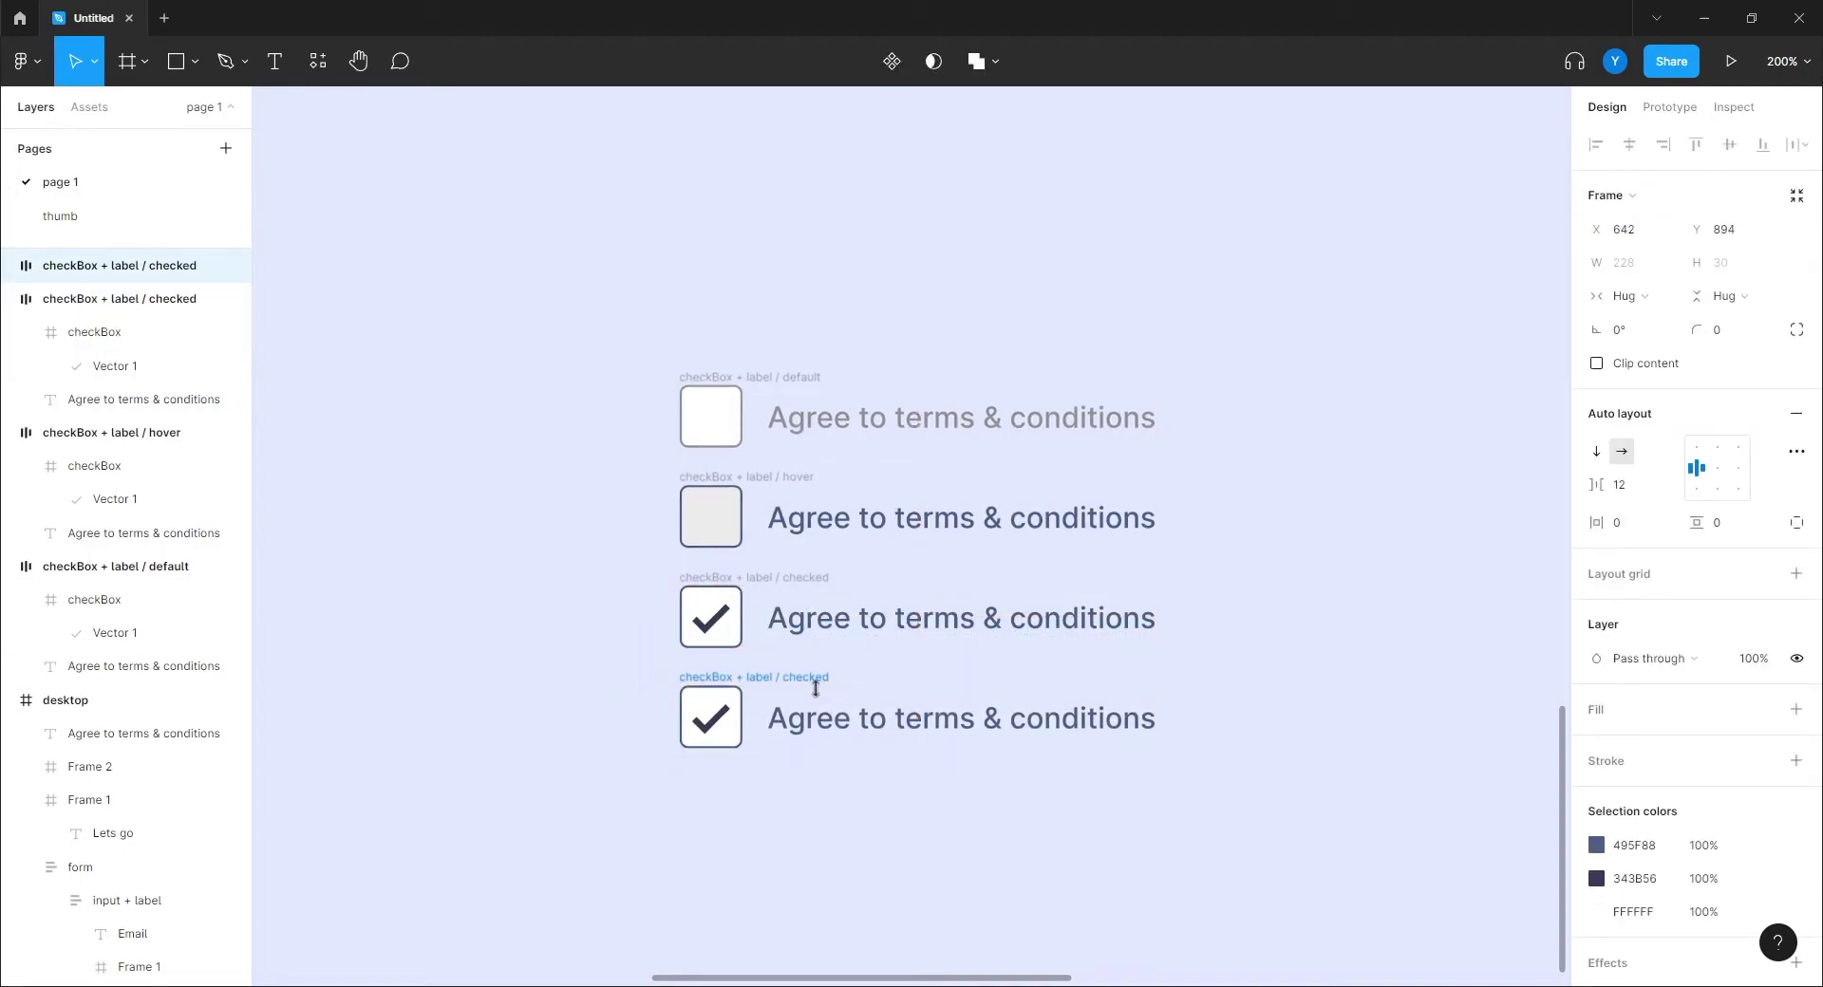
{"action": "scroll", "coordinate": [931, 757], "scroll_direction": "down", "scroll_amount": 3}
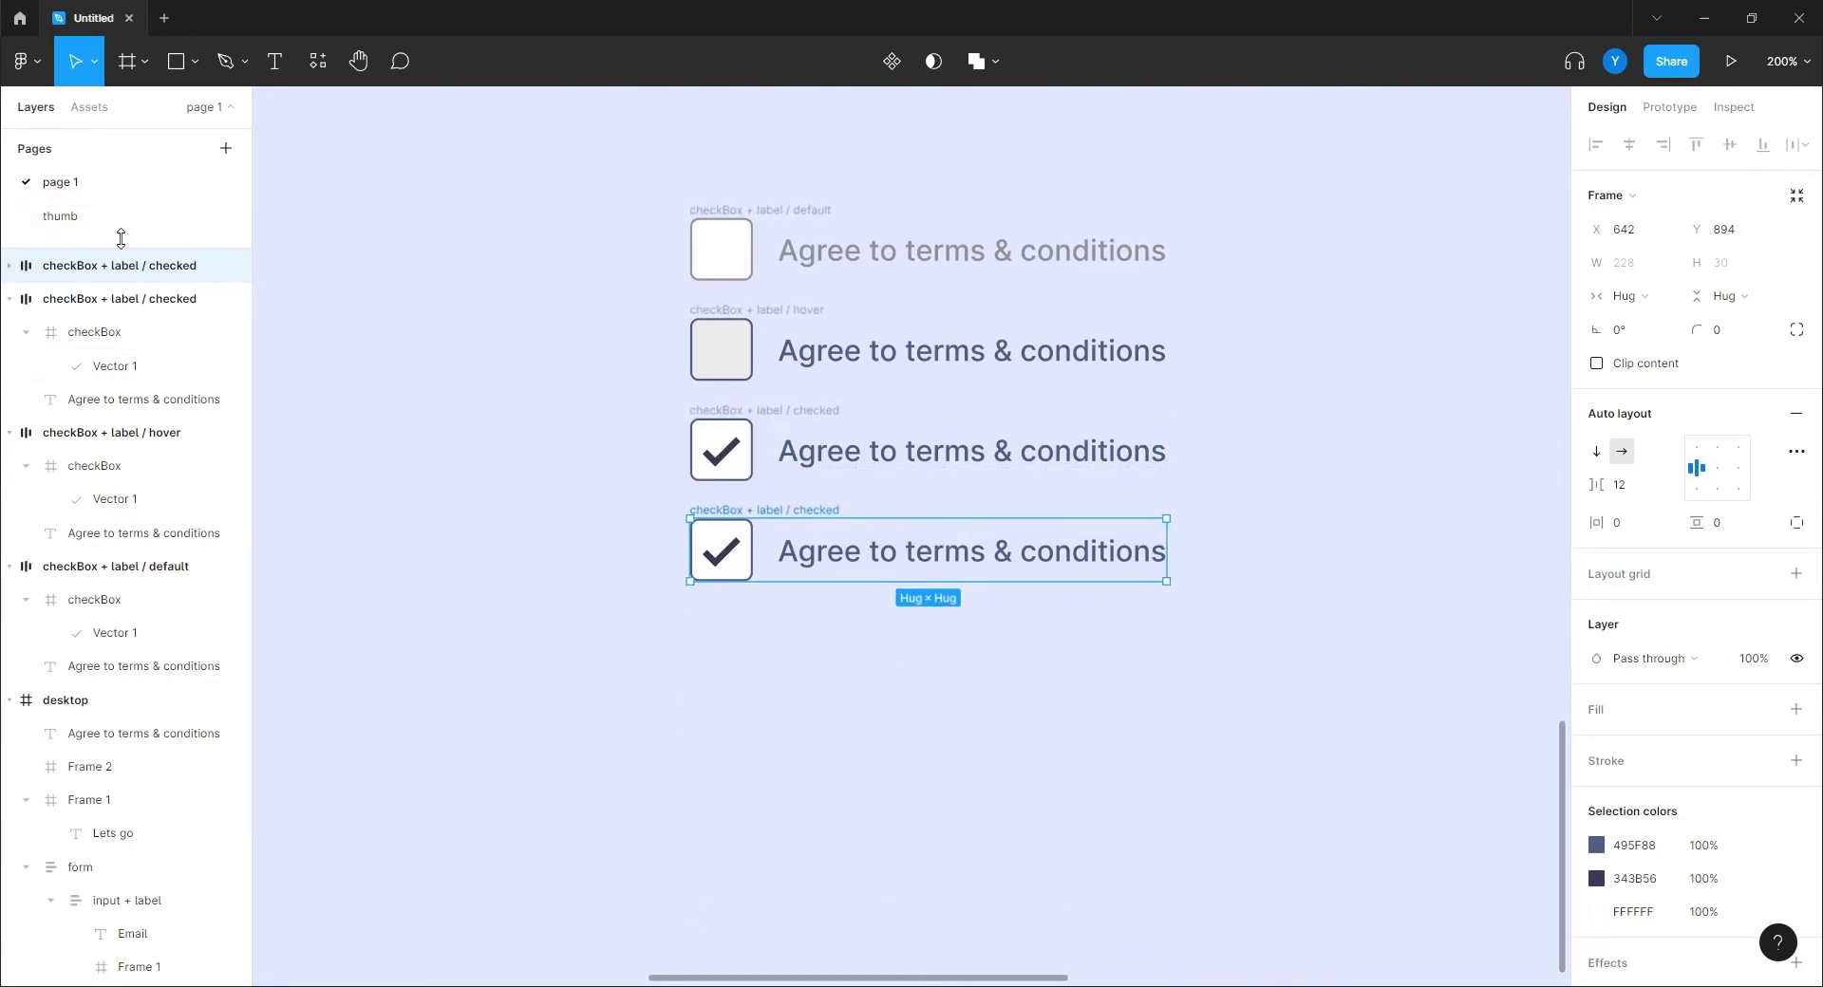
{"action": "double_click", "coordinate": [209, 274]}
{"action": "left_click", "coordinate": [209, 274]}
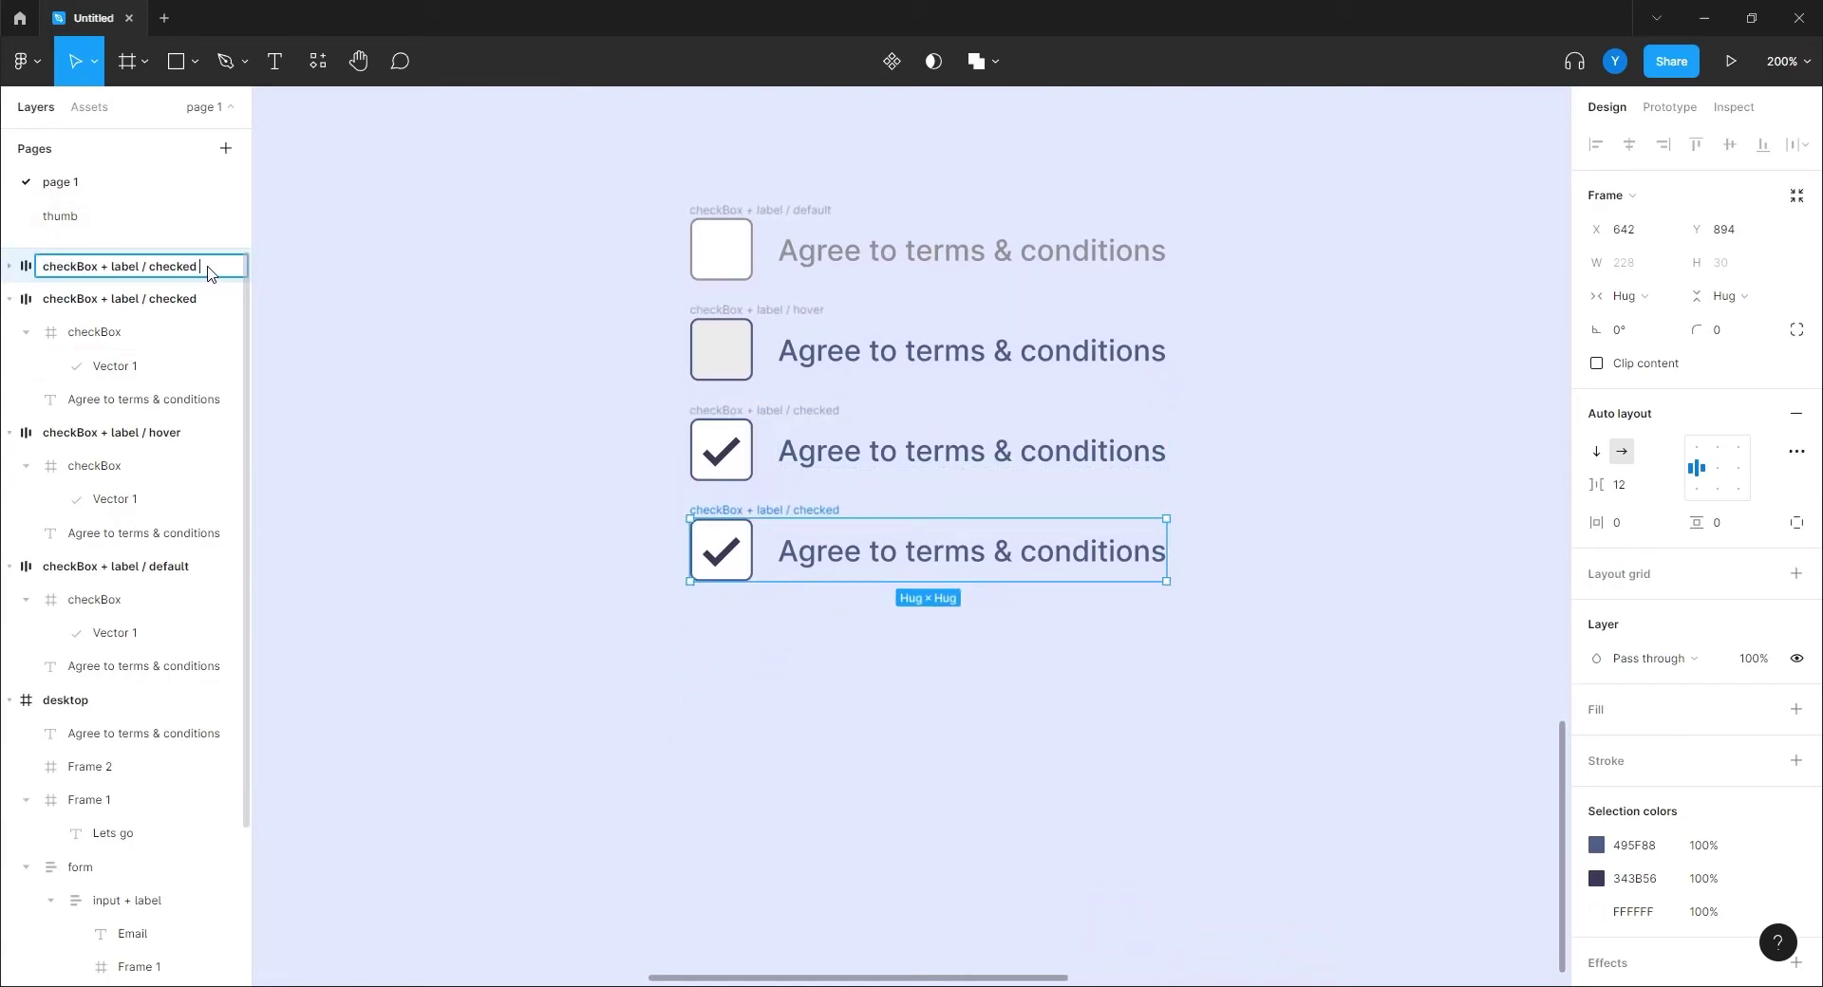
{"action": "type", "text": "hover"}
{"action": "key", "text": "Return"}
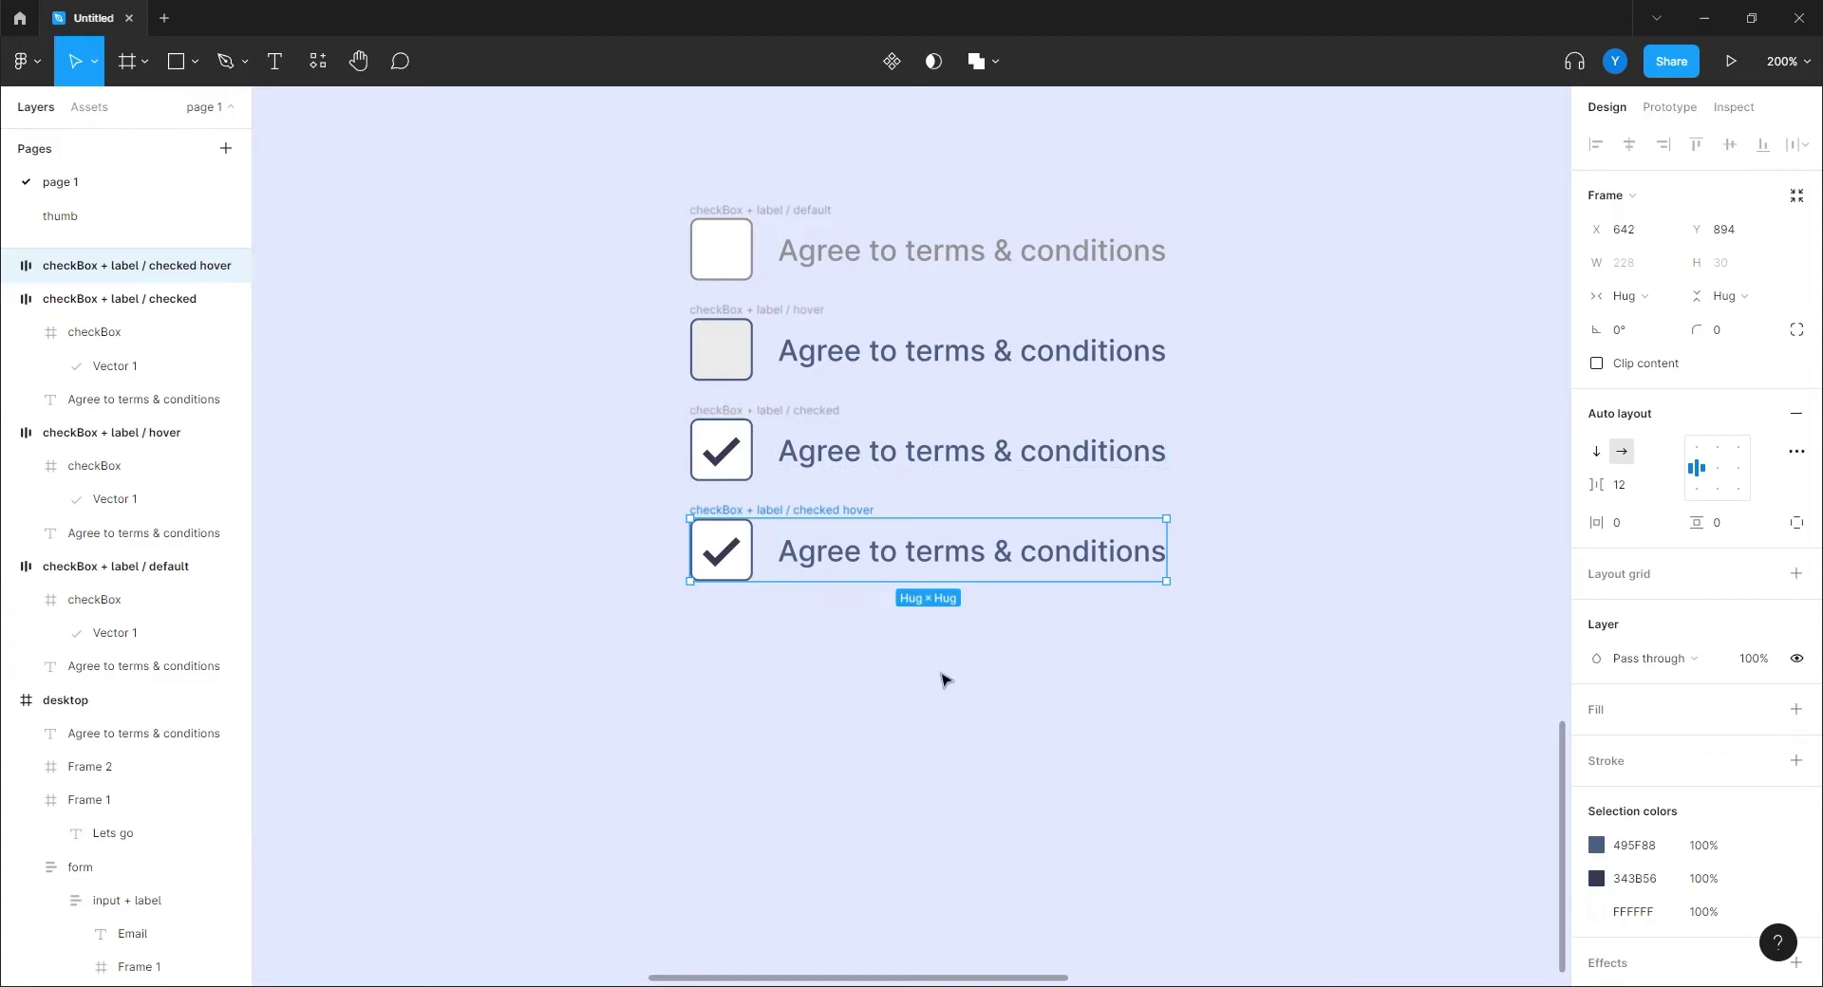
Step: Fill the checked hover box with the hover variant's light grey EBEBEB
{"action": "scroll", "coordinate": [707, 646], "scroll_direction": "up", "scroll_amount": 5}
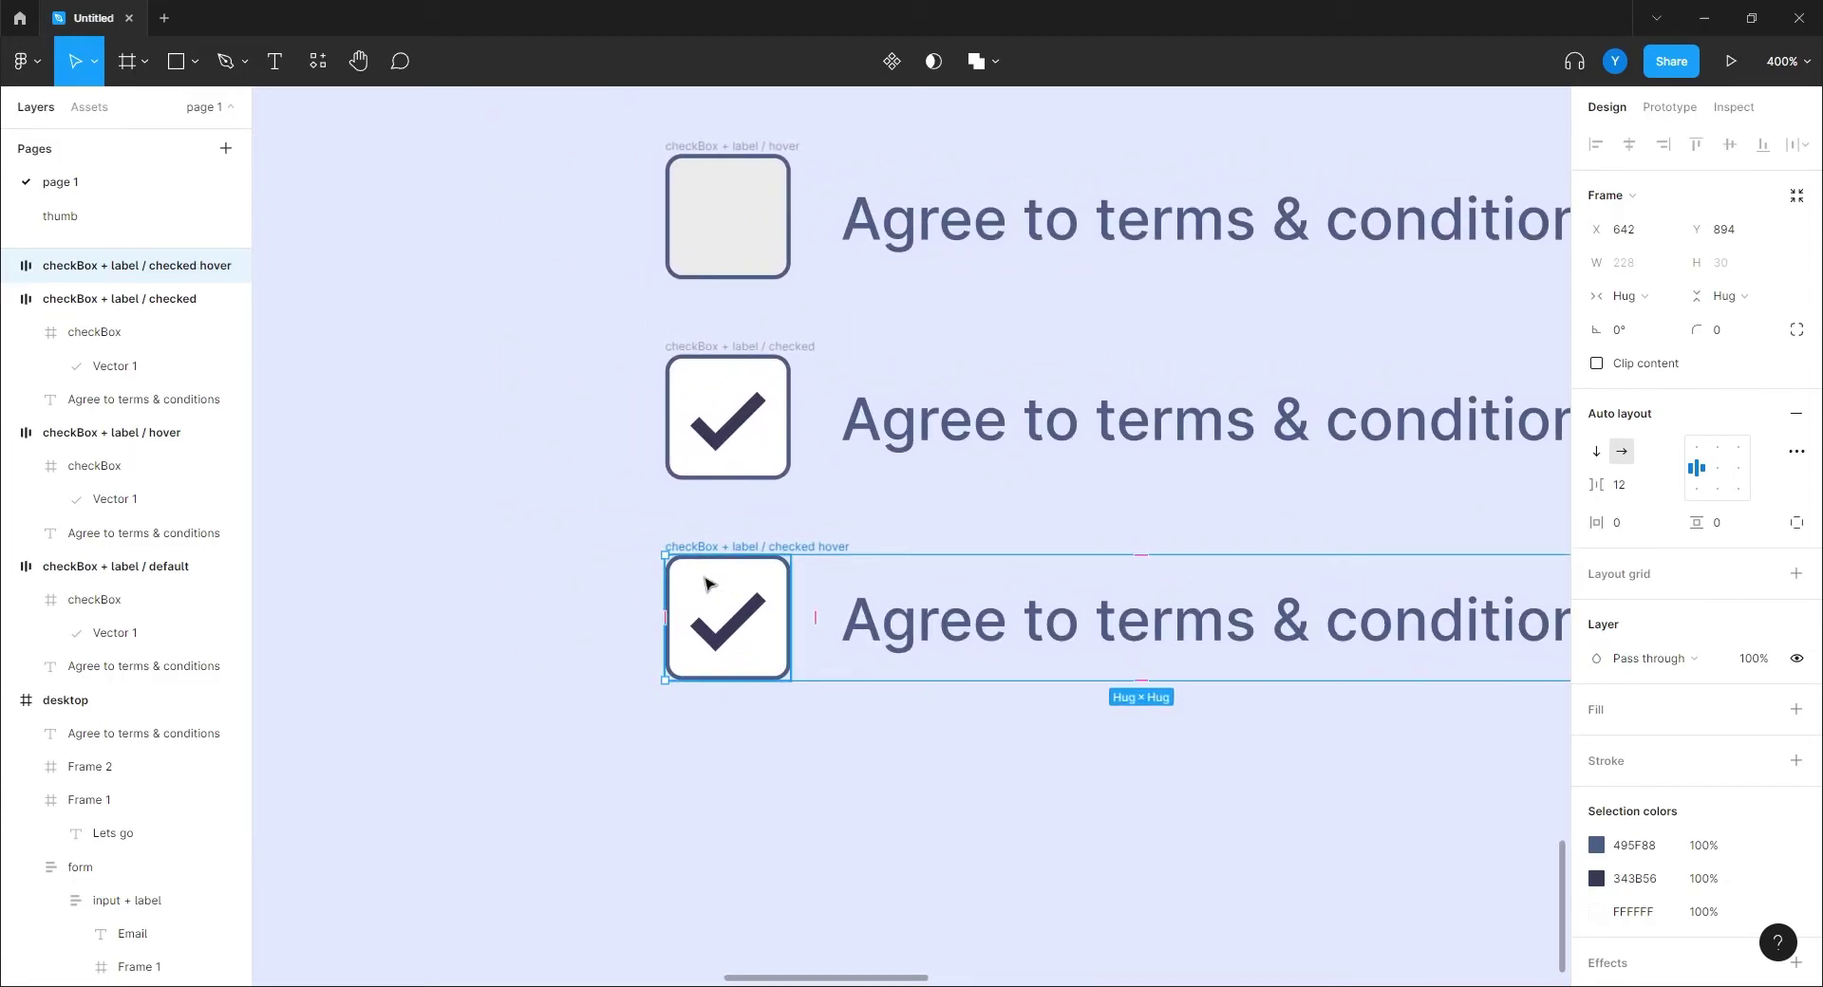
{"action": "double_click", "coordinate": [710, 584]}
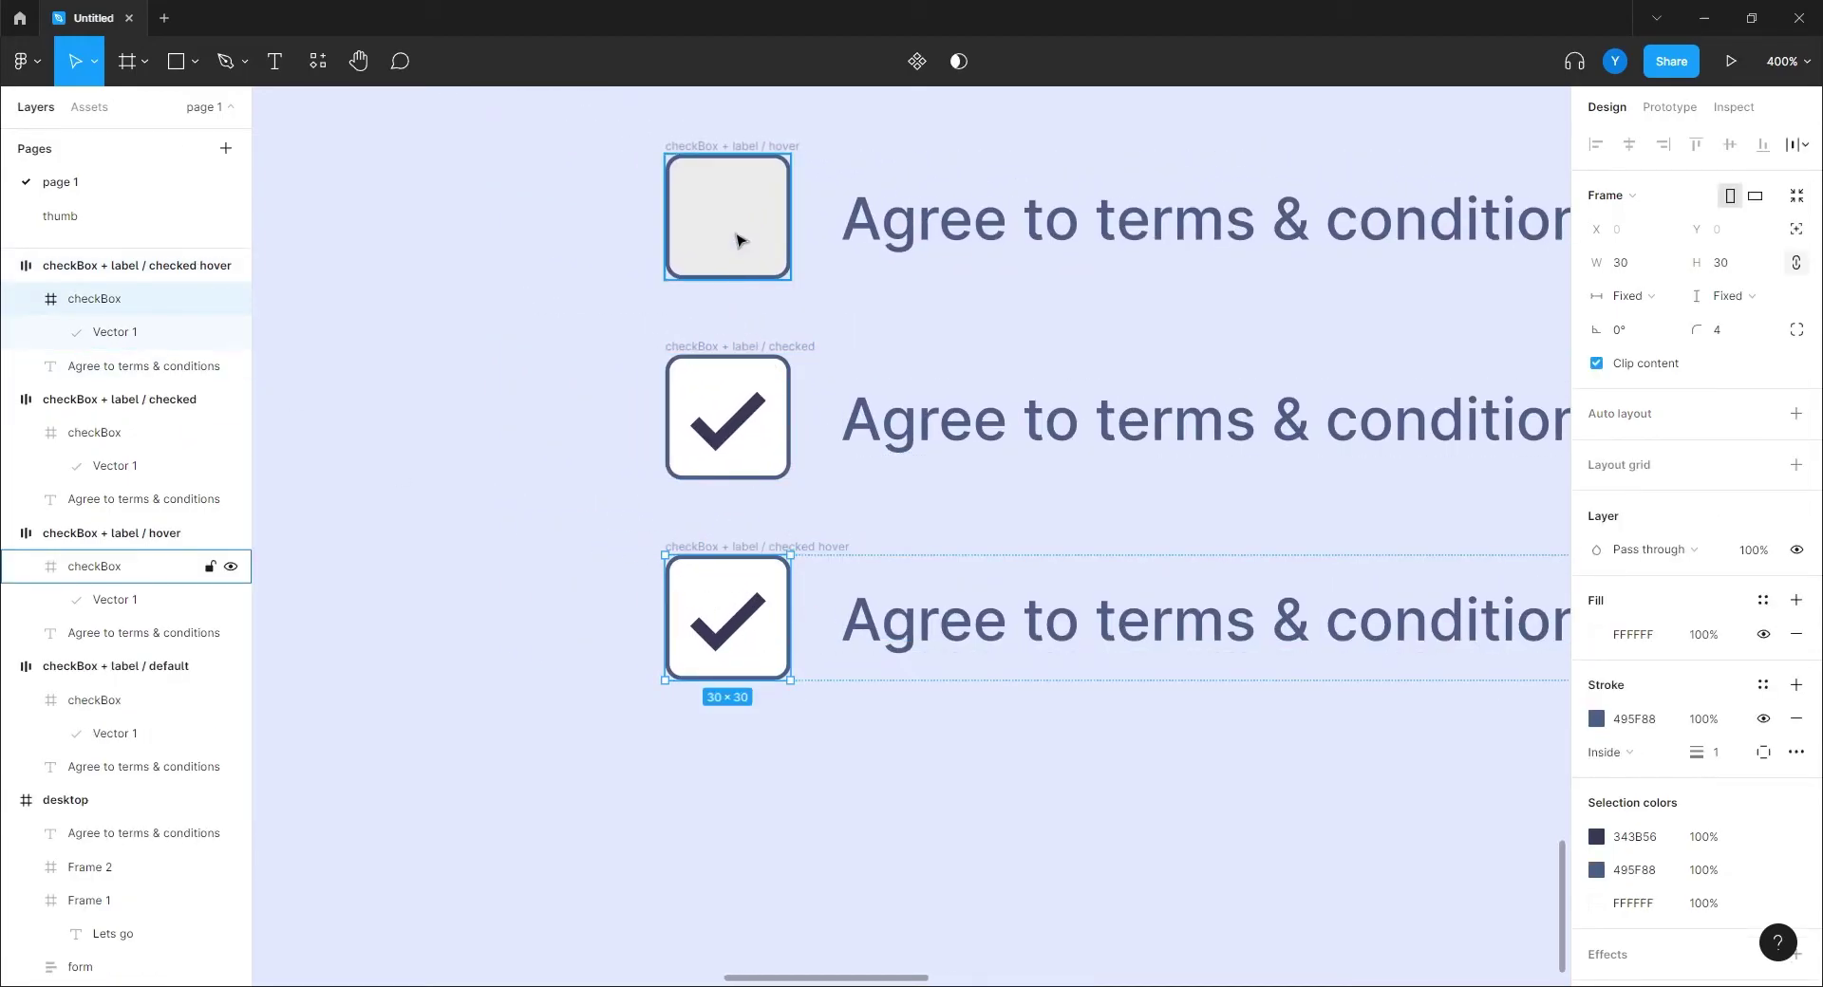
{"action": "left_click", "coordinate": [1595, 634]}
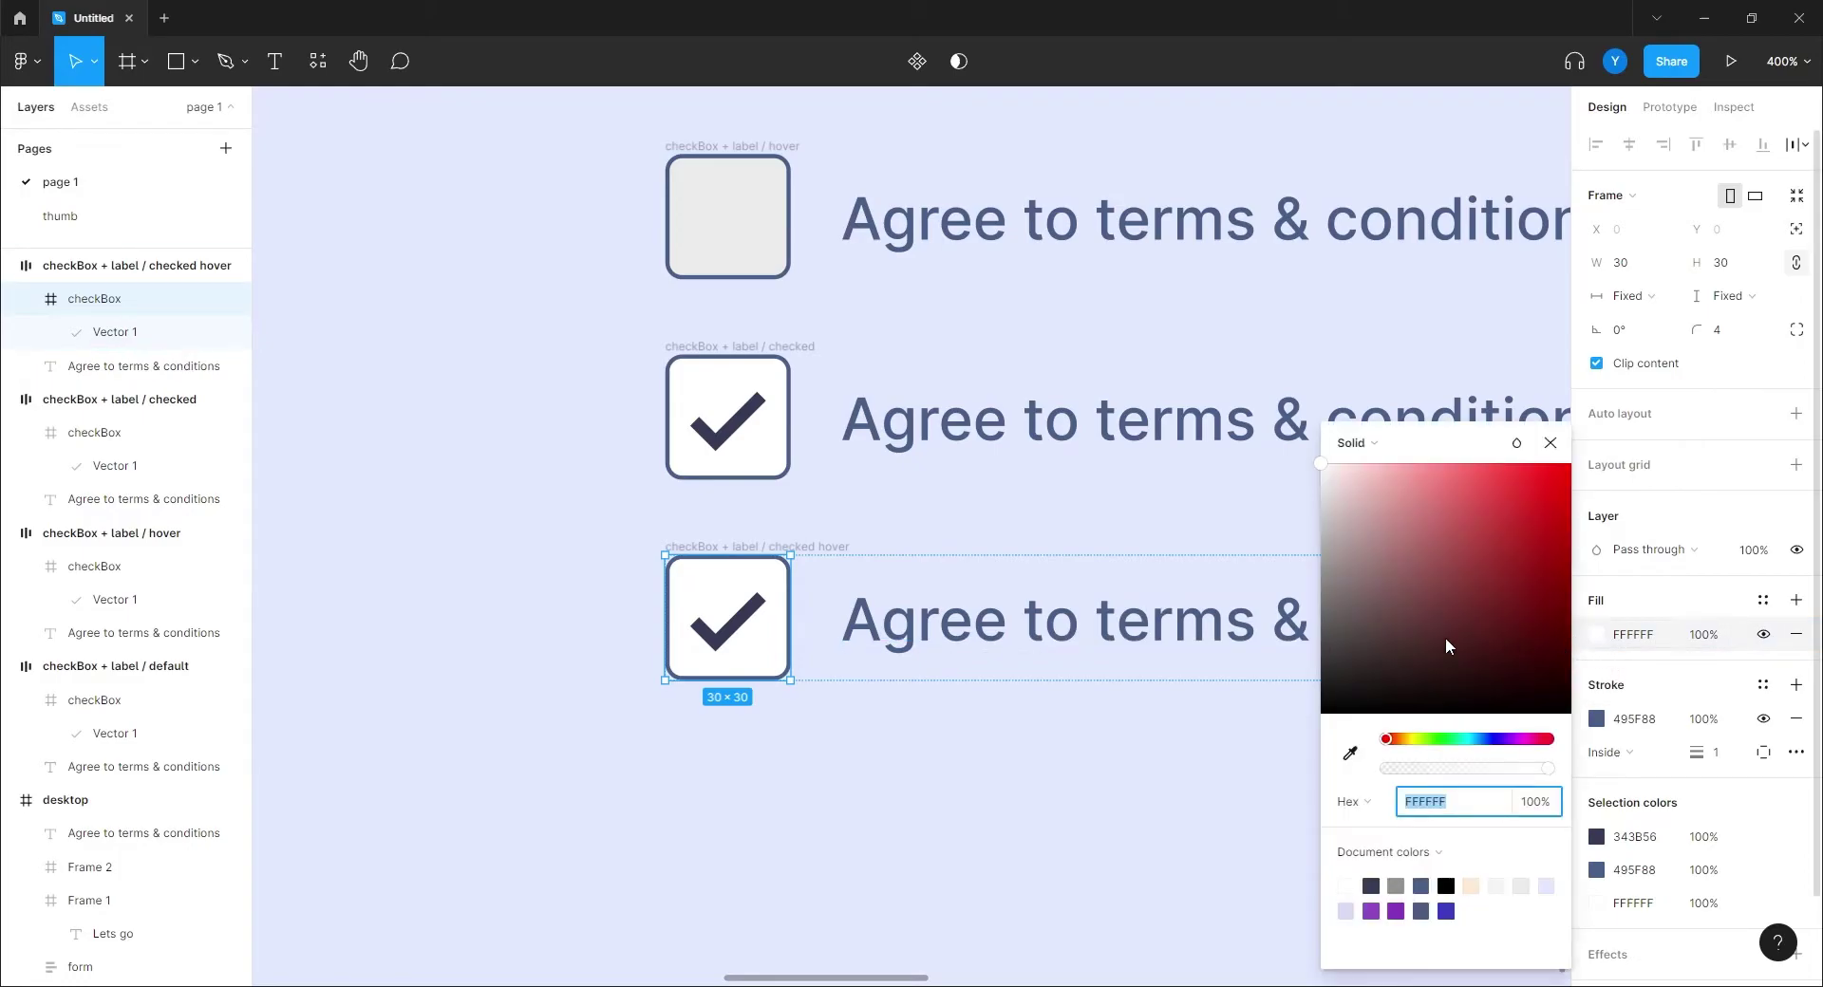
{"action": "left_click", "coordinate": [1349, 754]}
{"action": "left_click", "coordinate": [768, 198]}
{"action": "left_click", "coordinate": [592, 488]}
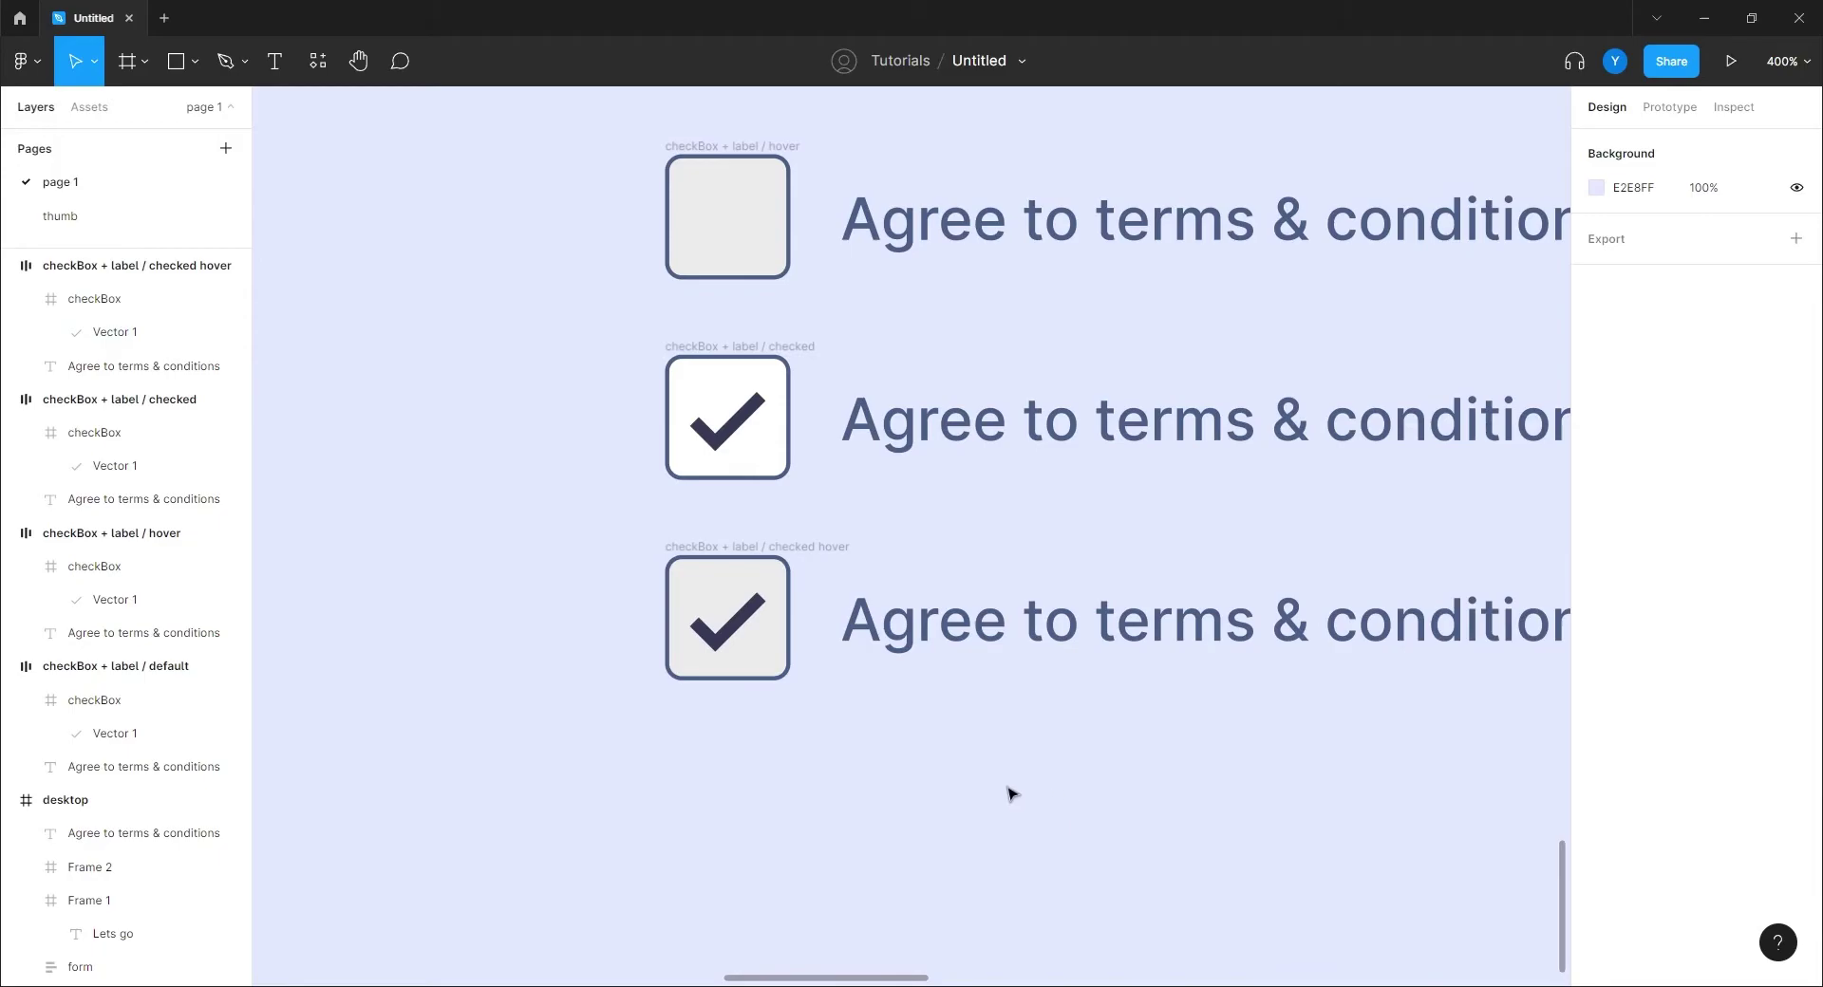
{"action": "scroll", "coordinate": [993, 761], "scroll_direction": "right", "scroll_amount": 2}
{"action": "key", "text": "minus"}
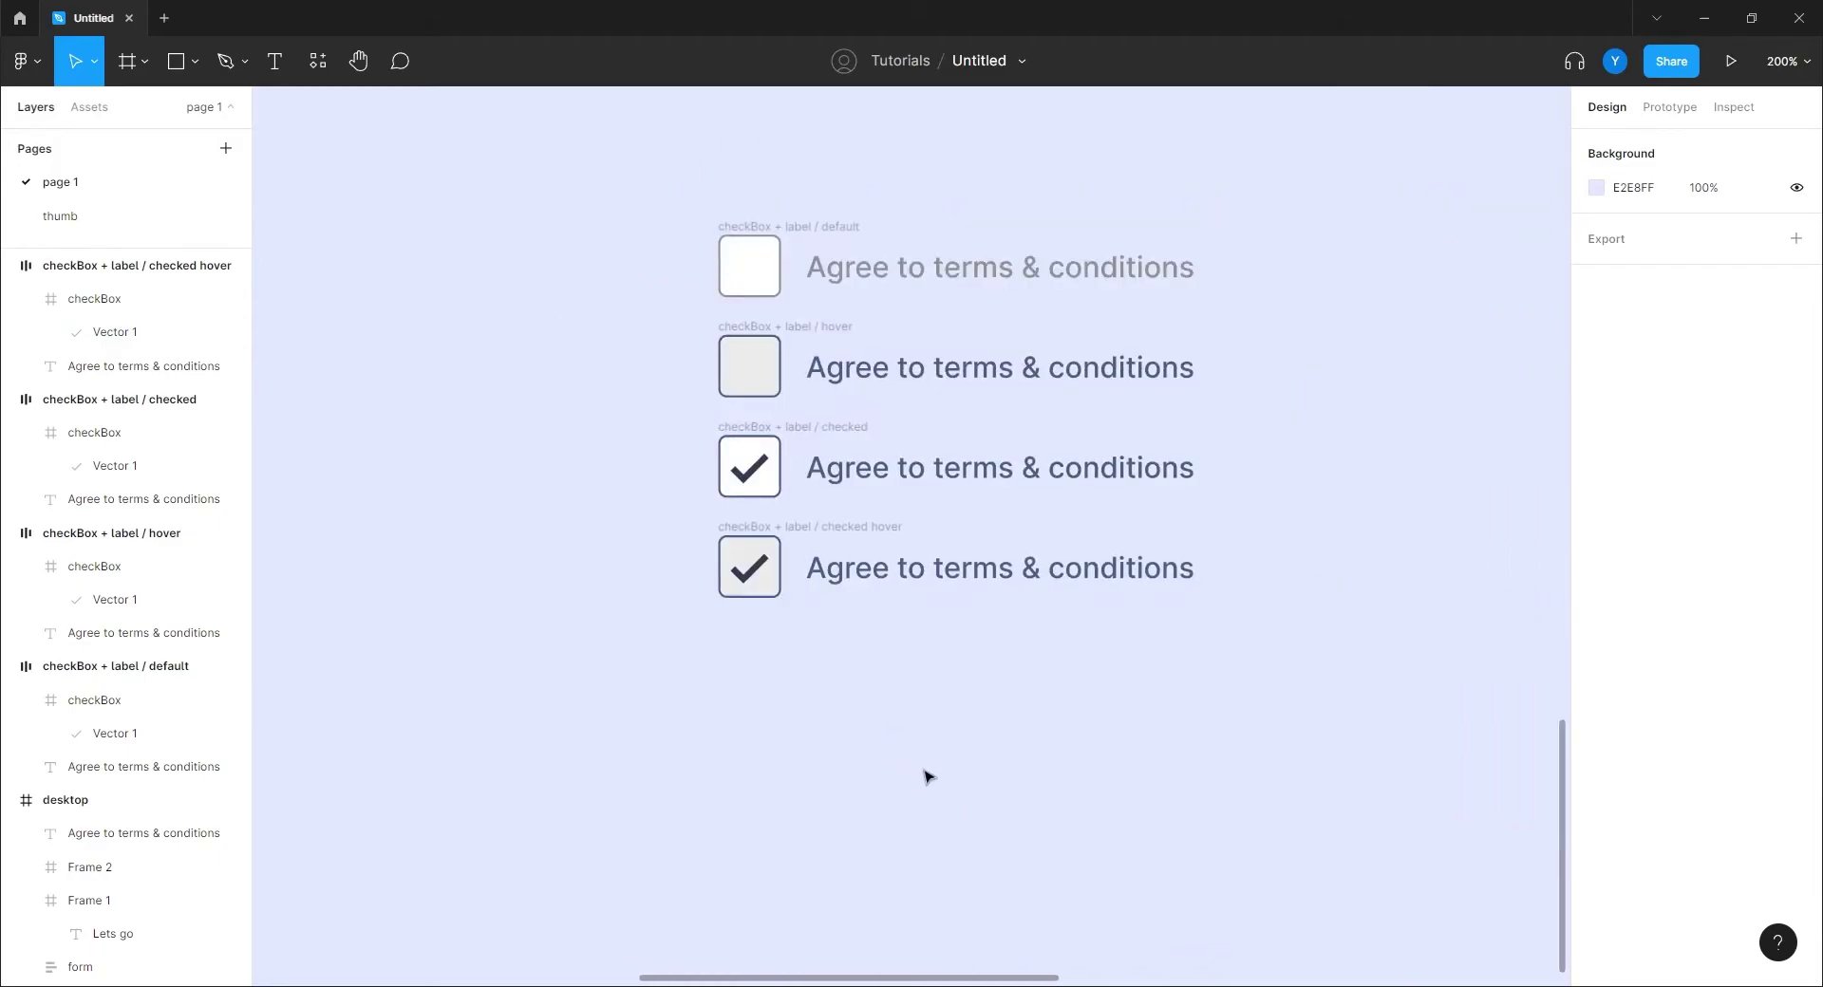
Step: Combine the four checkbox frames into one checkBox + label component set
{"action": "left_click_drag", "start_coordinate": [1287, 143], "coordinate": [496, 784]}
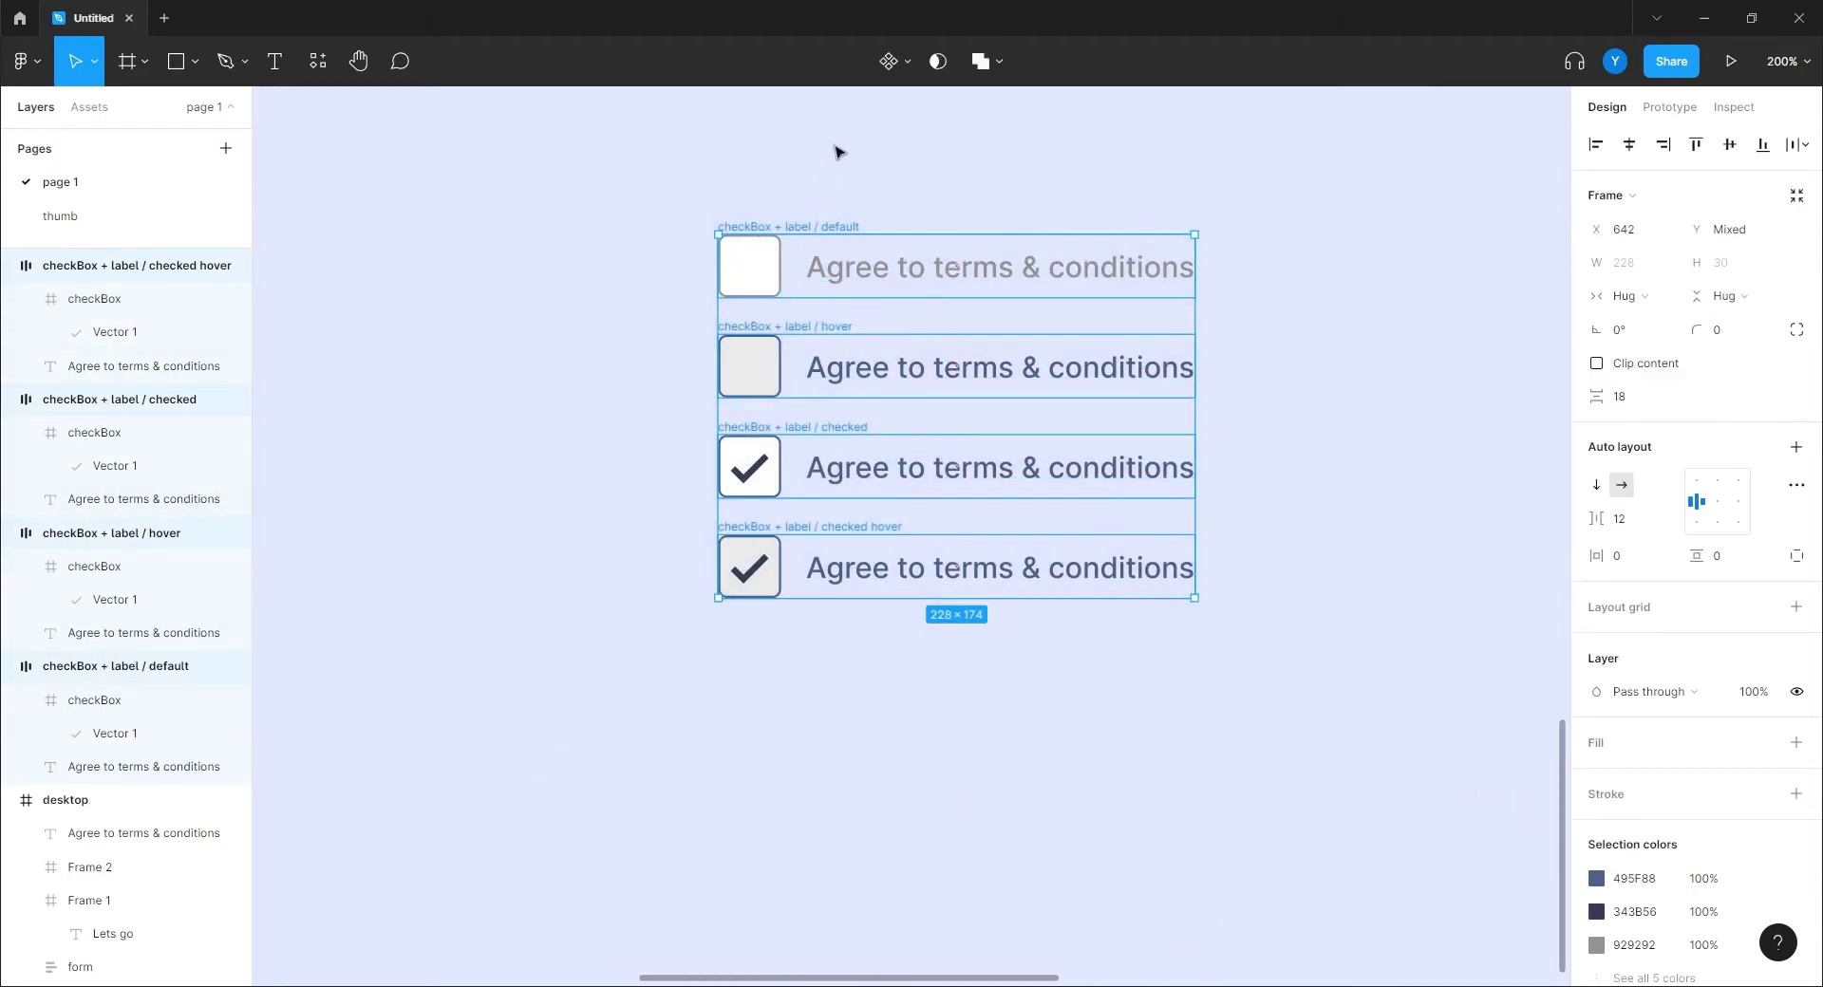
{"action": "left_click", "coordinate": [907, 62]}
{"action": "left_click", "coordinate": [888, 163]}
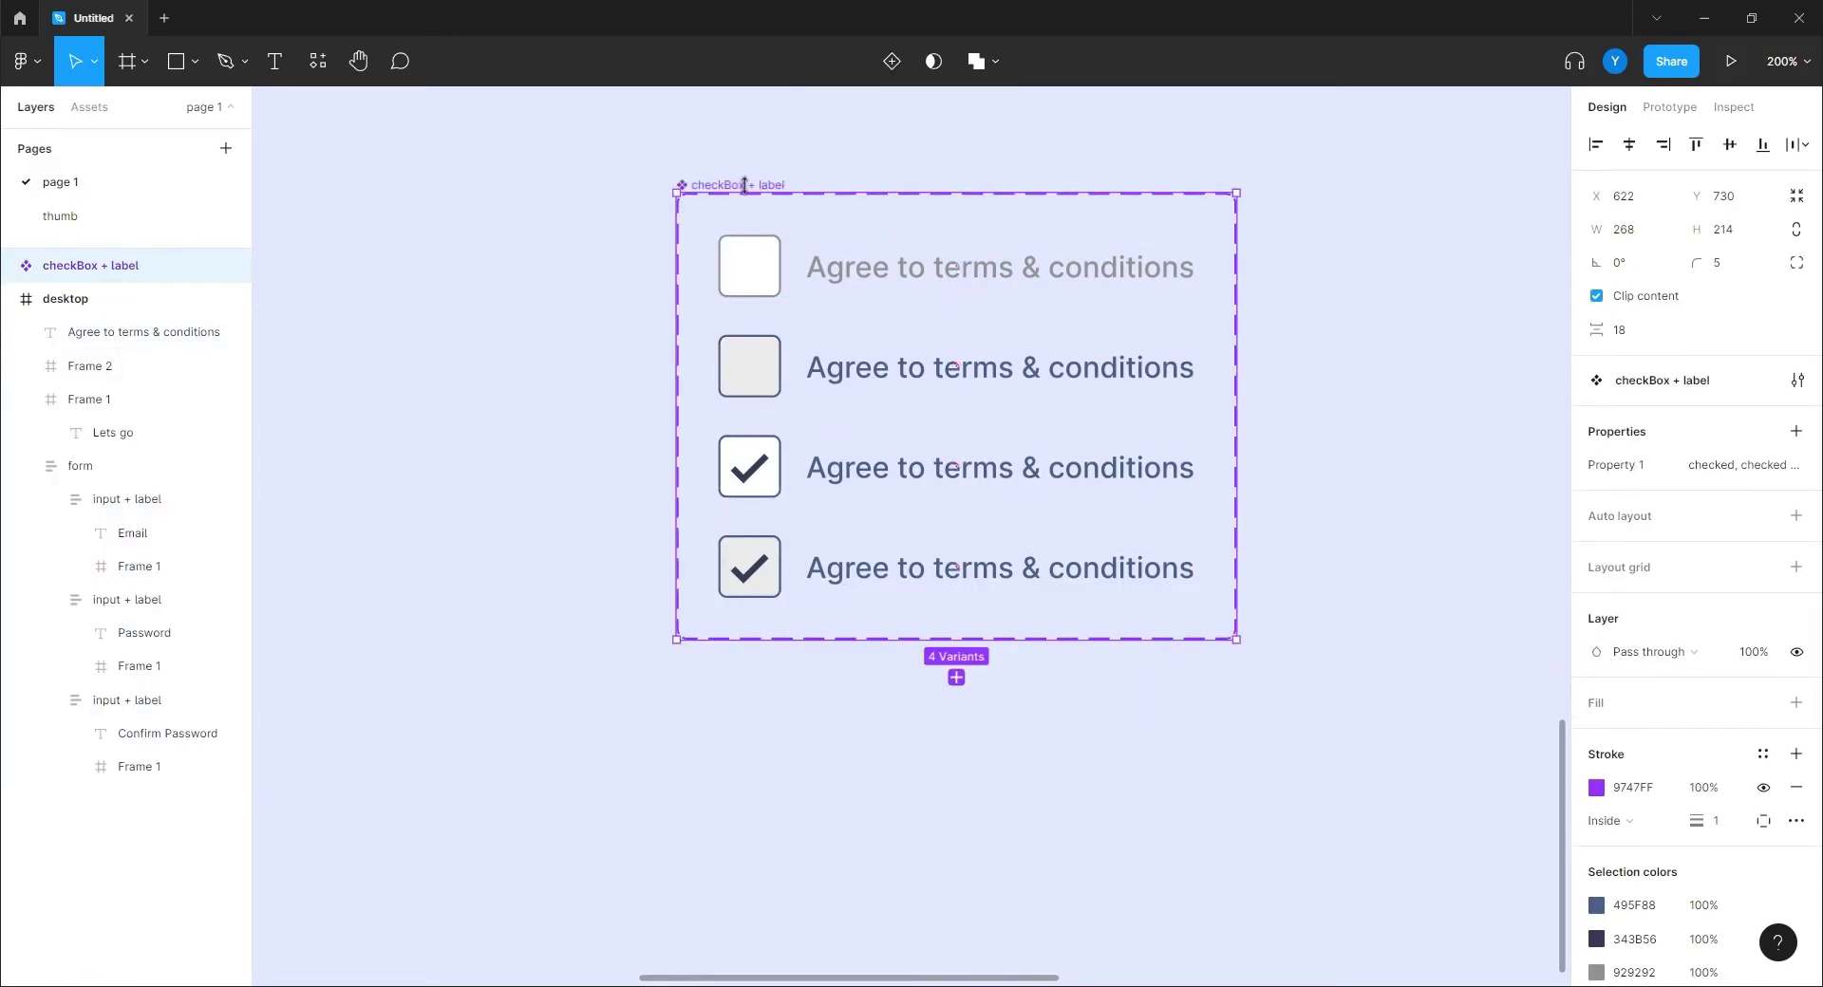
Step: Collapse the inner layers of the checked hover, checked, hover and default variants
{"action": "left_click", "coordinate": [10, 267]}
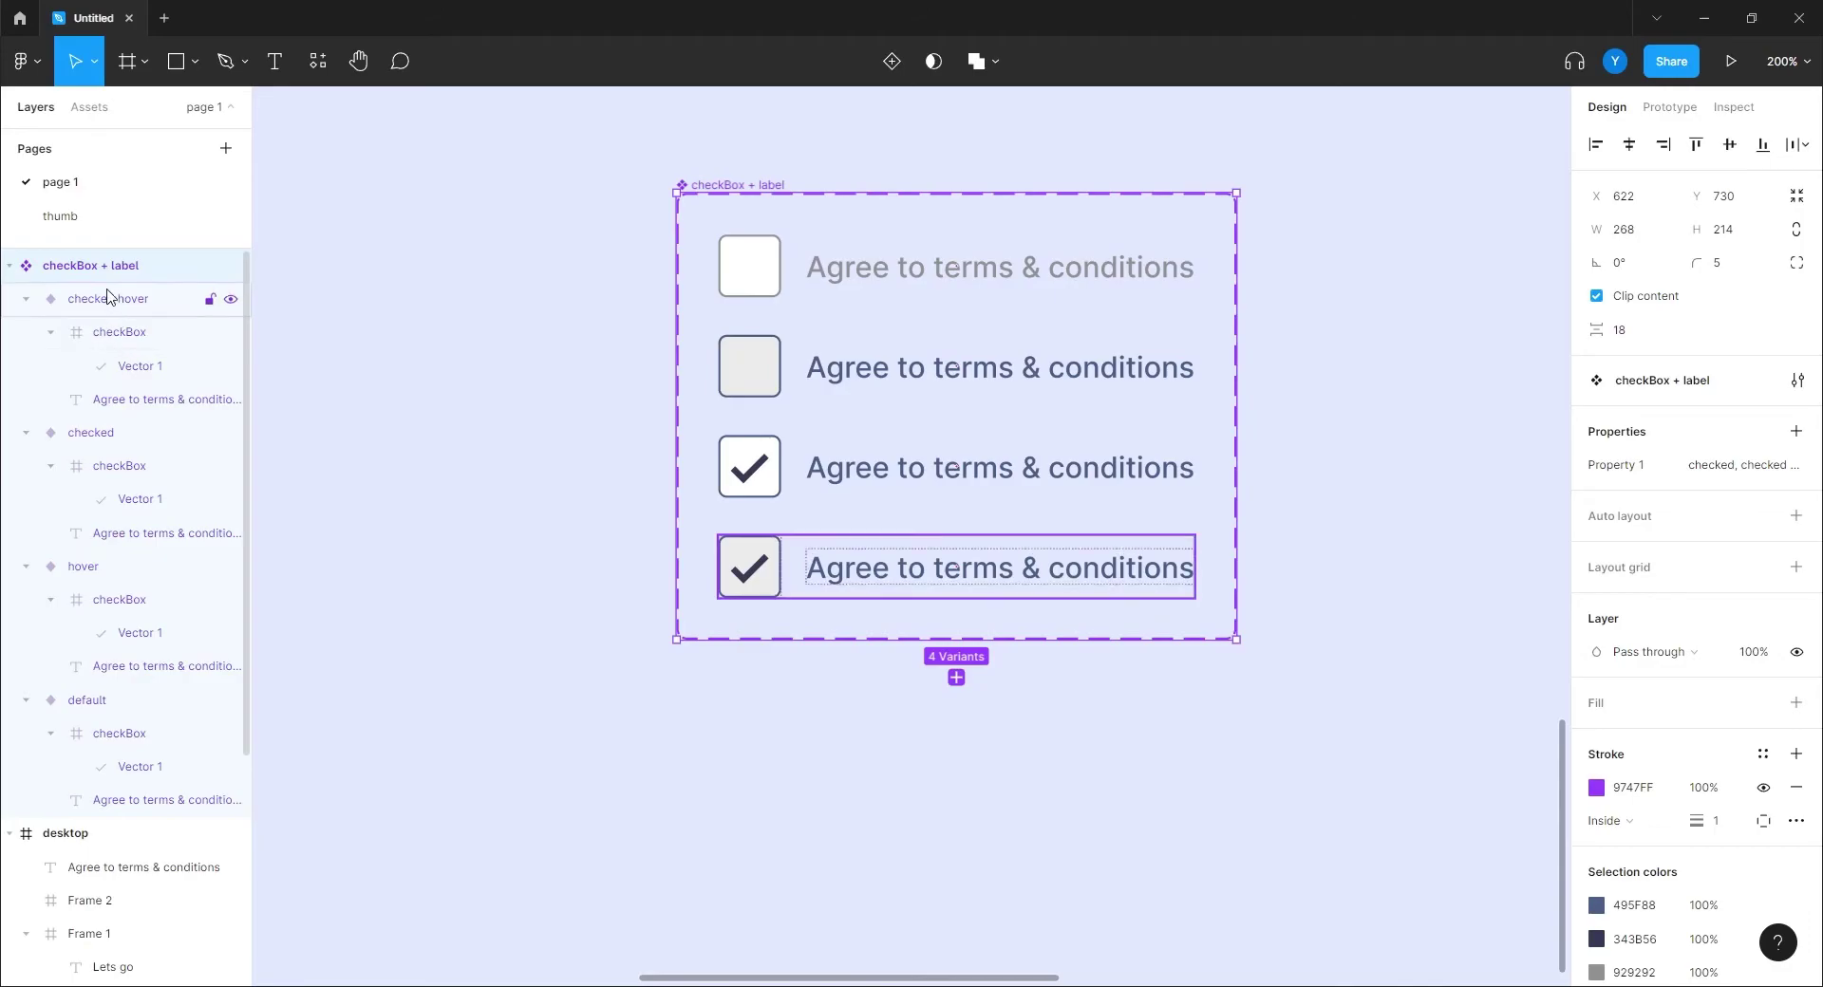
{"action": "left_click", "coordinate": [51, 332]}
{"action": "left_click", "coordinate": [26, 300]}
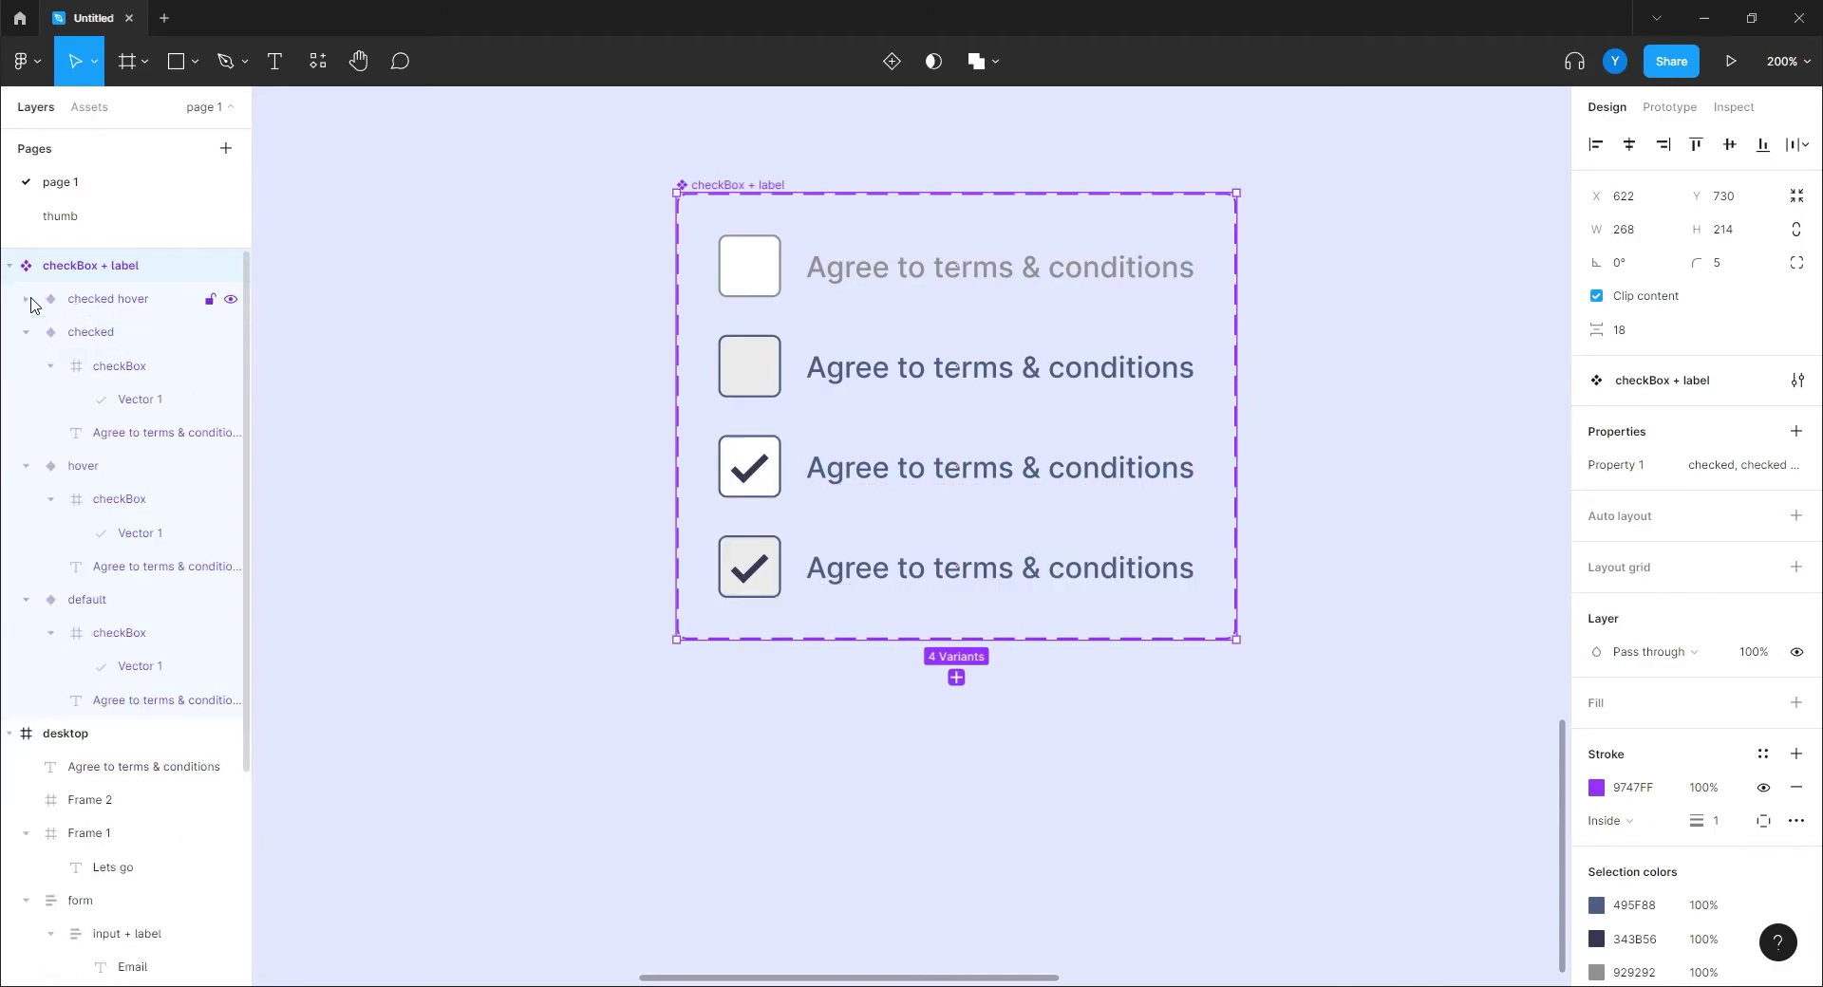
{"action": "left_click", "coordinate": [25, 333]}
{"action": "left_click", "coordinate": [26, 365]}
{"action": "left_click", "coordinate": [25, 402]}
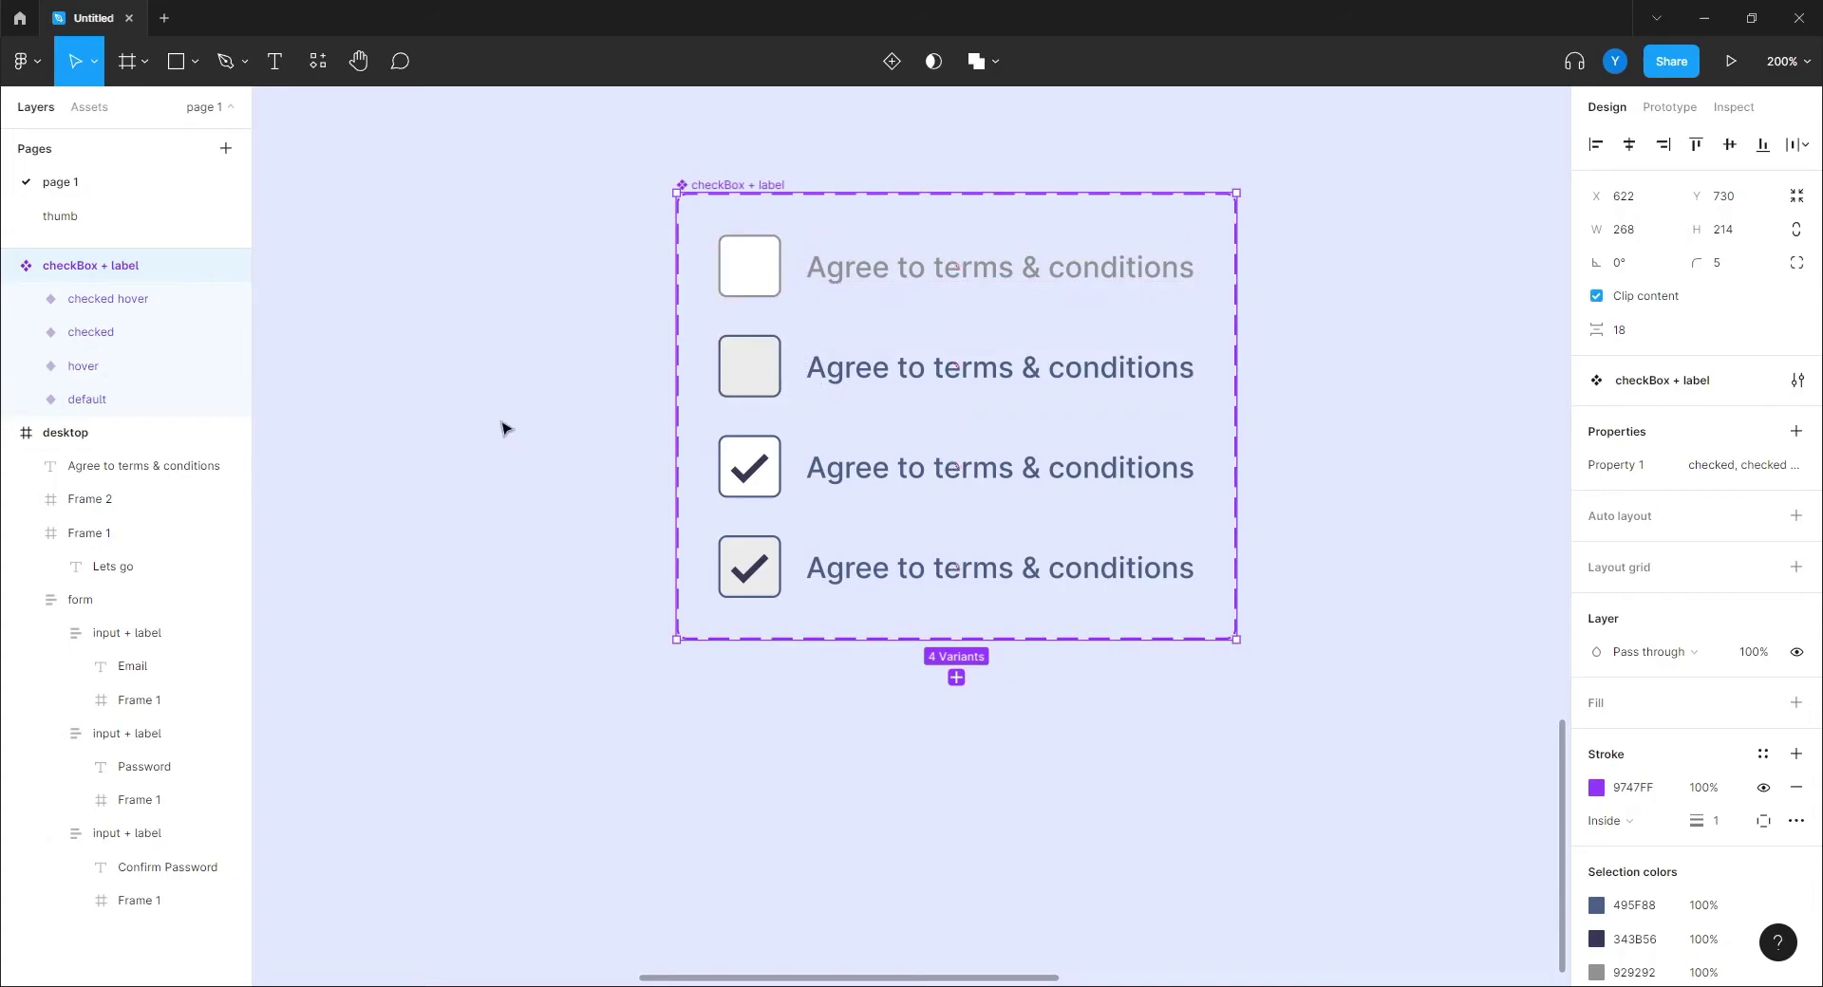
Step: Select the default checkBox + label variant with its Prototype settings showing
{"action": "left_click", "coordinate": [518, 375]}
{"action": "left_click_drag", "start_coordinate": [518, 375], "coordinate": [443, 477]}
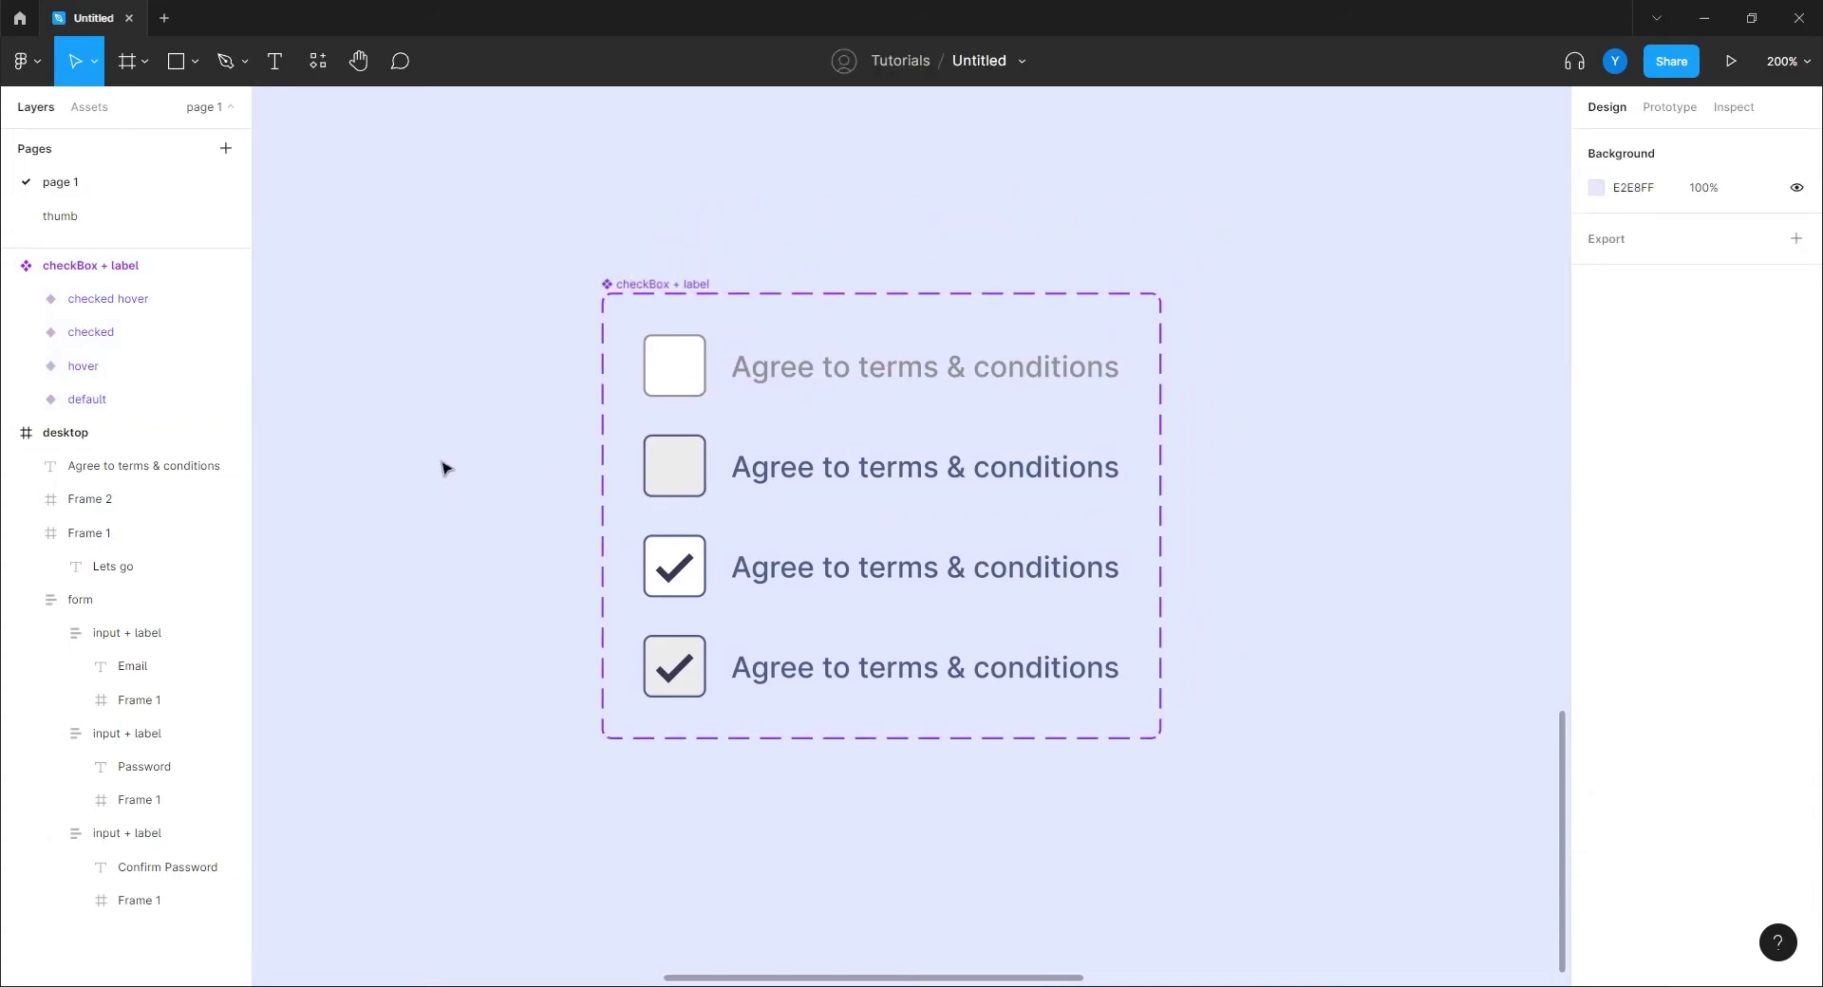
{"action": "left_click", "coordinate": [839, 380]}
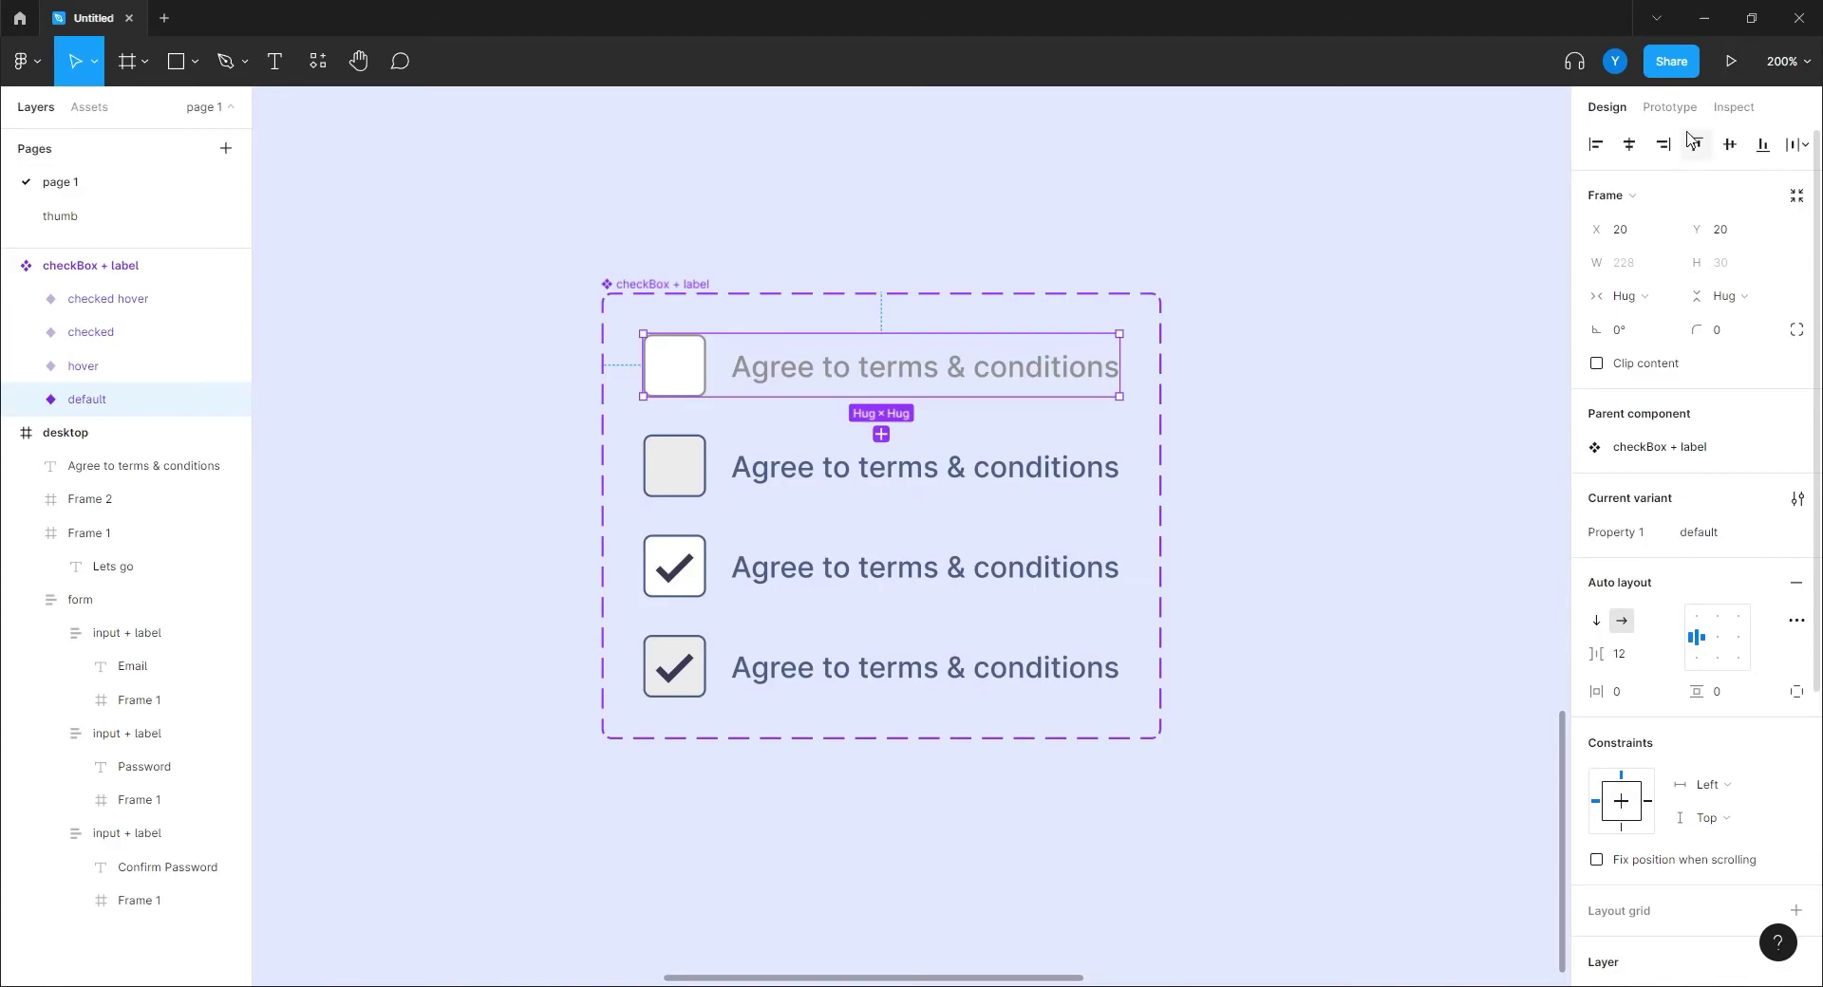
{"action": "left_click", "coordinate": [1670, 107]}
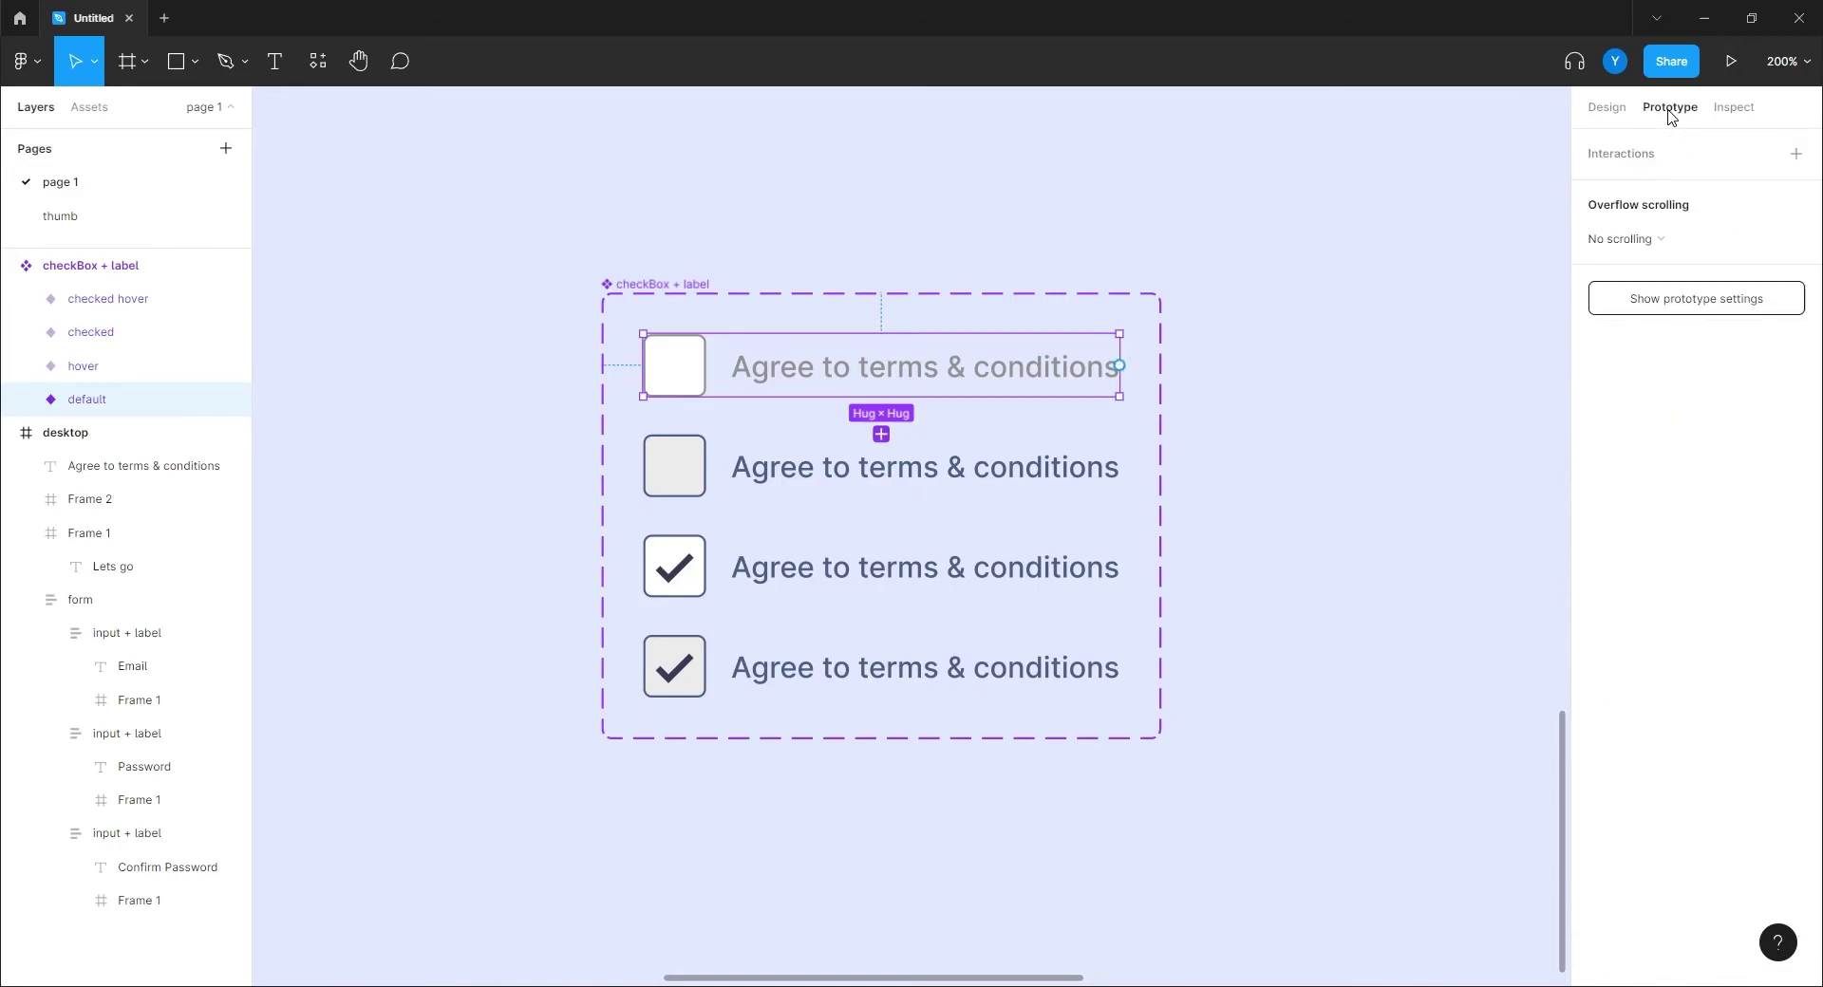
{"action": "double_click", "coordinate": [670, 373]}
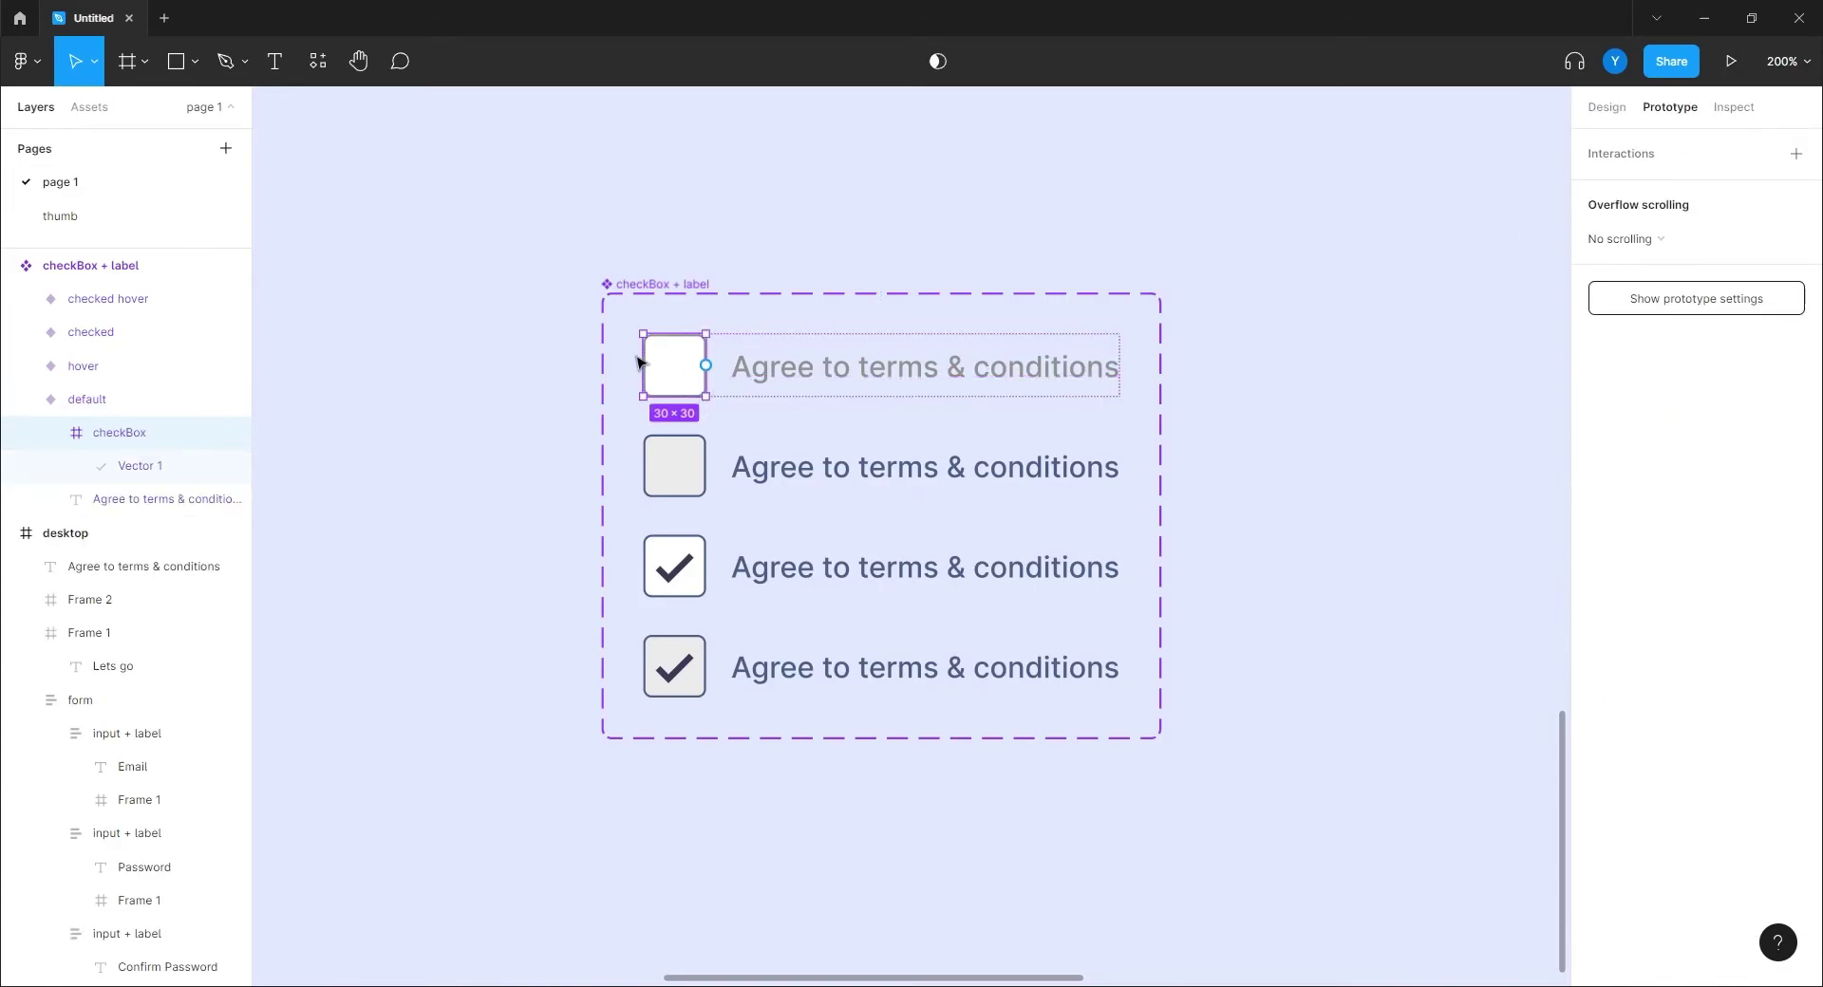
{"action": "left_click", "coordinate": [479, 356]}
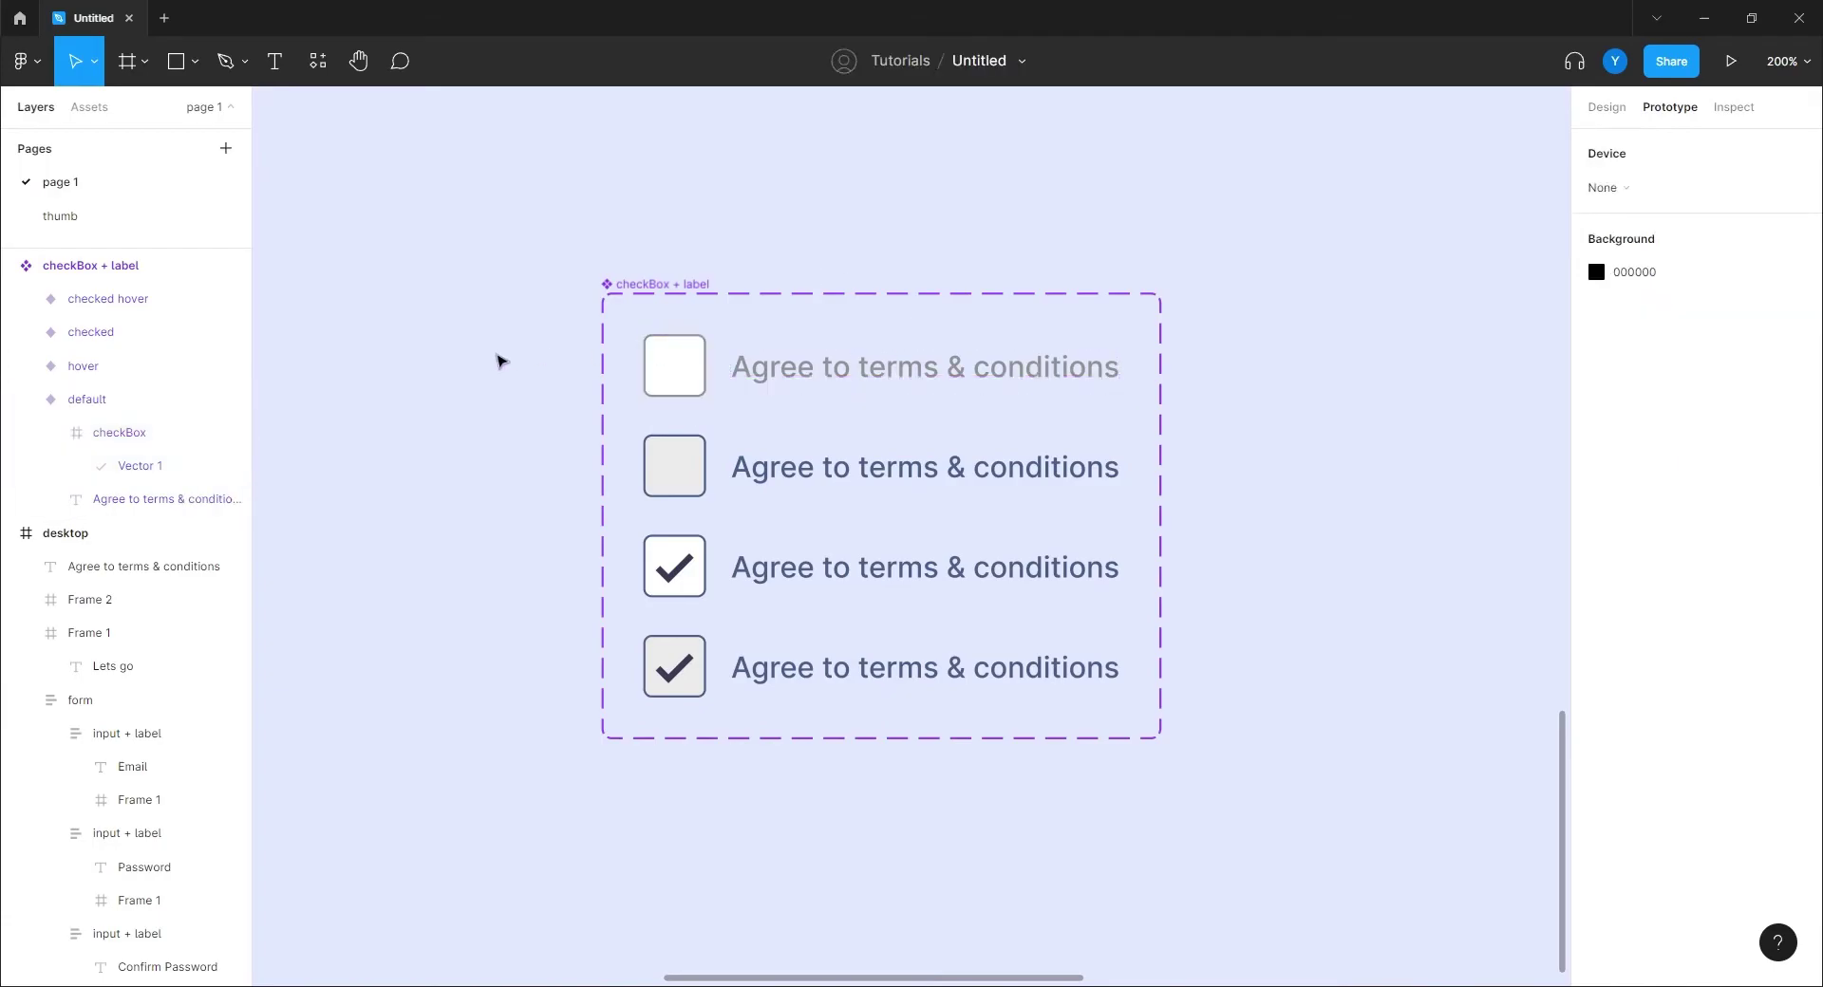
{"action": "left_click", "coordinate": [936, 389]}
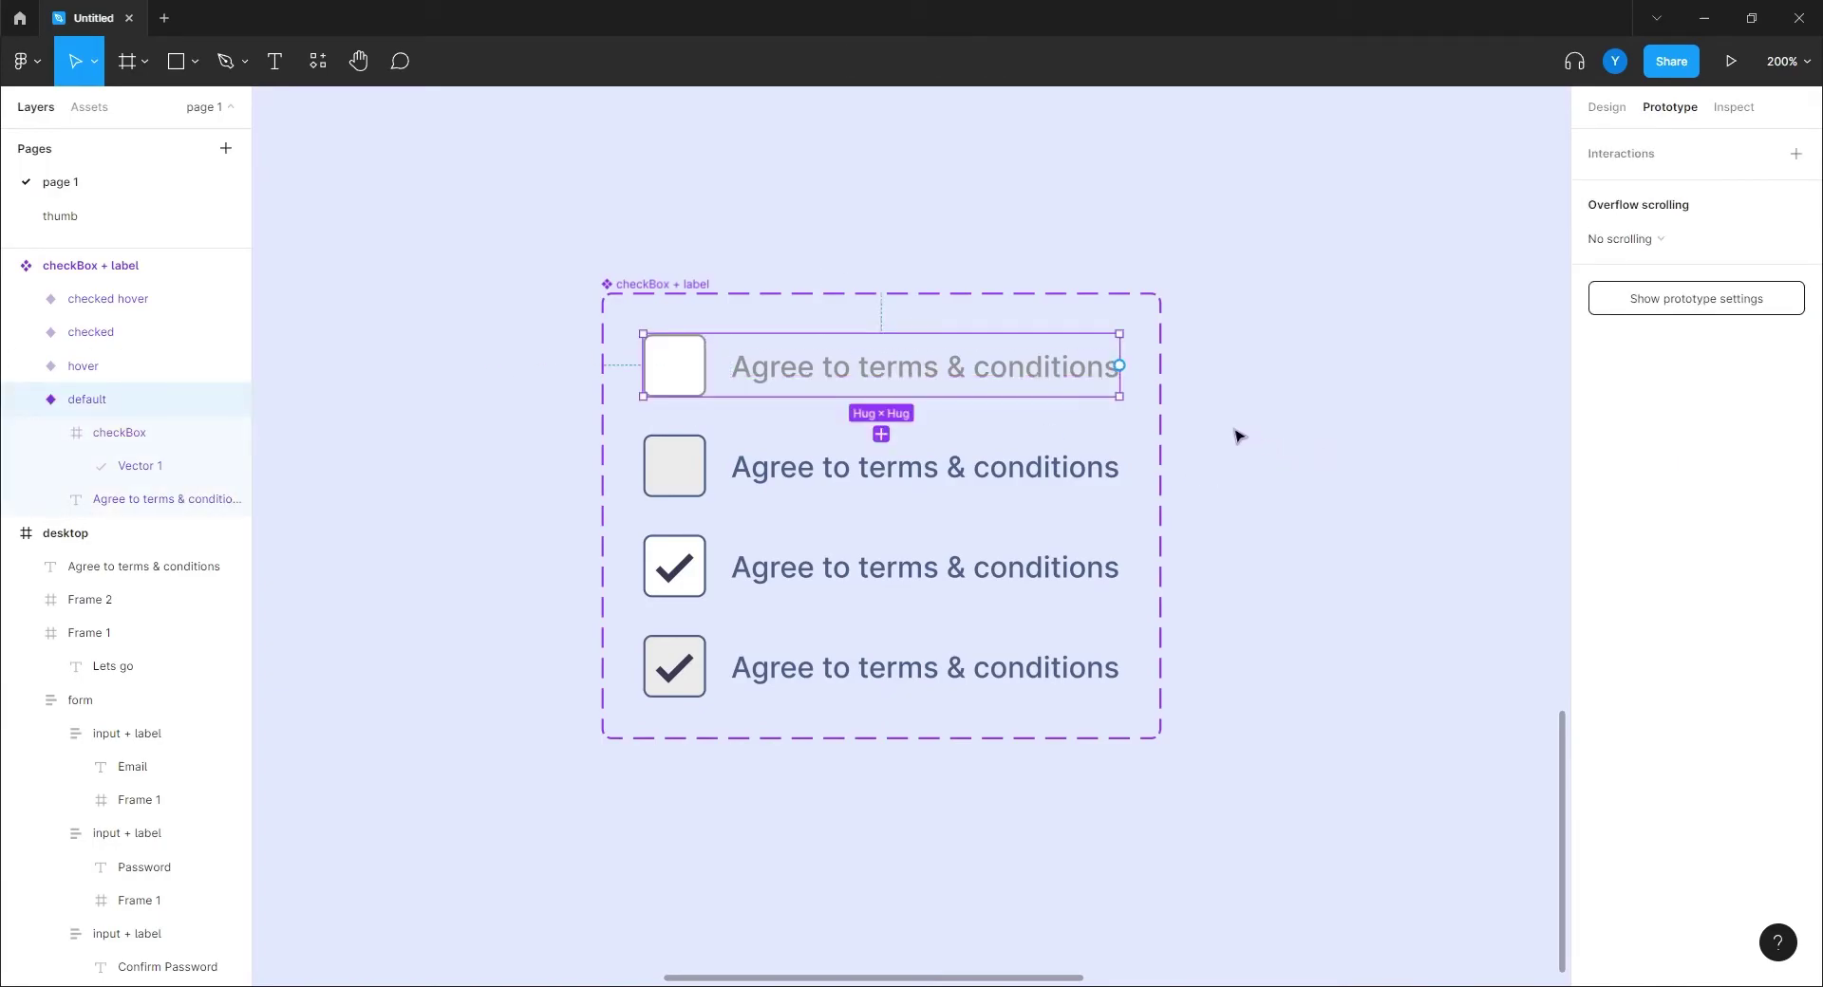
Step: Link the default variant to the hover variant While hovering, using a 200ms Dissolve transition
{"action": "left_click_drag", "start_coordinate": [1120, 364], "coordinate": [812, 467]}
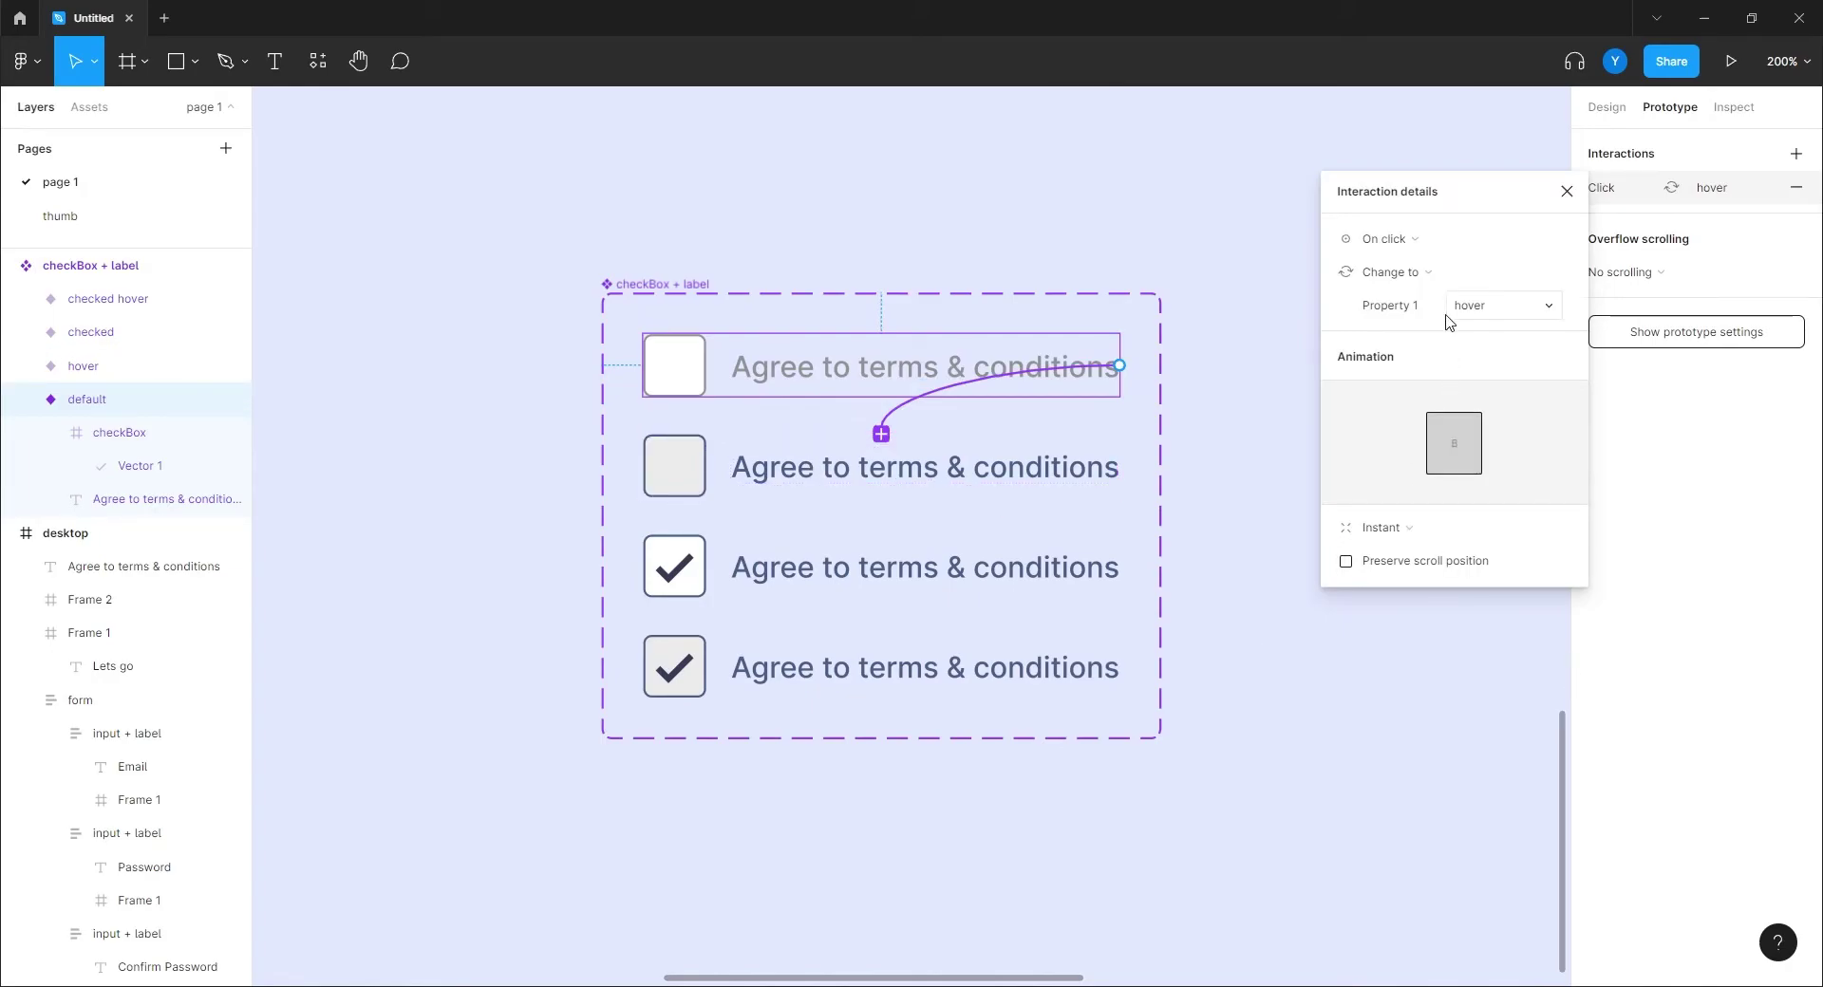
{"action": "left_click", "coordinate": [1409, 244]}
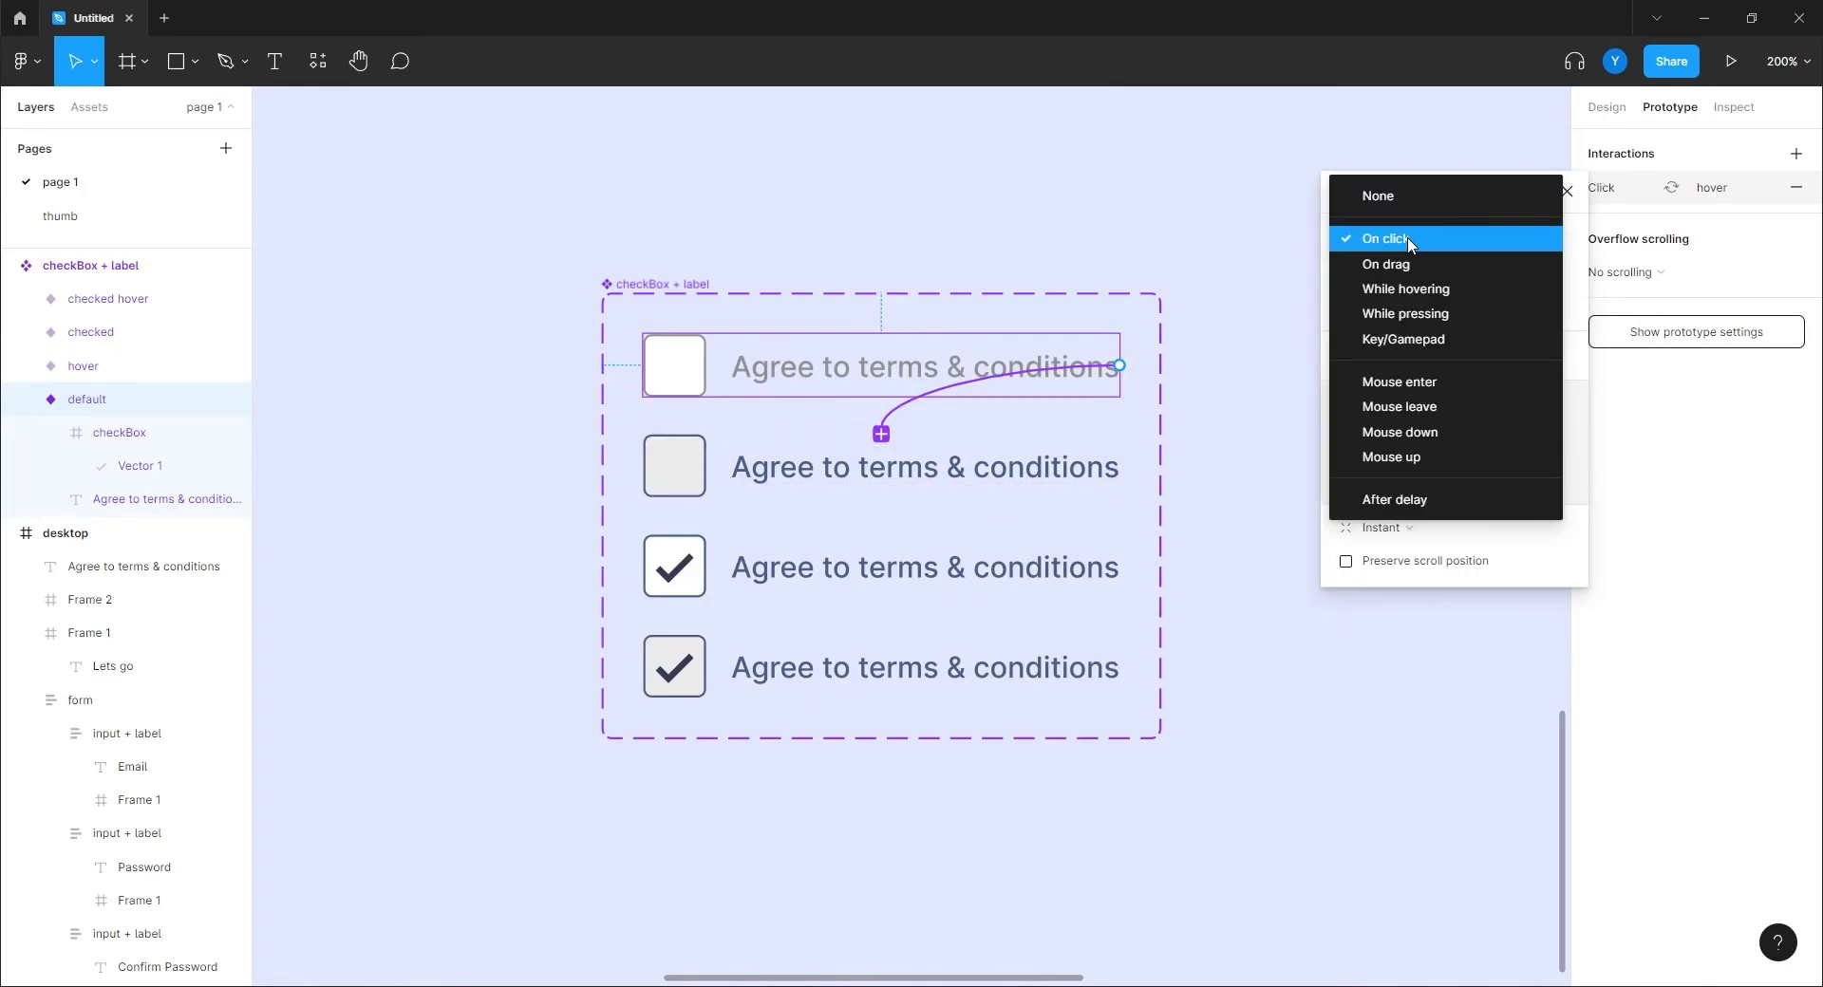
{"action": "left_click", "coordinate": [1406, 289]}
{"action": "left_click", "coordinate": [1386, 528]}
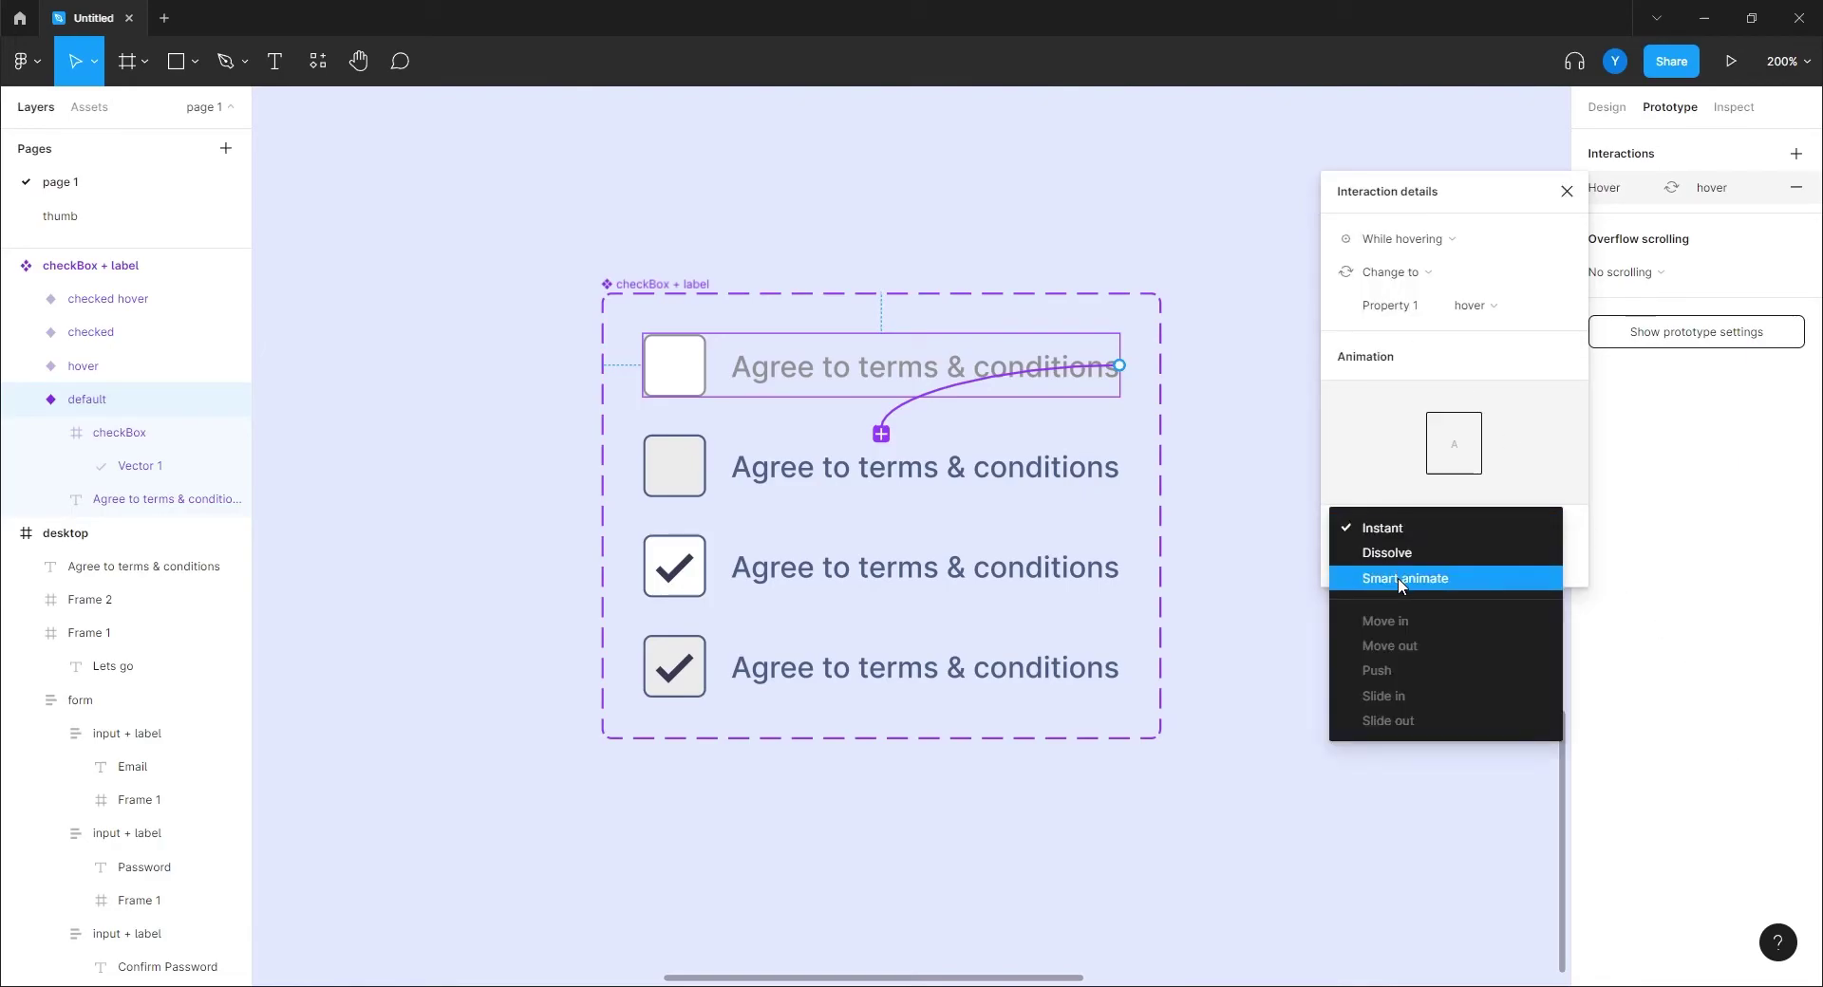
{"action": "left_click", "coordinate": [1389, 552]}
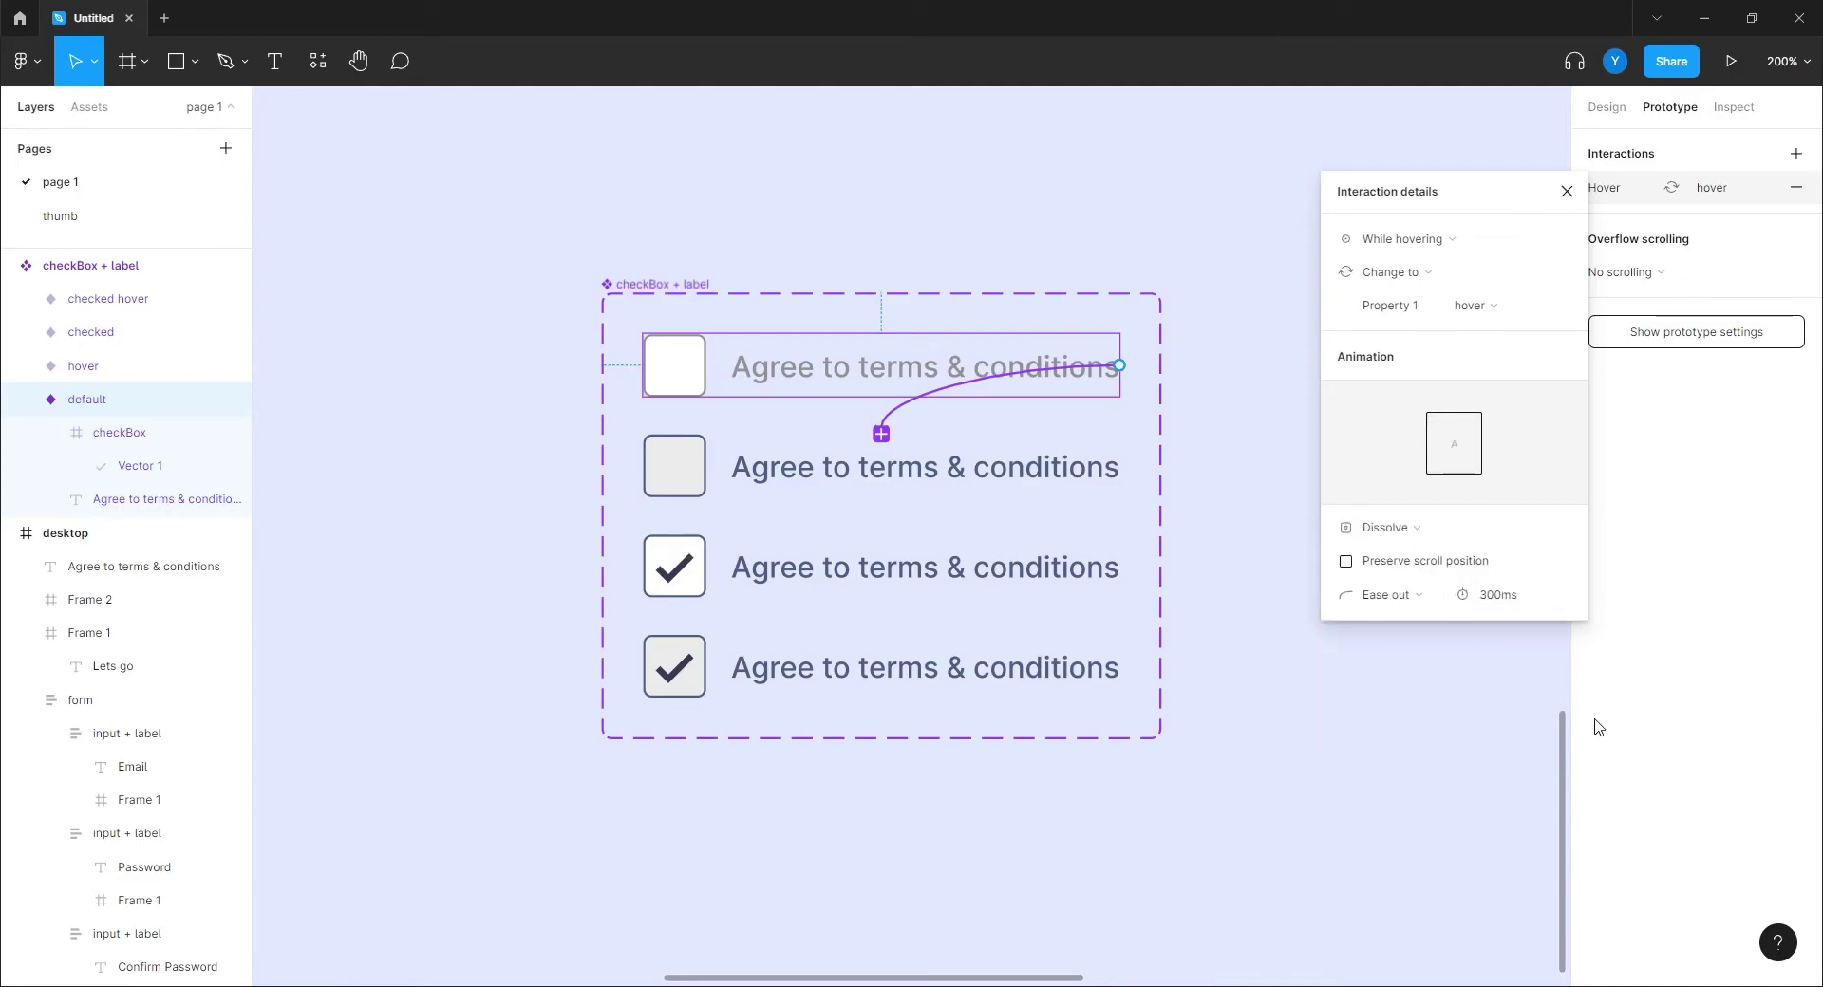
{"action": "left_click", "coordinate": [1508, 595]}
{"action": "type", "text": "200"}
{"action": "key", "text": "Return"}
Step: Connect hover to checked on click, and checked to checked hover While hovering
{"action": "left_click", "coordinate": [793, 479]}
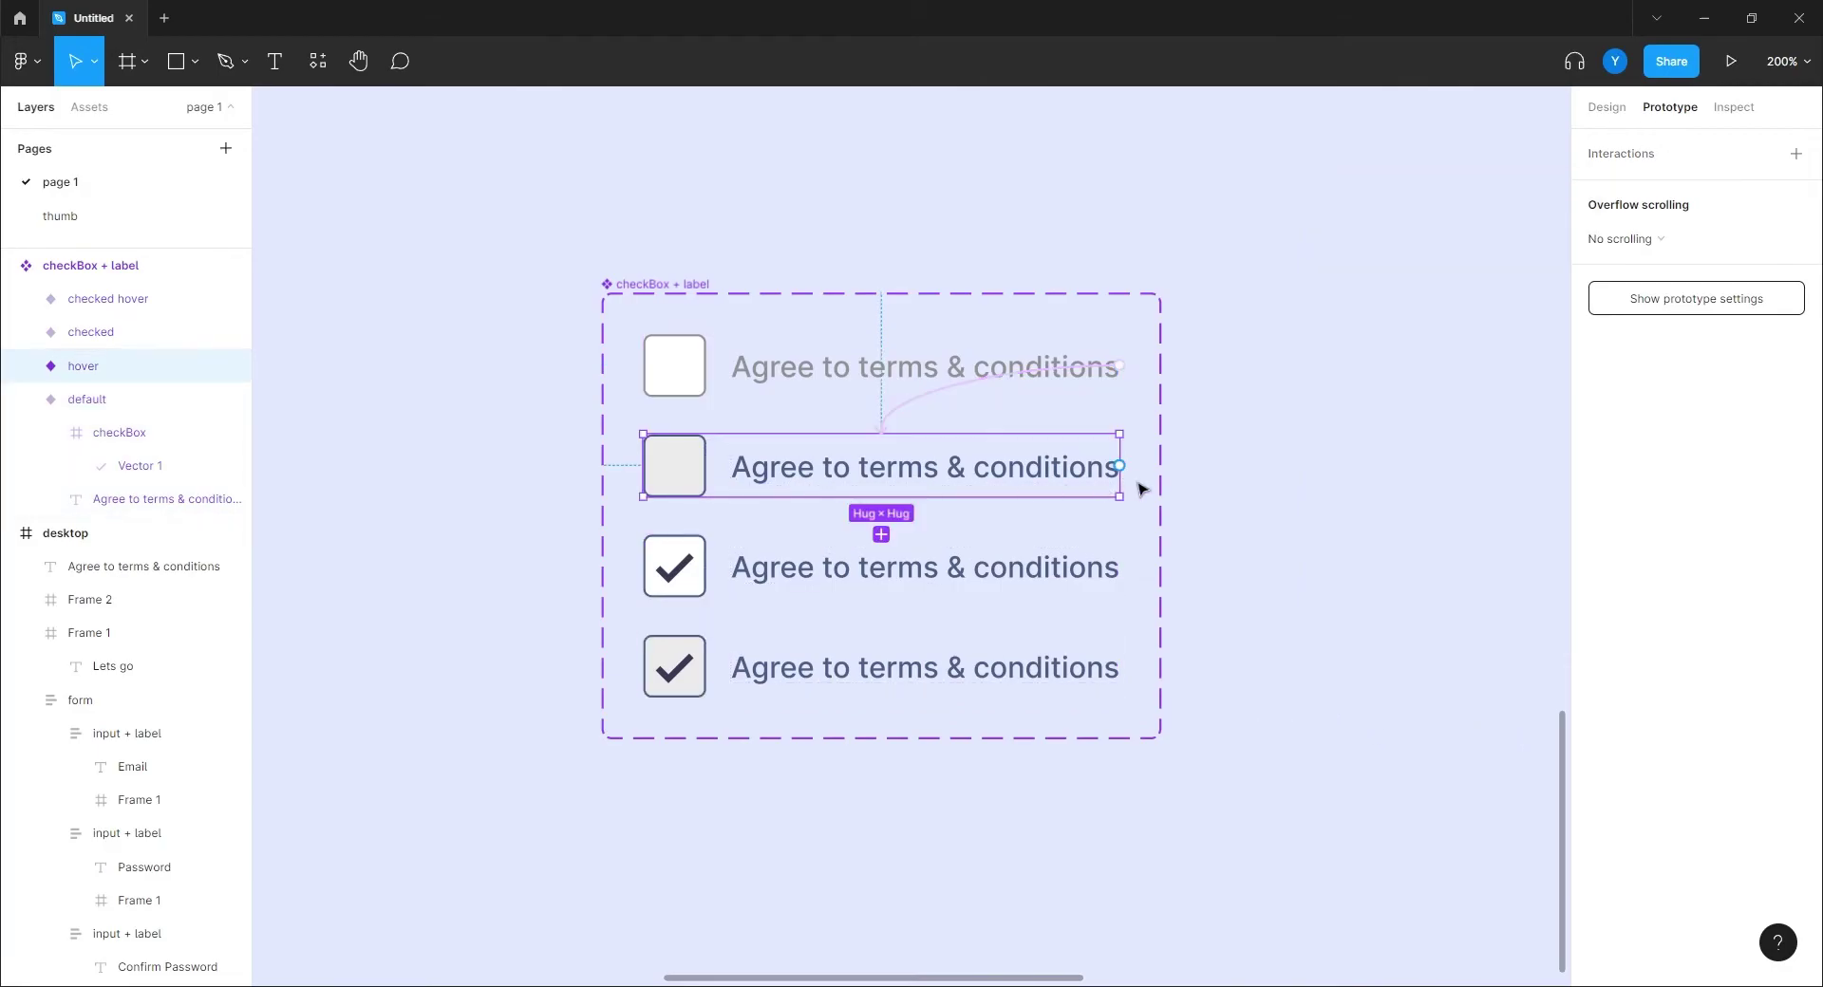
{"action": "left_click_drag", "start_coordinate": [1120, 465], "coordinate": [836, 574]}
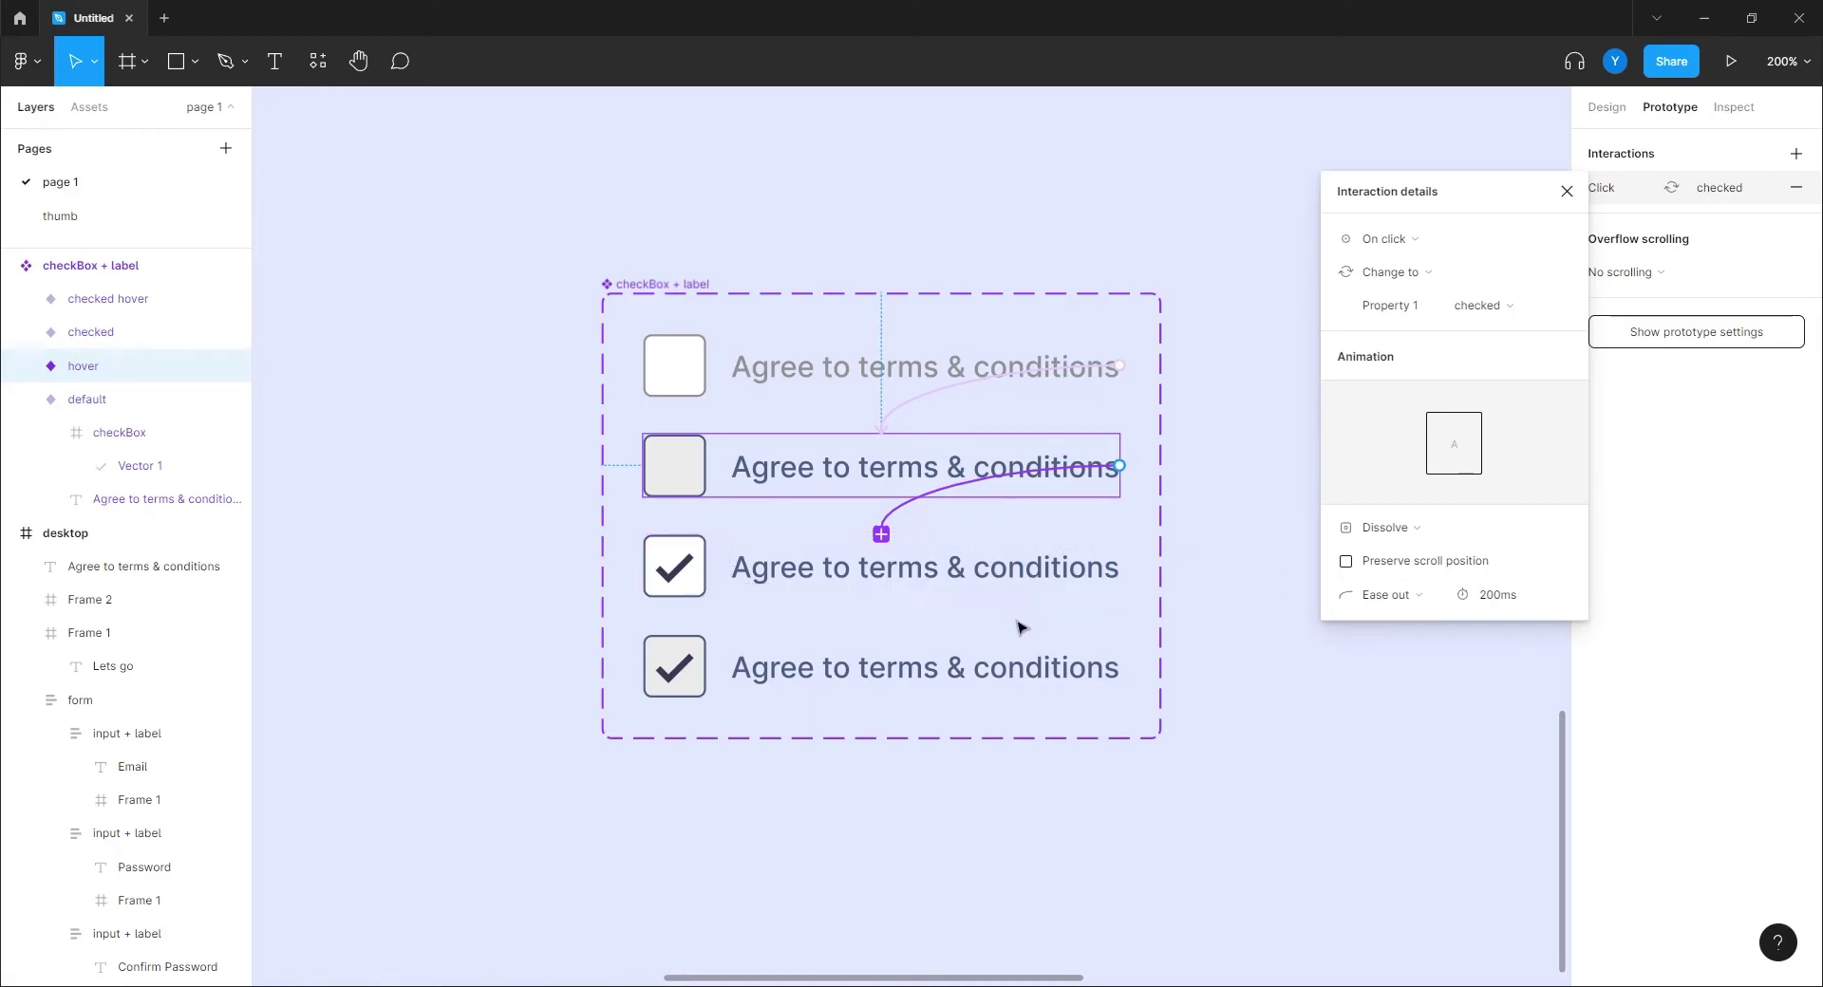
{"action": "left_click", "coordinate": [949, 574]}
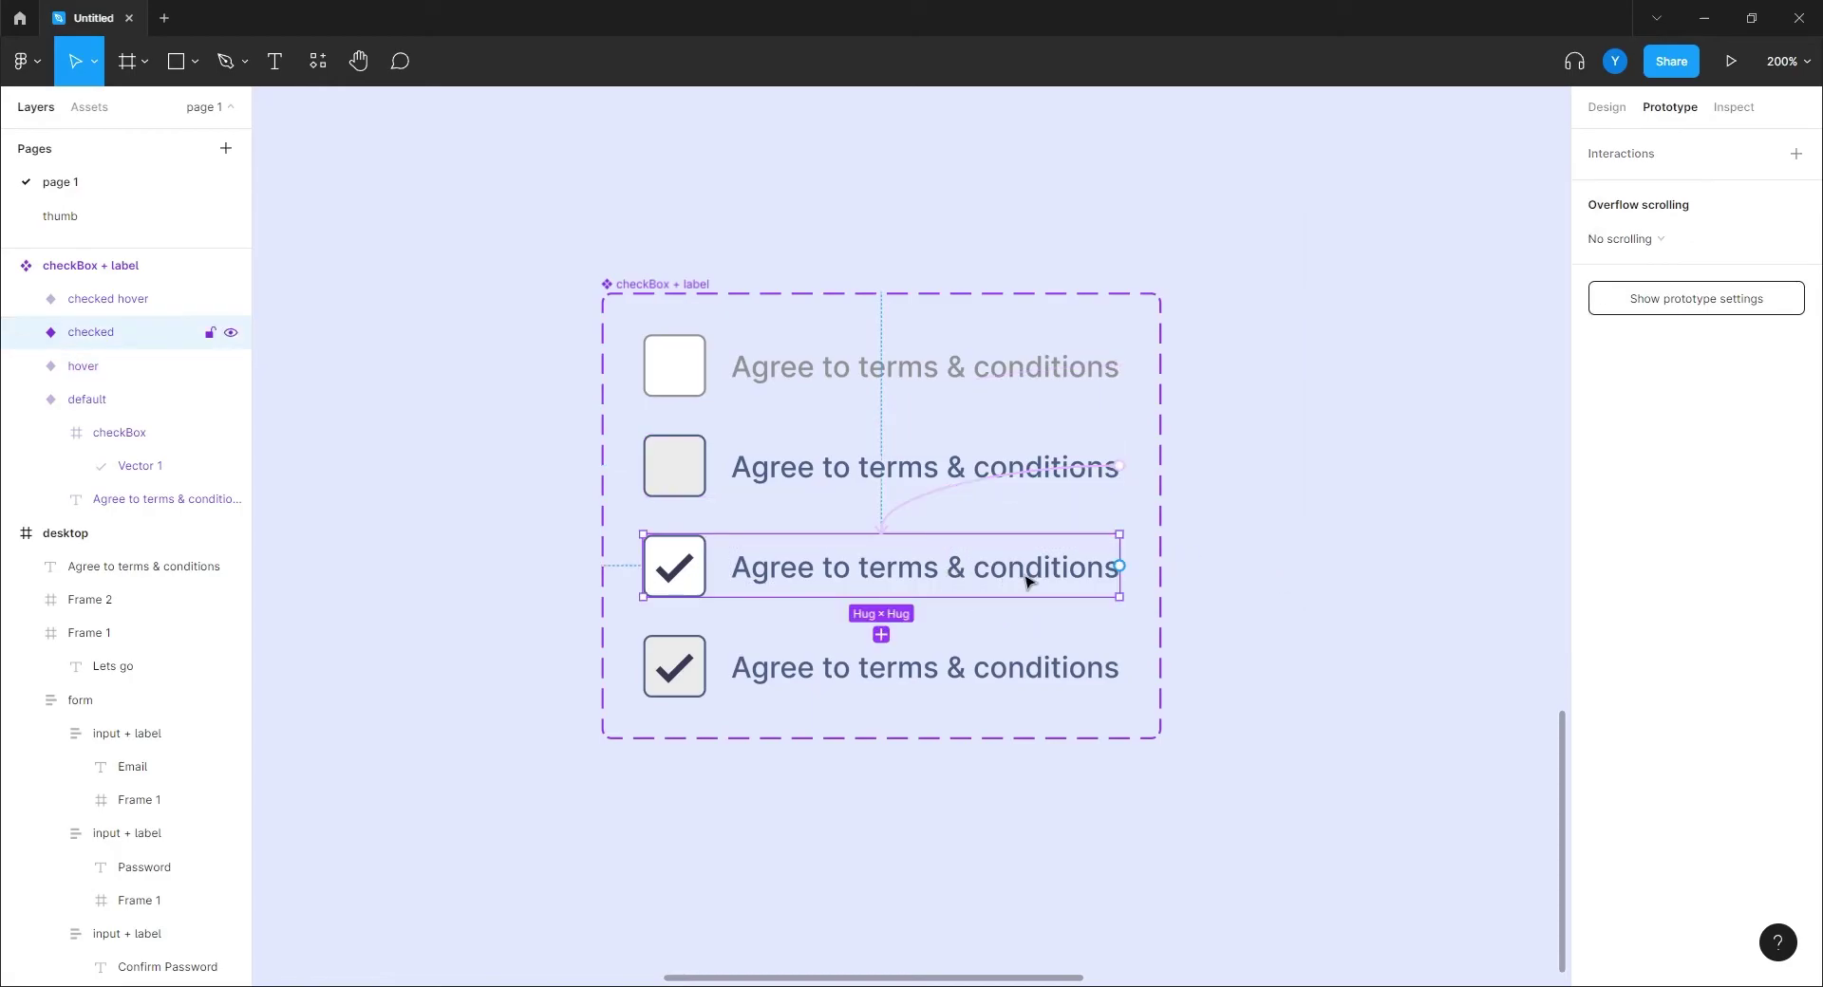
{"action": "left_click_drag", "start_coordinate": [1119, 566], "coordinate": [864, 677]}
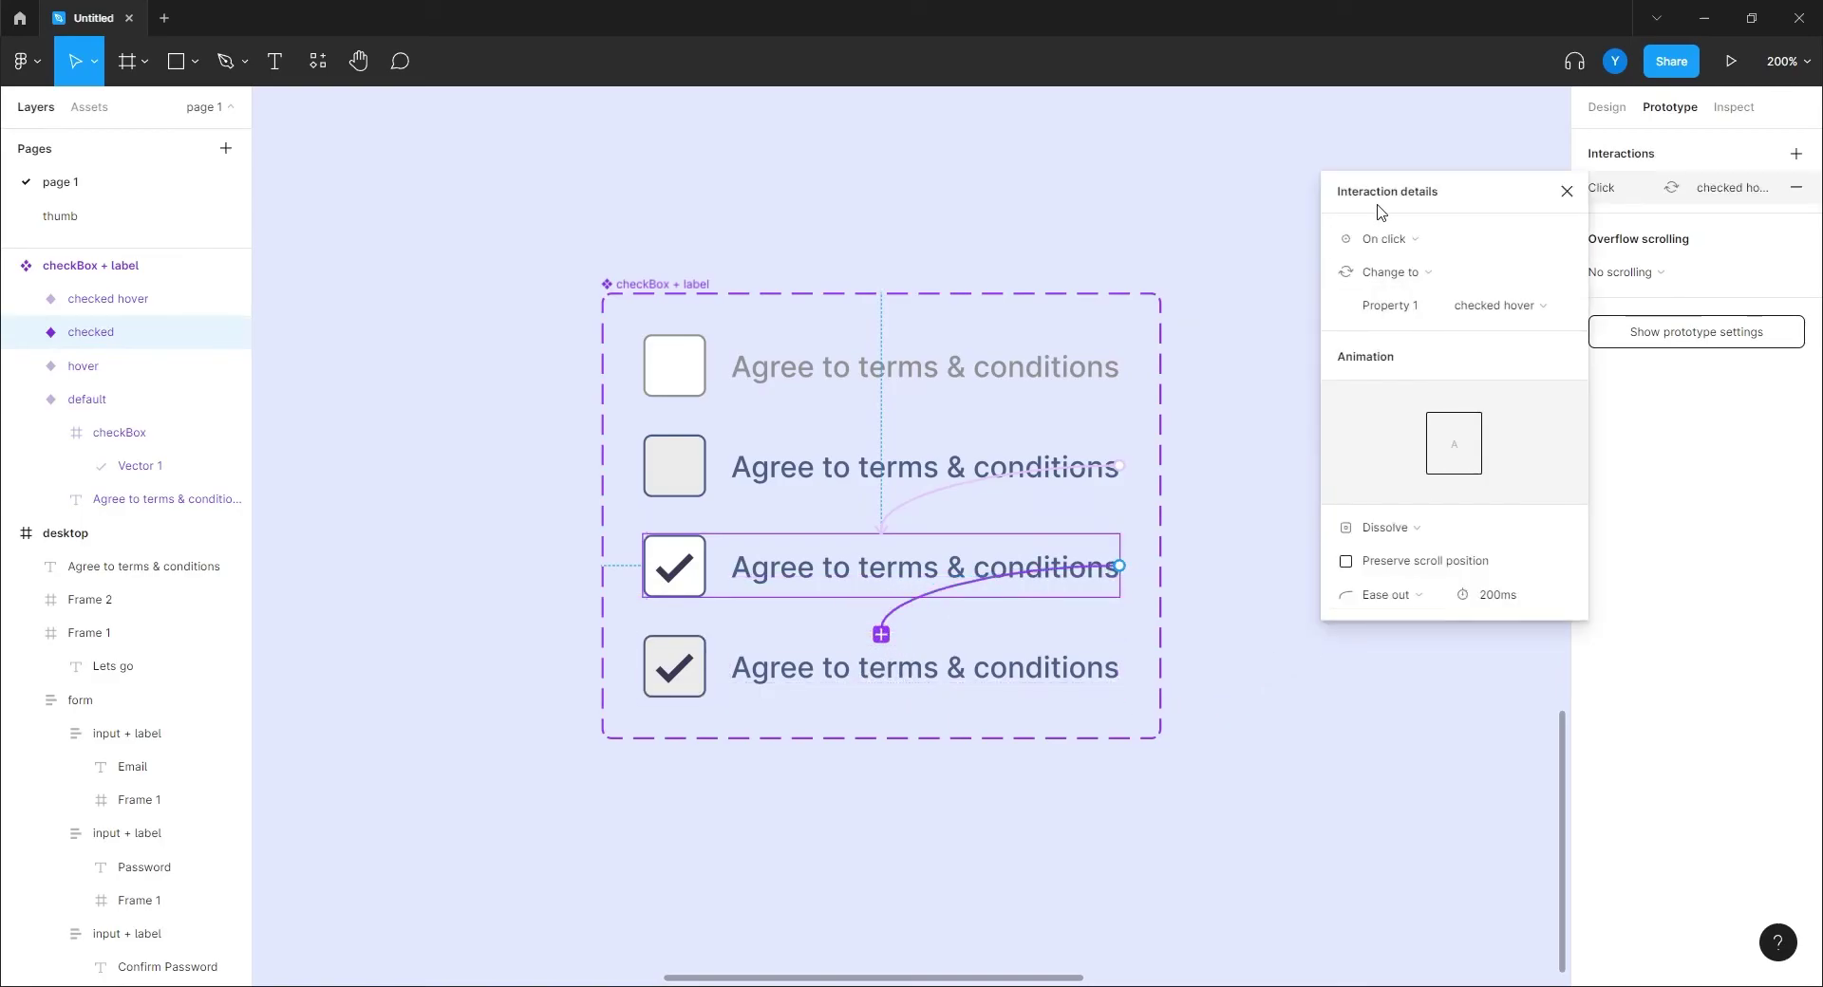
{"action": "left_click", "coordinate": [1384, 241]}
{"action": "left_click", "coordinate": [1405, 289]}
Step: Connect the checked hover variant back to the default variant on click
{"action": "left_click", "coordinate": [801, 682]}
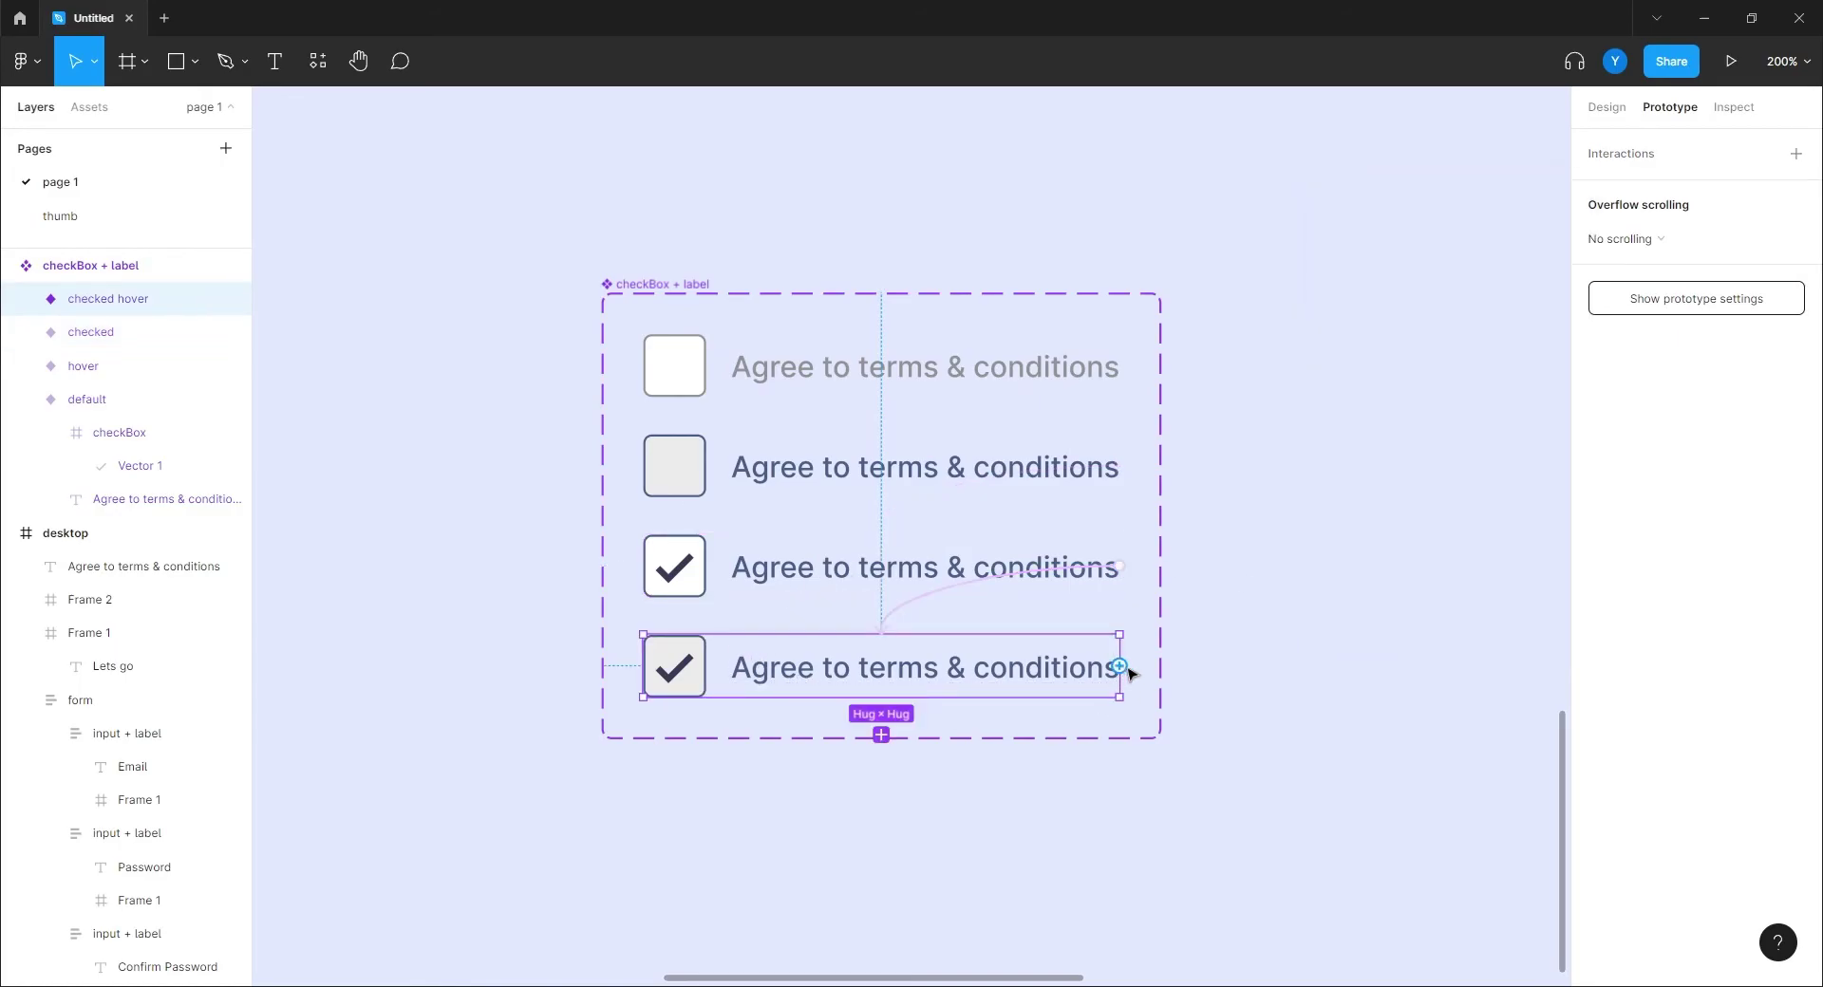
{"action": "left_click_drag", "start_coordinate": [1128, 668], "coordinate": [828, 396]}
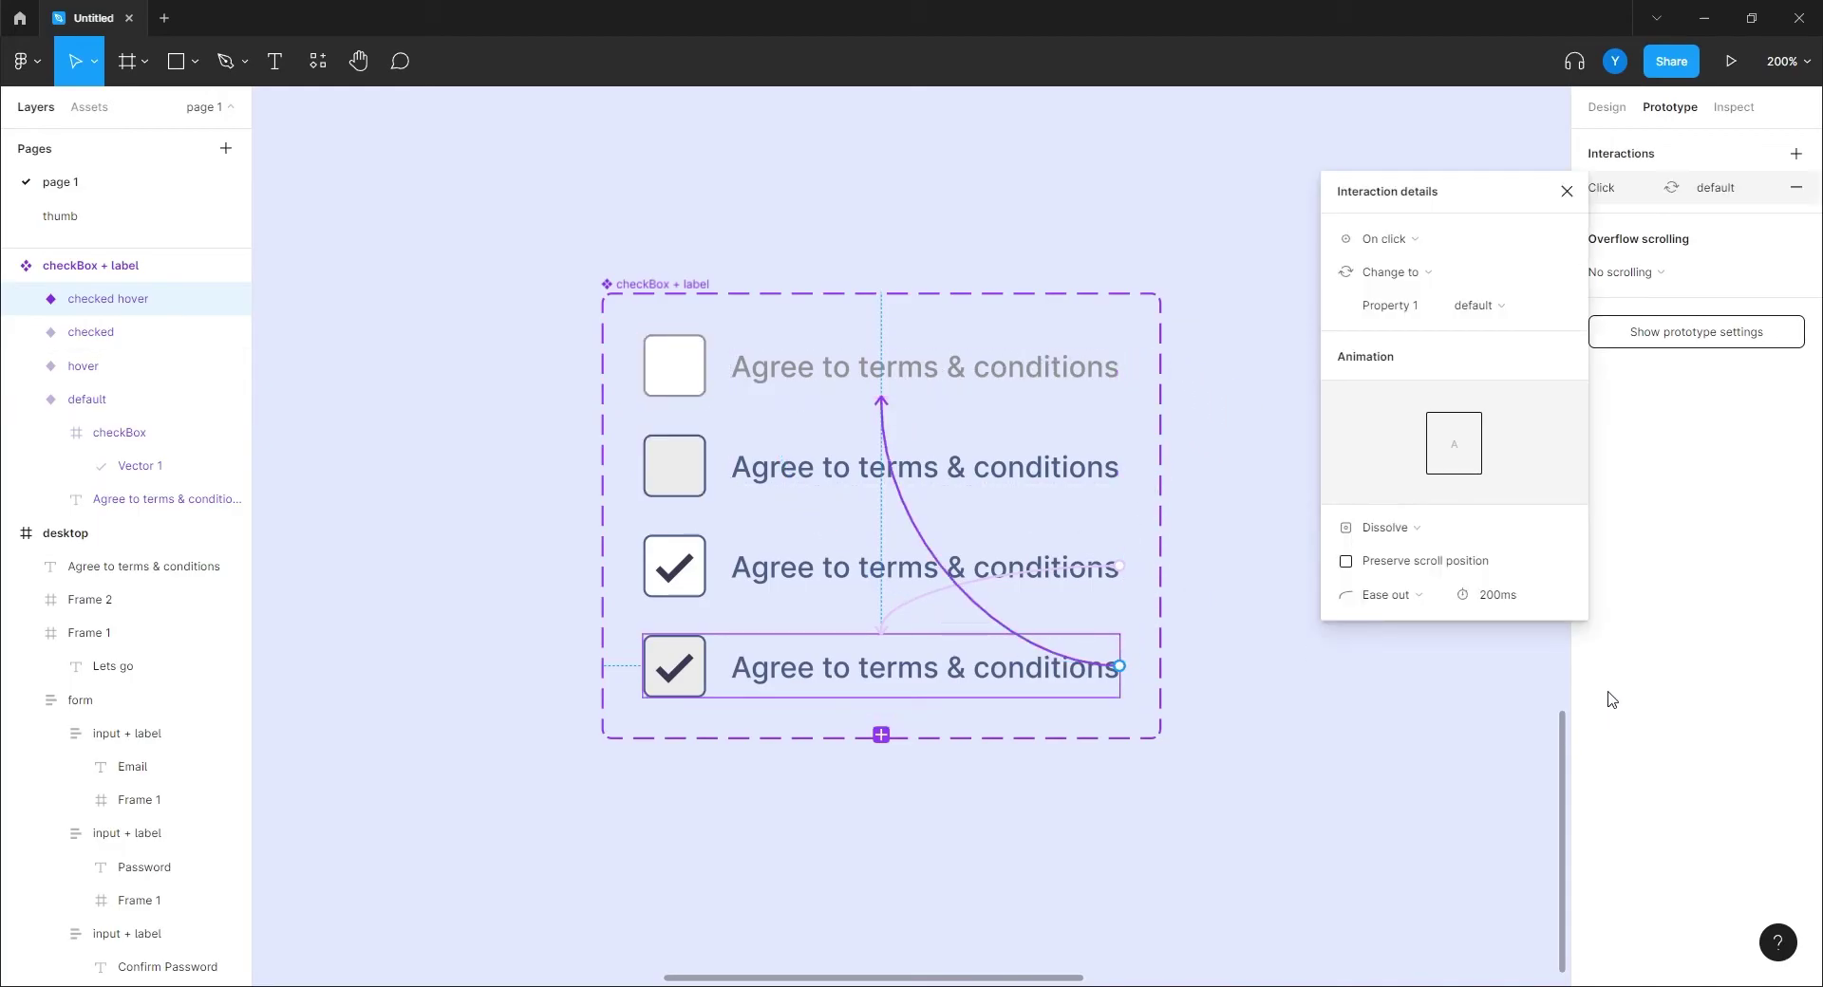
{"action": "left_click", "coordinate": [928, 187]}
{"action": "left_click", "coordinate": [819, 377]}
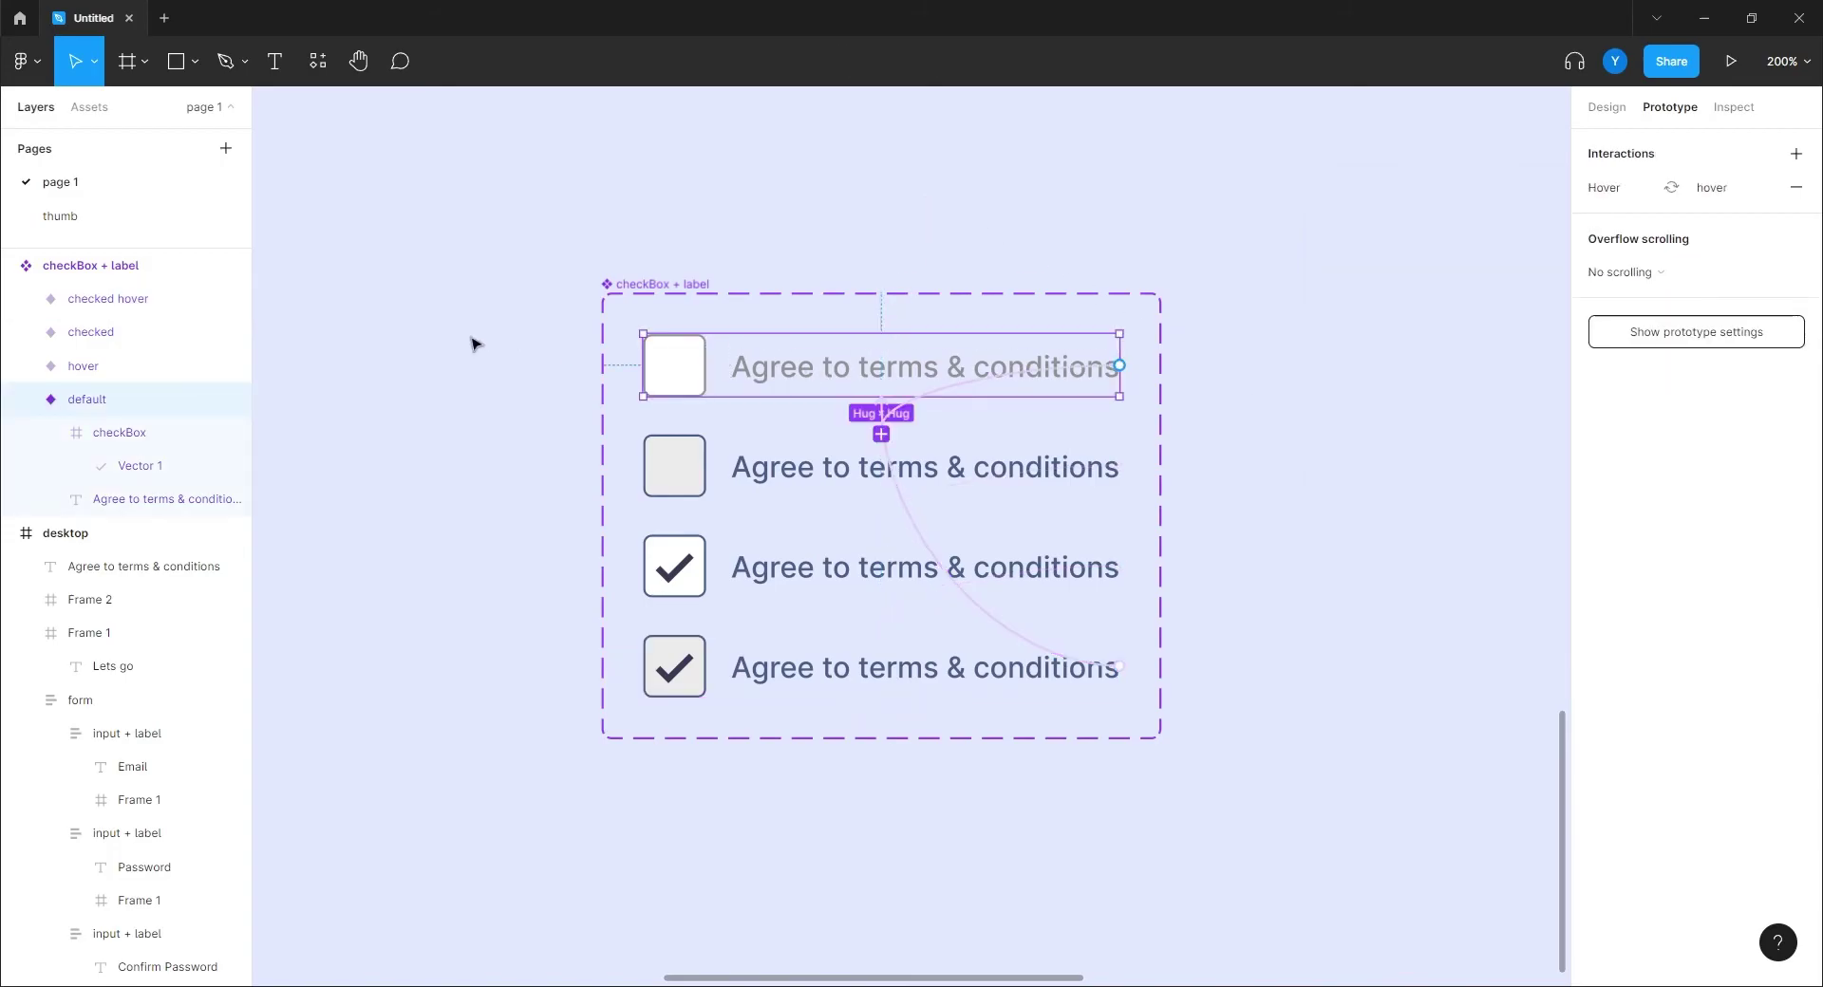
Step: Delete the sign-up form's old 'Agree to terms' label text
{"action": "key", "text": "shift+0"}
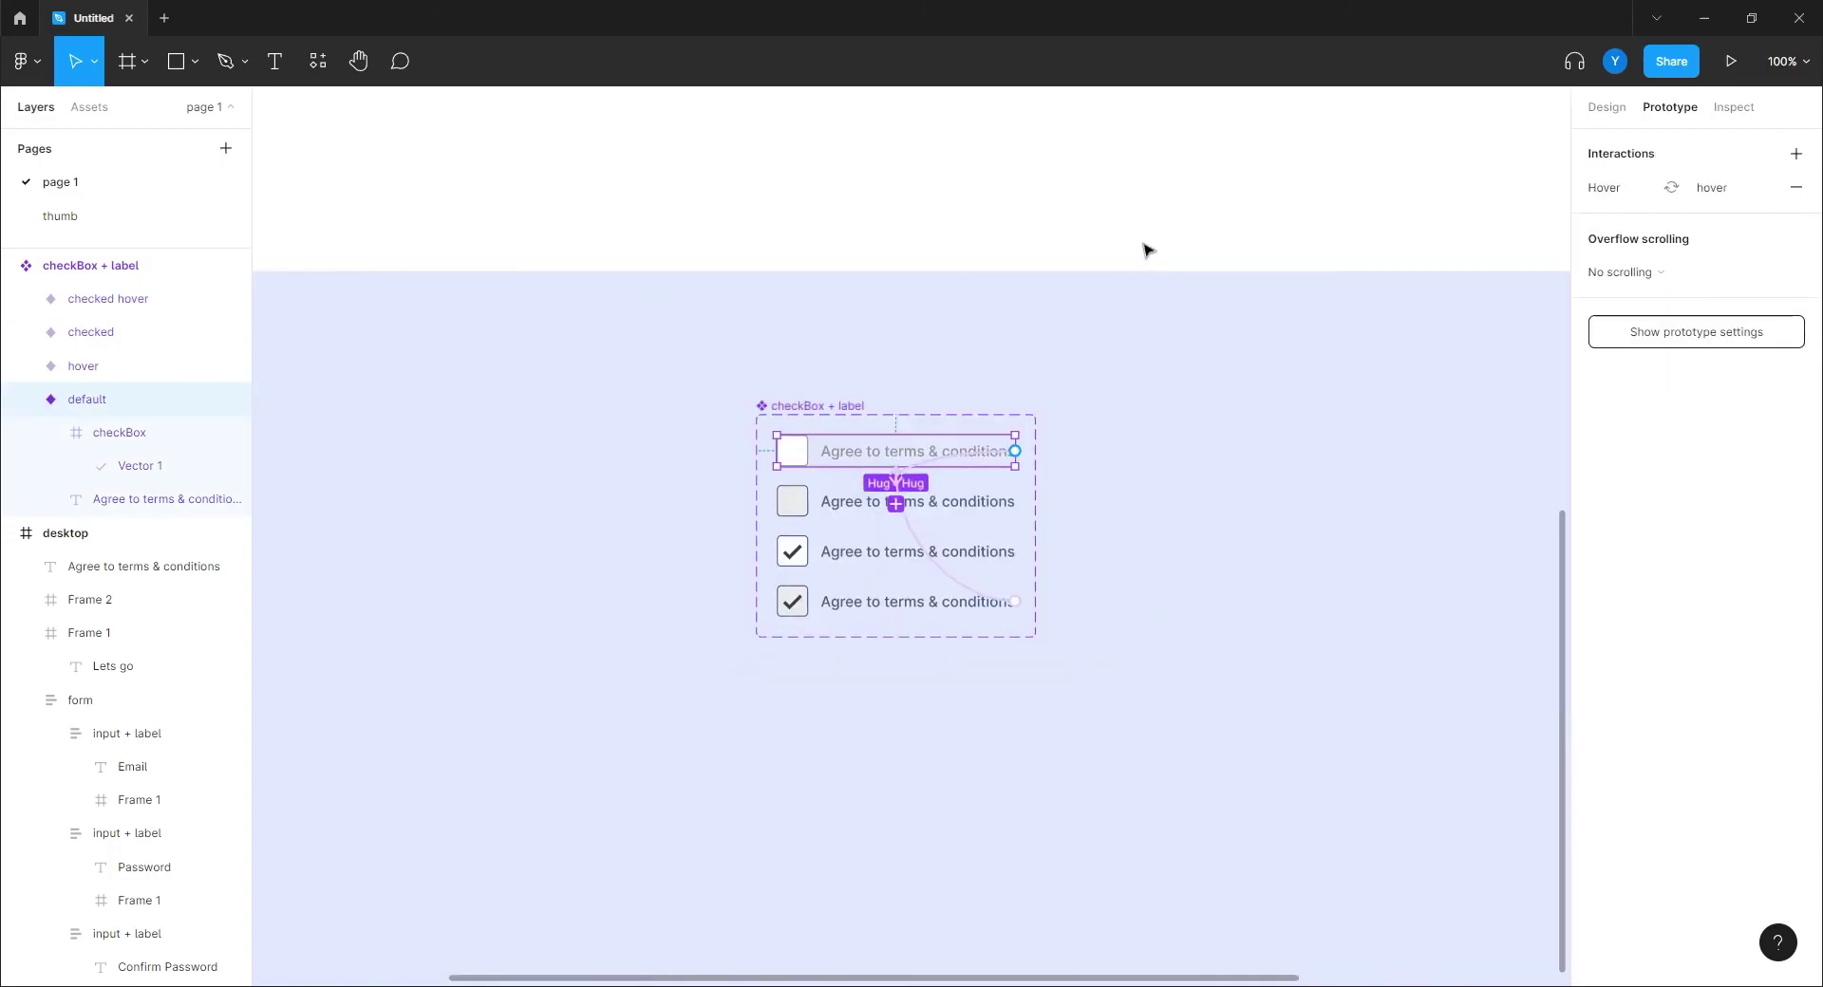
{"action": "left_click_drag", "start_coordinate": [1148, 247], "coordinate": [899, 620]}
{"action": "key", "text": "plus"}
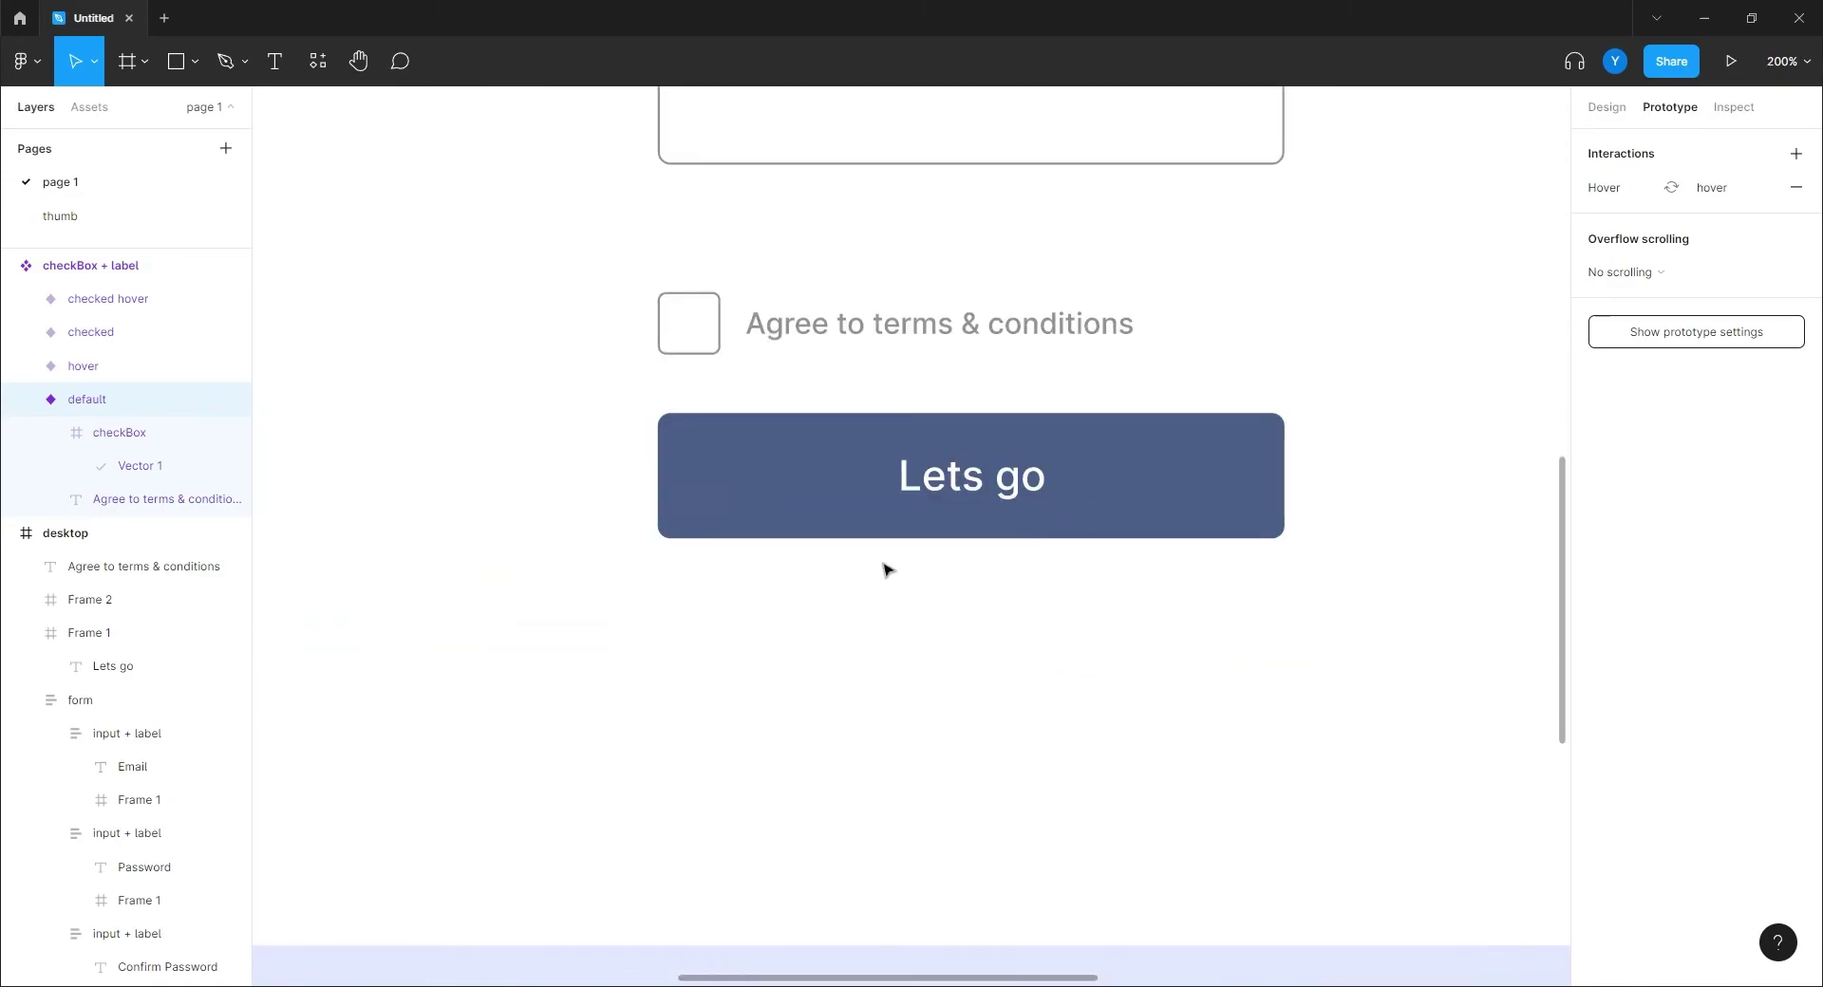
{"action": "left_click", "coordinate": [714, 328]}
{"action": "left_click_drag", "start_coordinate": [599, 278], "coordinate": [1193, 379]}
{"action": "left_click", "coordinate": [1163, 357]}
{"action": "left_click", "coordinate": [1001, 330]}
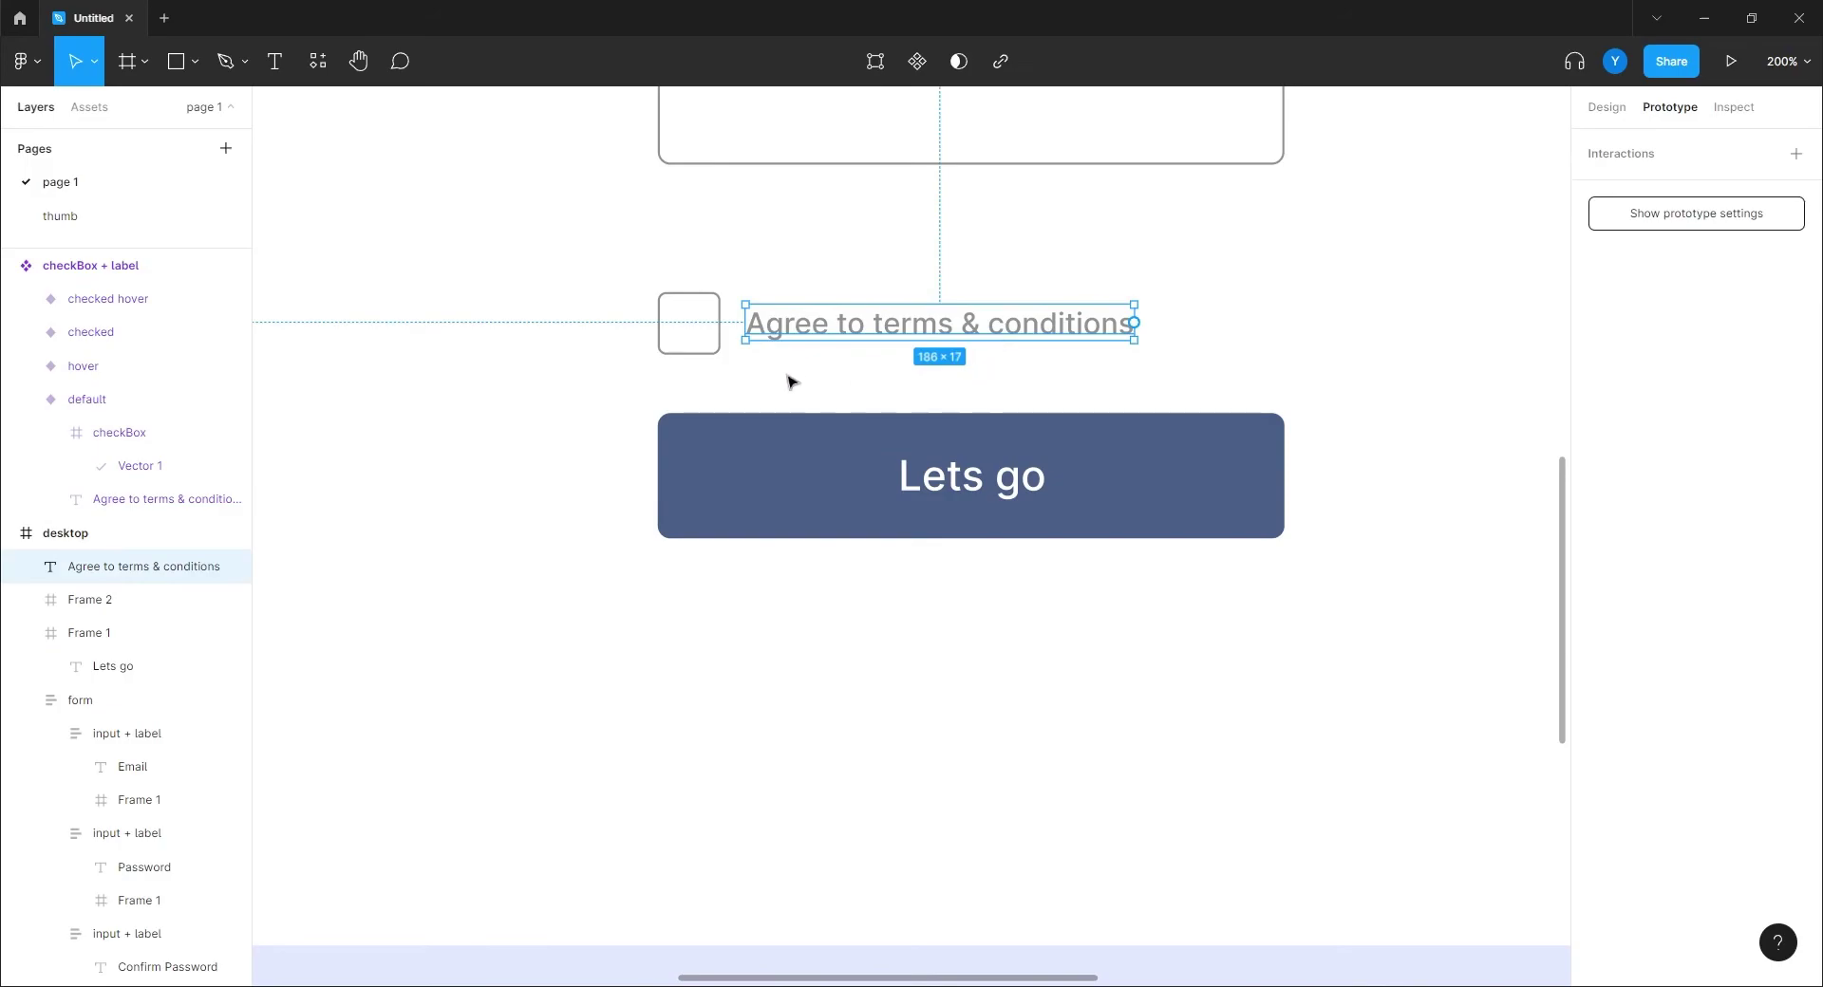
{"action": "key", "text": "Delete"}
Step: Replace the form's plain checkbox with the copied checkBox + label component via Paste to replace
{"action": "left_click", "coordinate": [681, 322]}
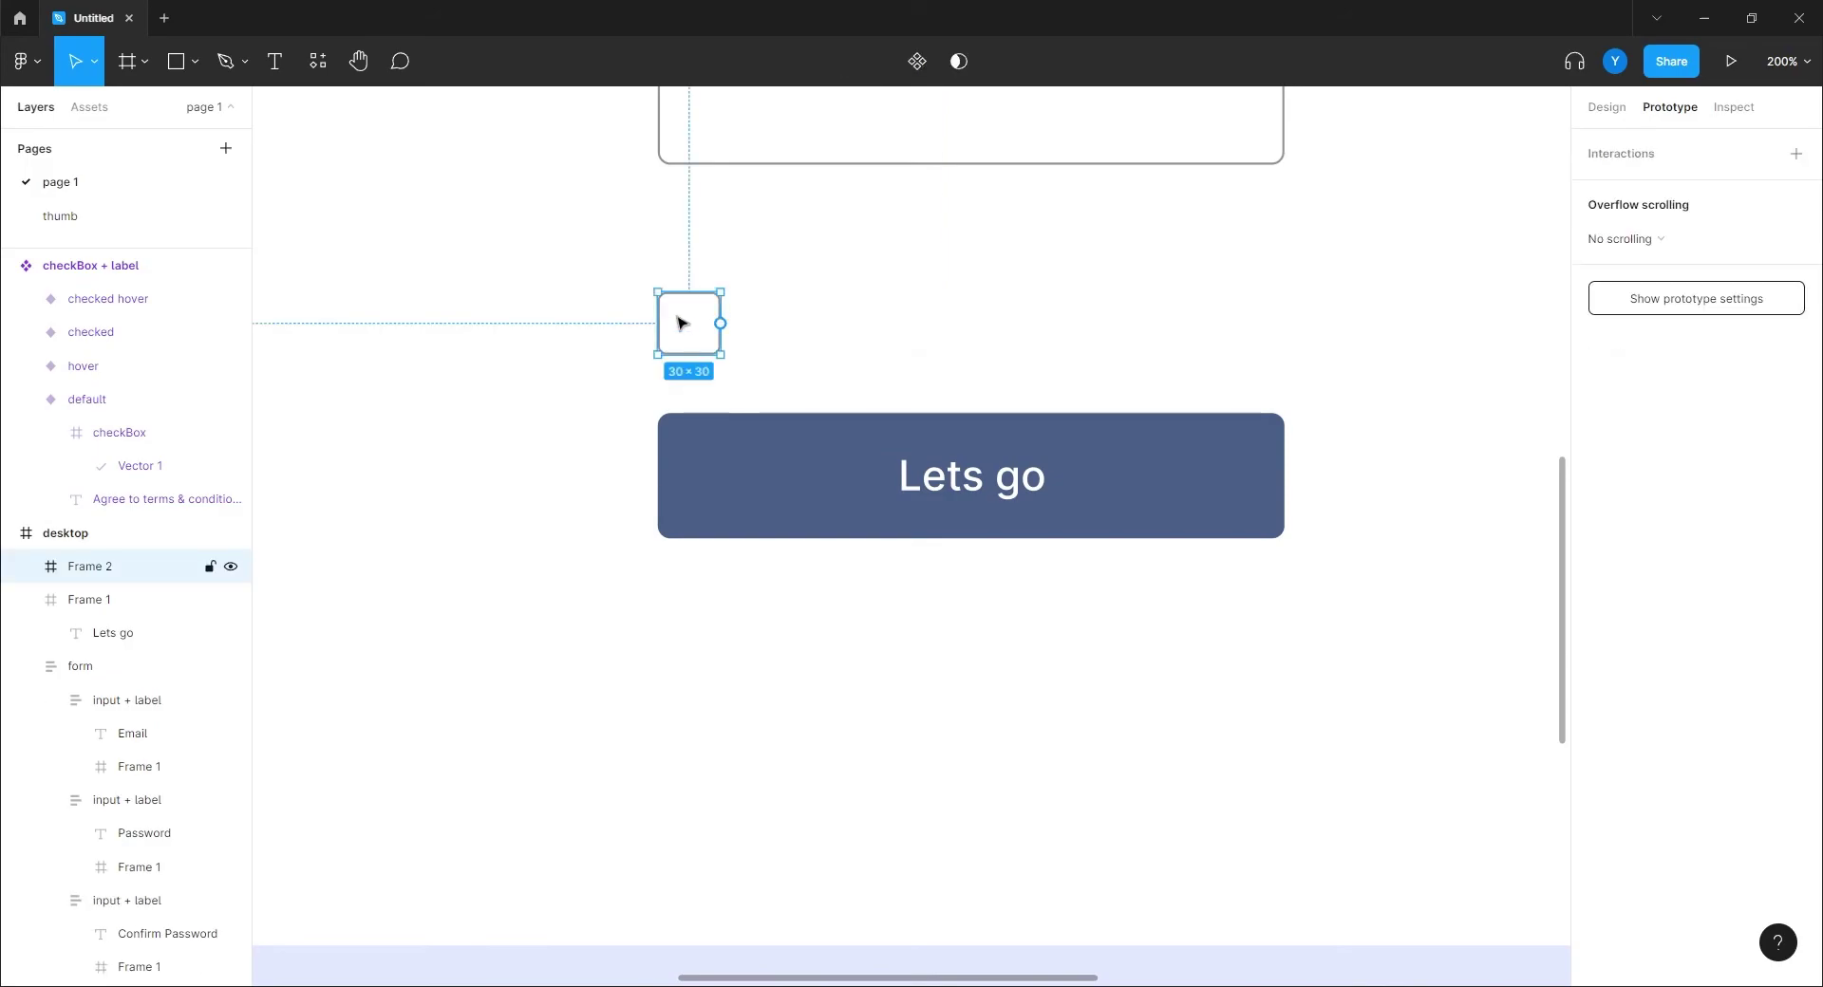
{"action": "right_click", "coordinate": [681, 323]}
{"action": "left_click", "coordinate": [722, 378]}
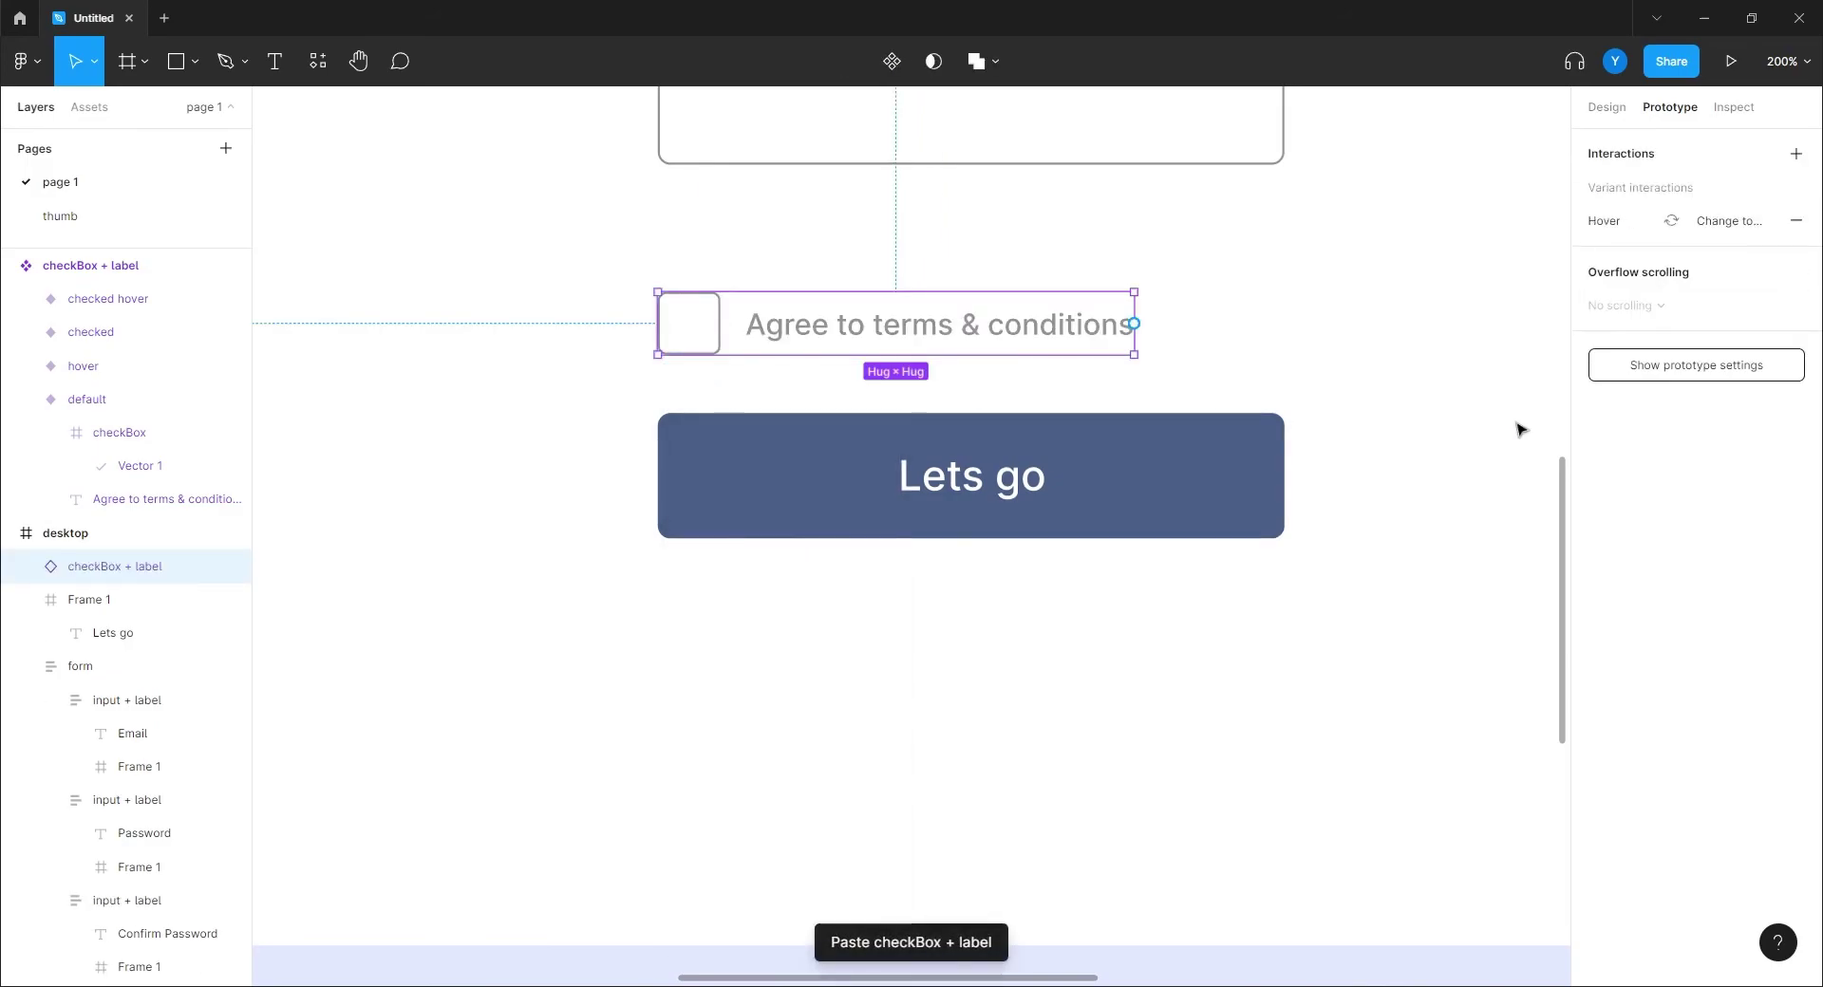
{"action": "left_click", "coordinate": [1244, 280]}
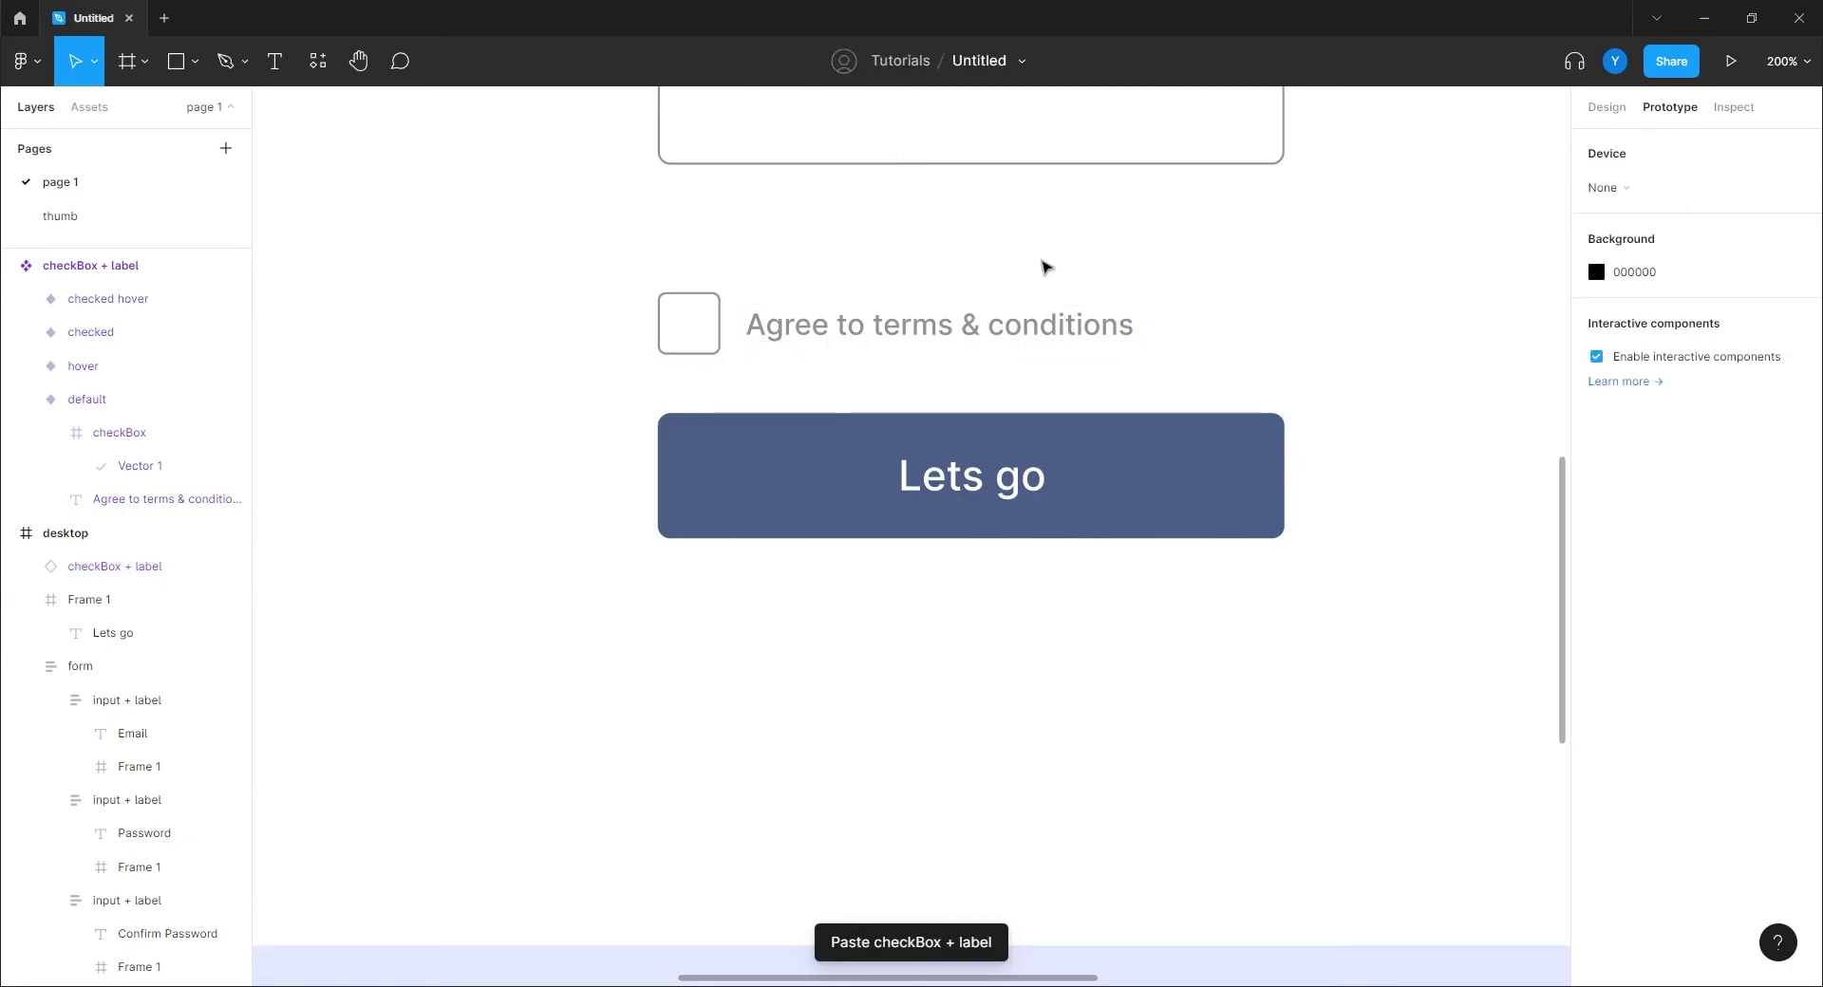
Step: Select the desktop frame and start presenting the prototype
{"action": "key", "text": "shift+0"}
{"action": "left_click_drag", "start_coordinate": [546, 283], "coordinate": [724, 601]}
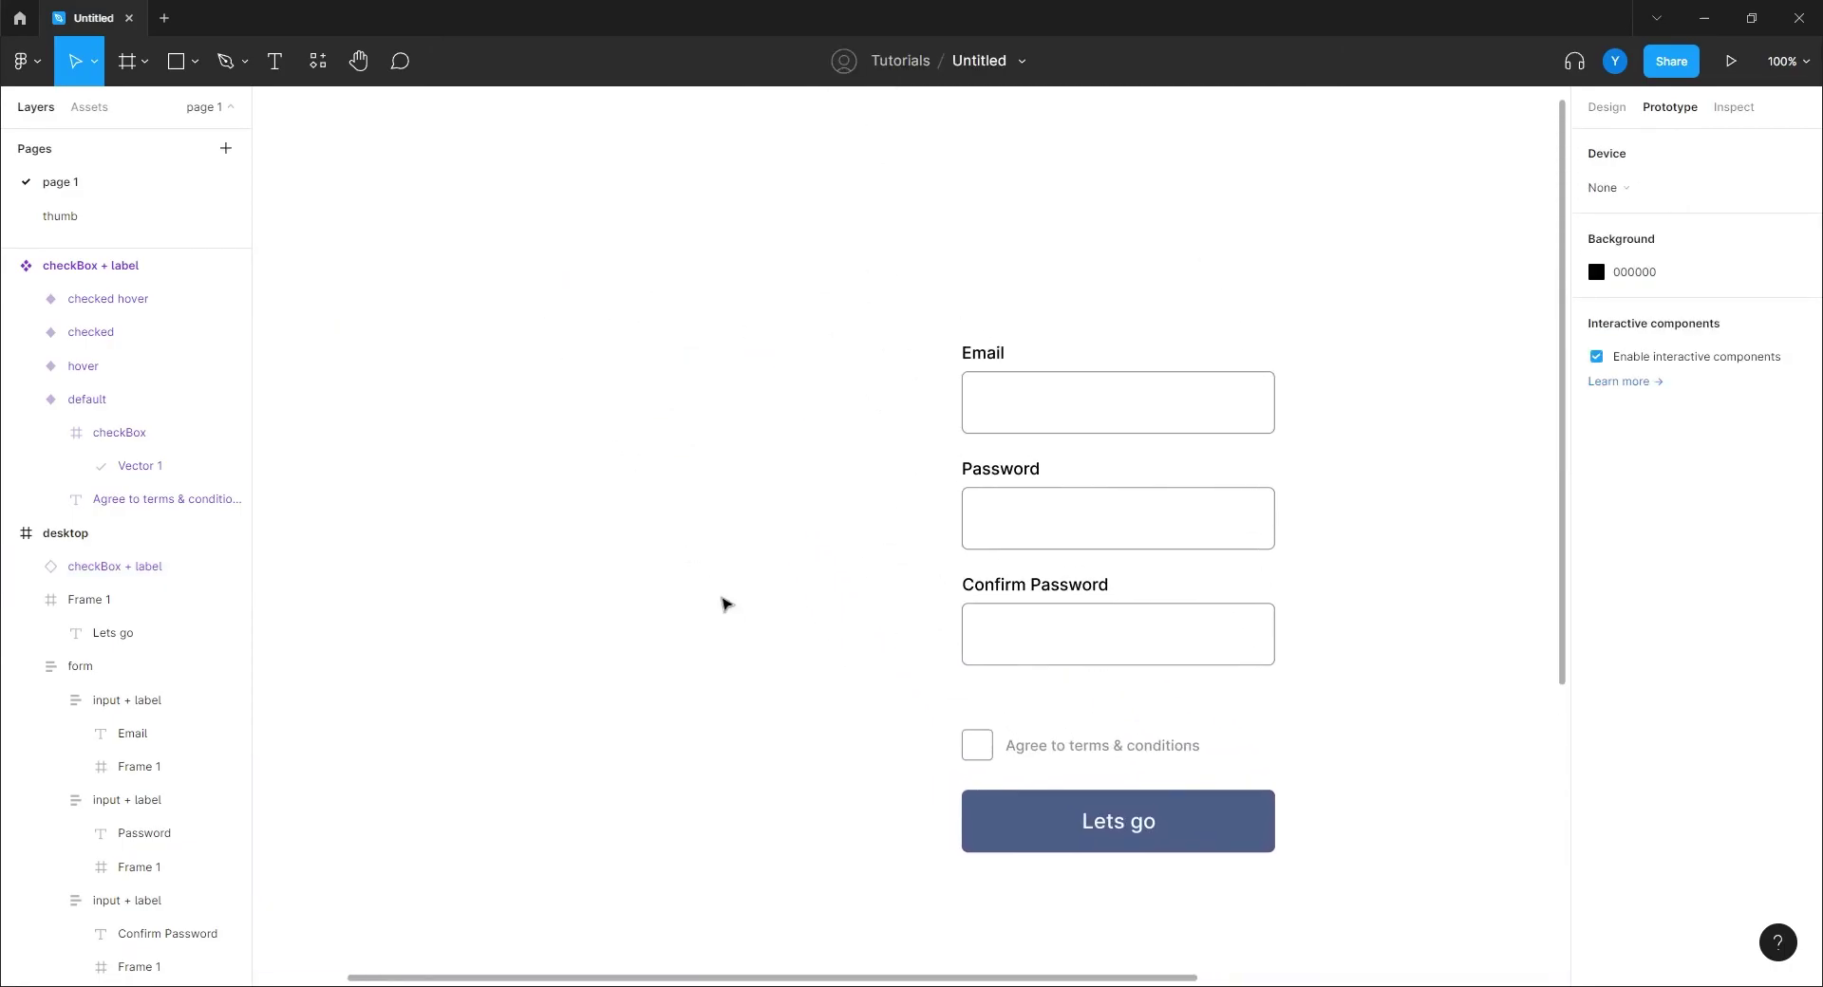
{"action": "left_click_drag", "start_coordinate": [523, 371], "coordinate": [679, 456]}
{"action": "left_click", "coordinate": [301, 139]}
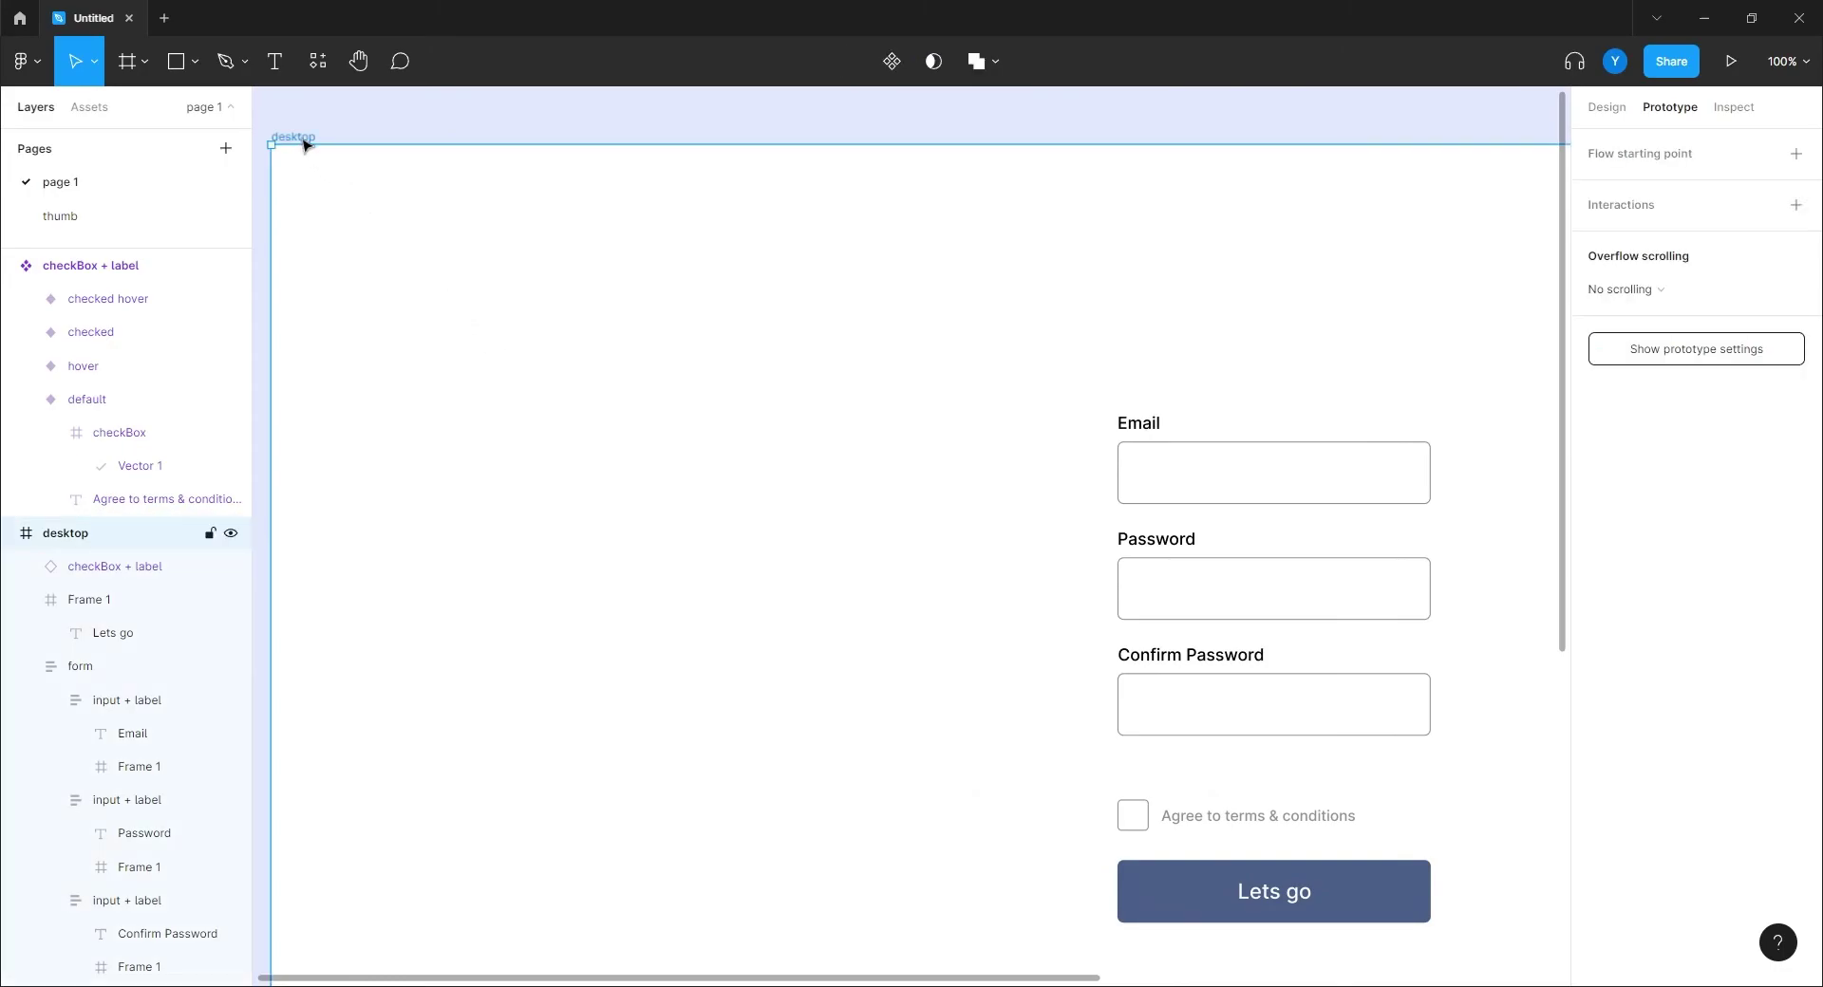
{"action": "left_click", "coordinate": [1731, 61]}
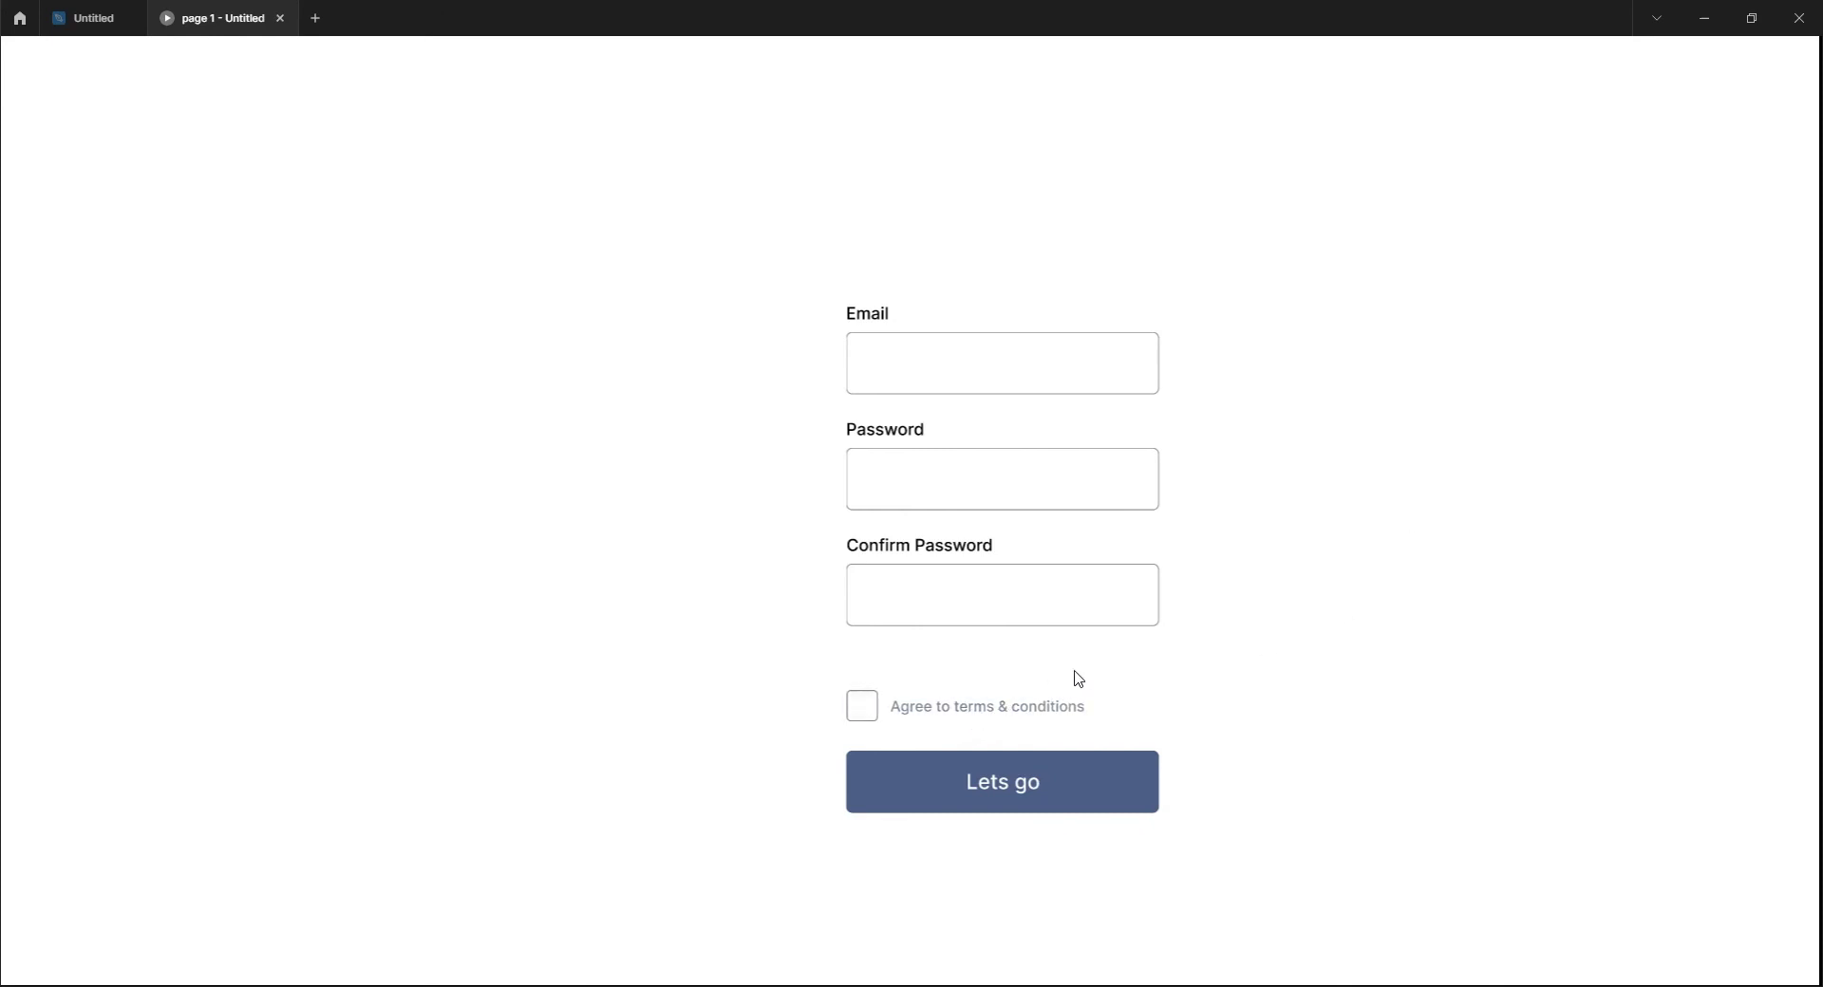
Step: Scale the presentation to Fit width, then tick and untick the terms checkbox
{"action": "left_click", "coordinate": [1728, 60]}
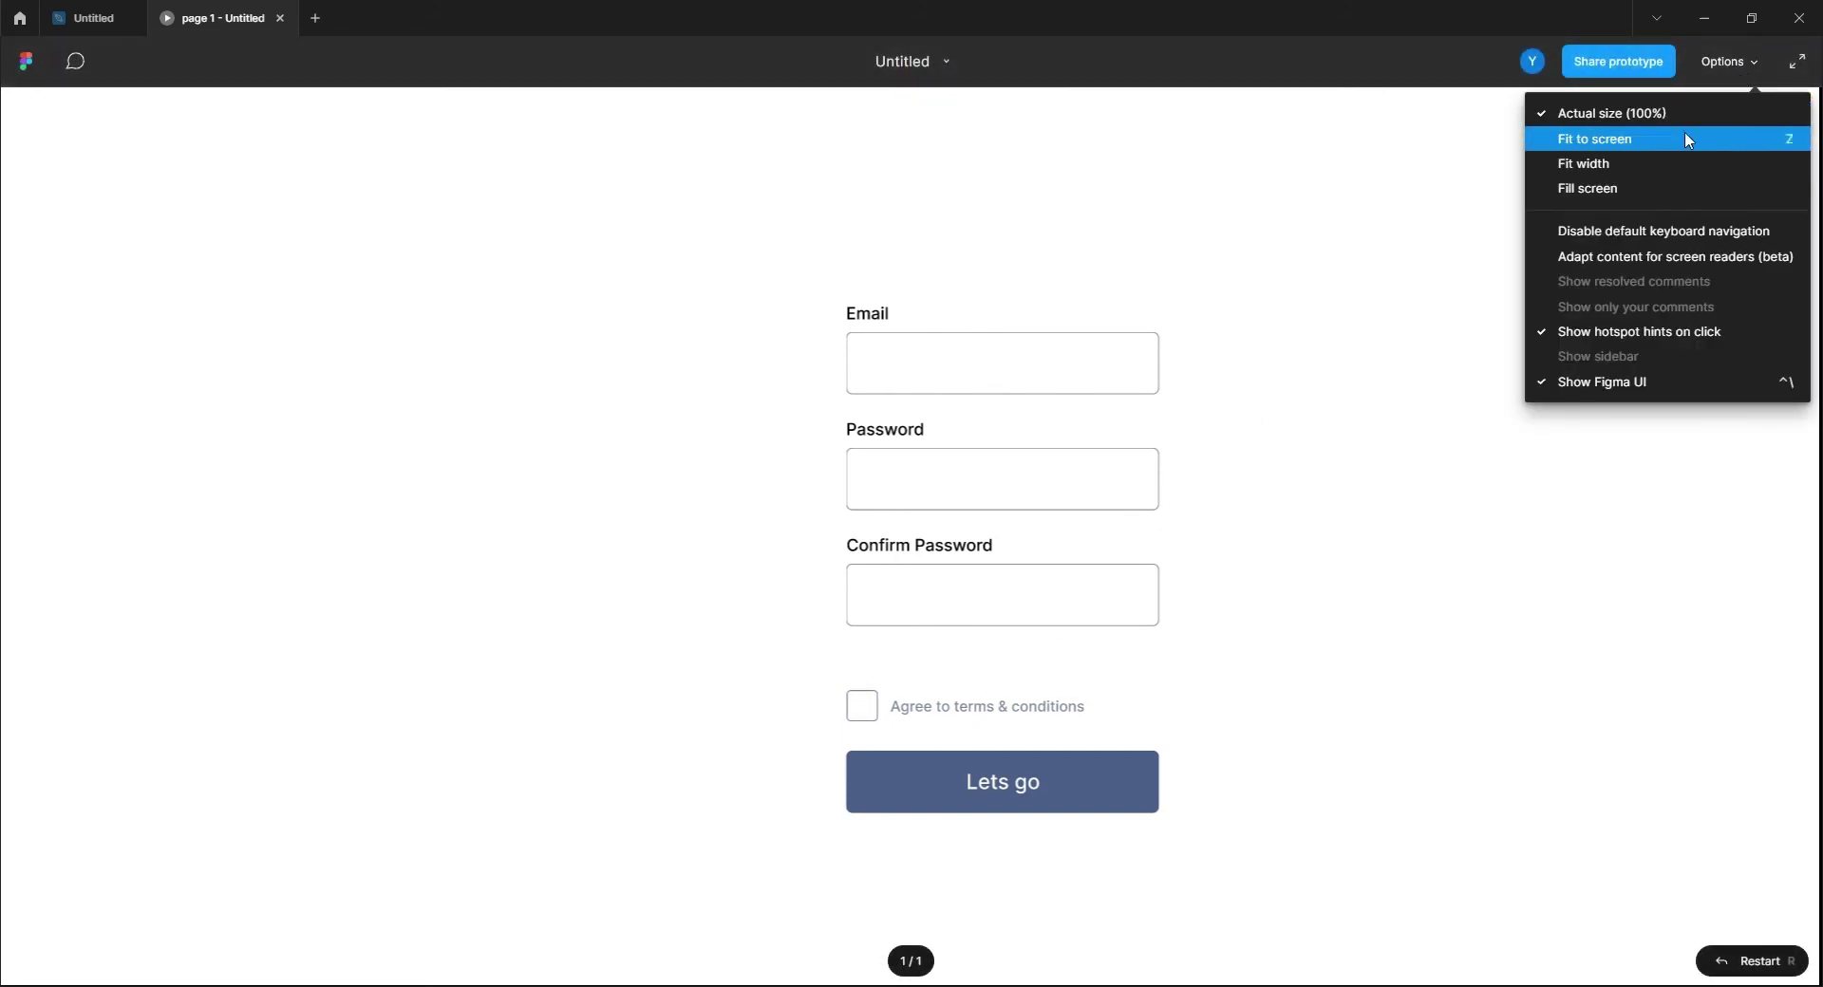
{"action": "left_click", "coordinate": [1601, 165]}
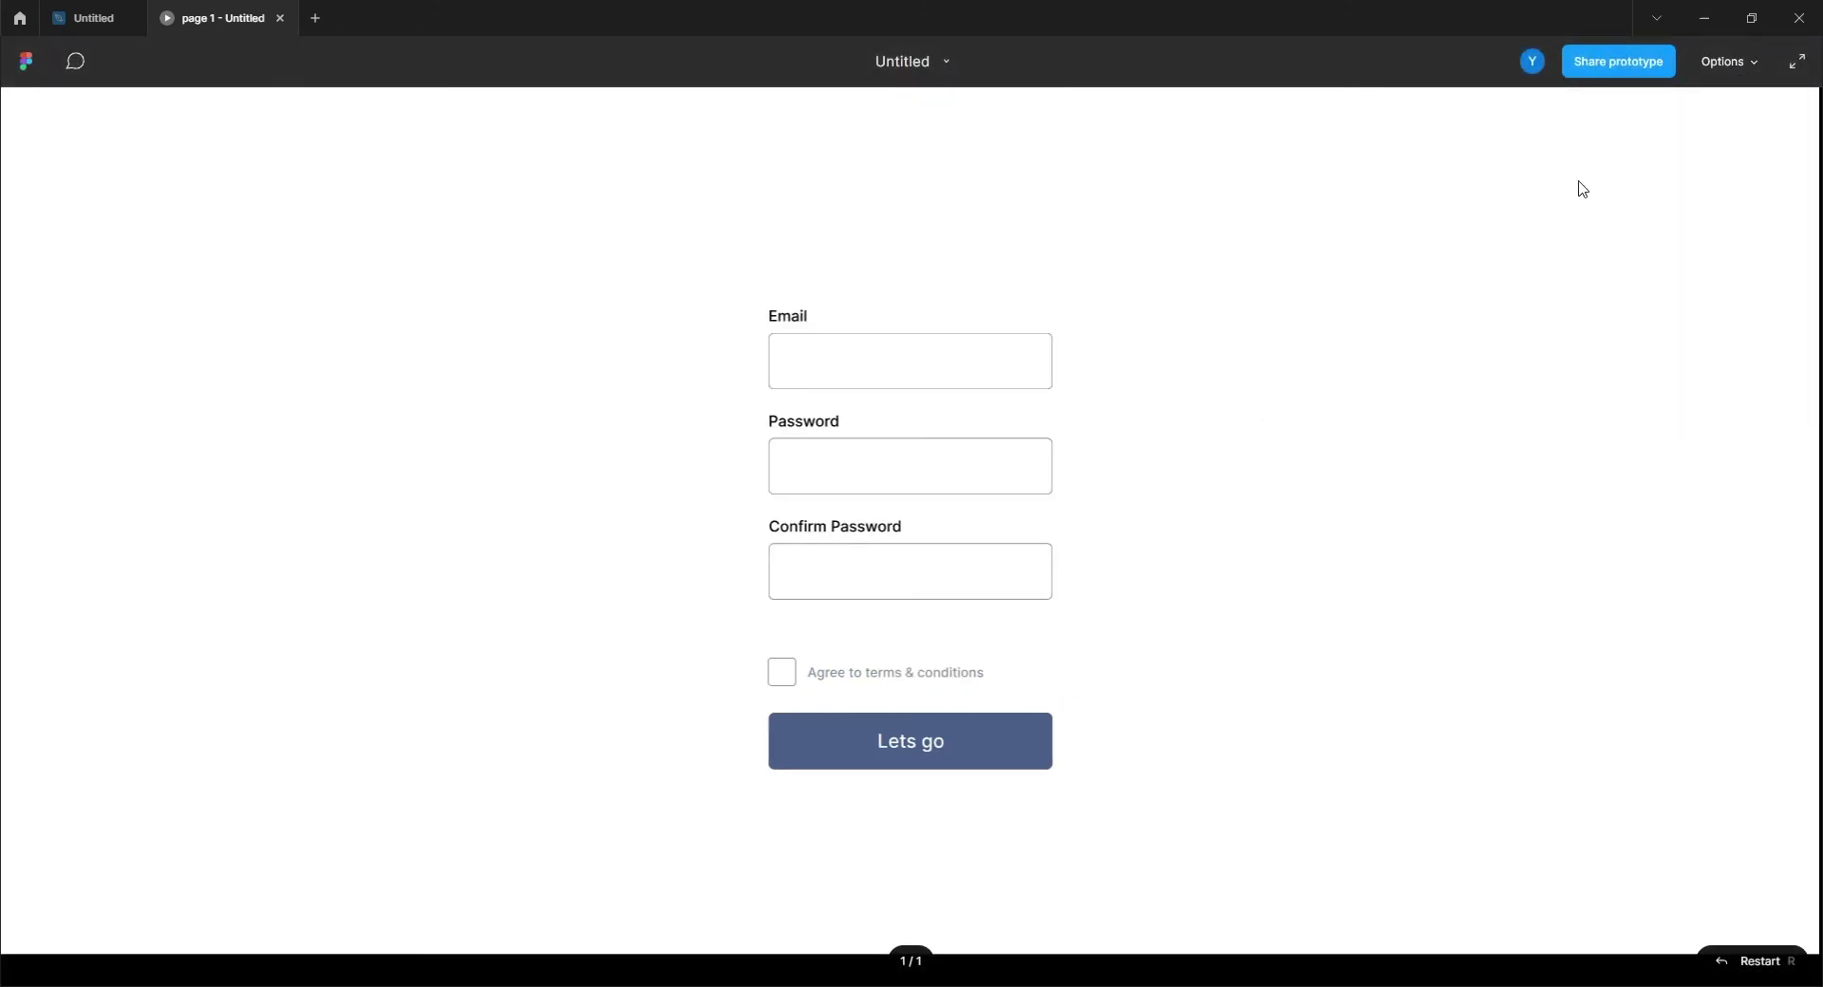
{"action": "left_click", "coordinate": [933, 670]}
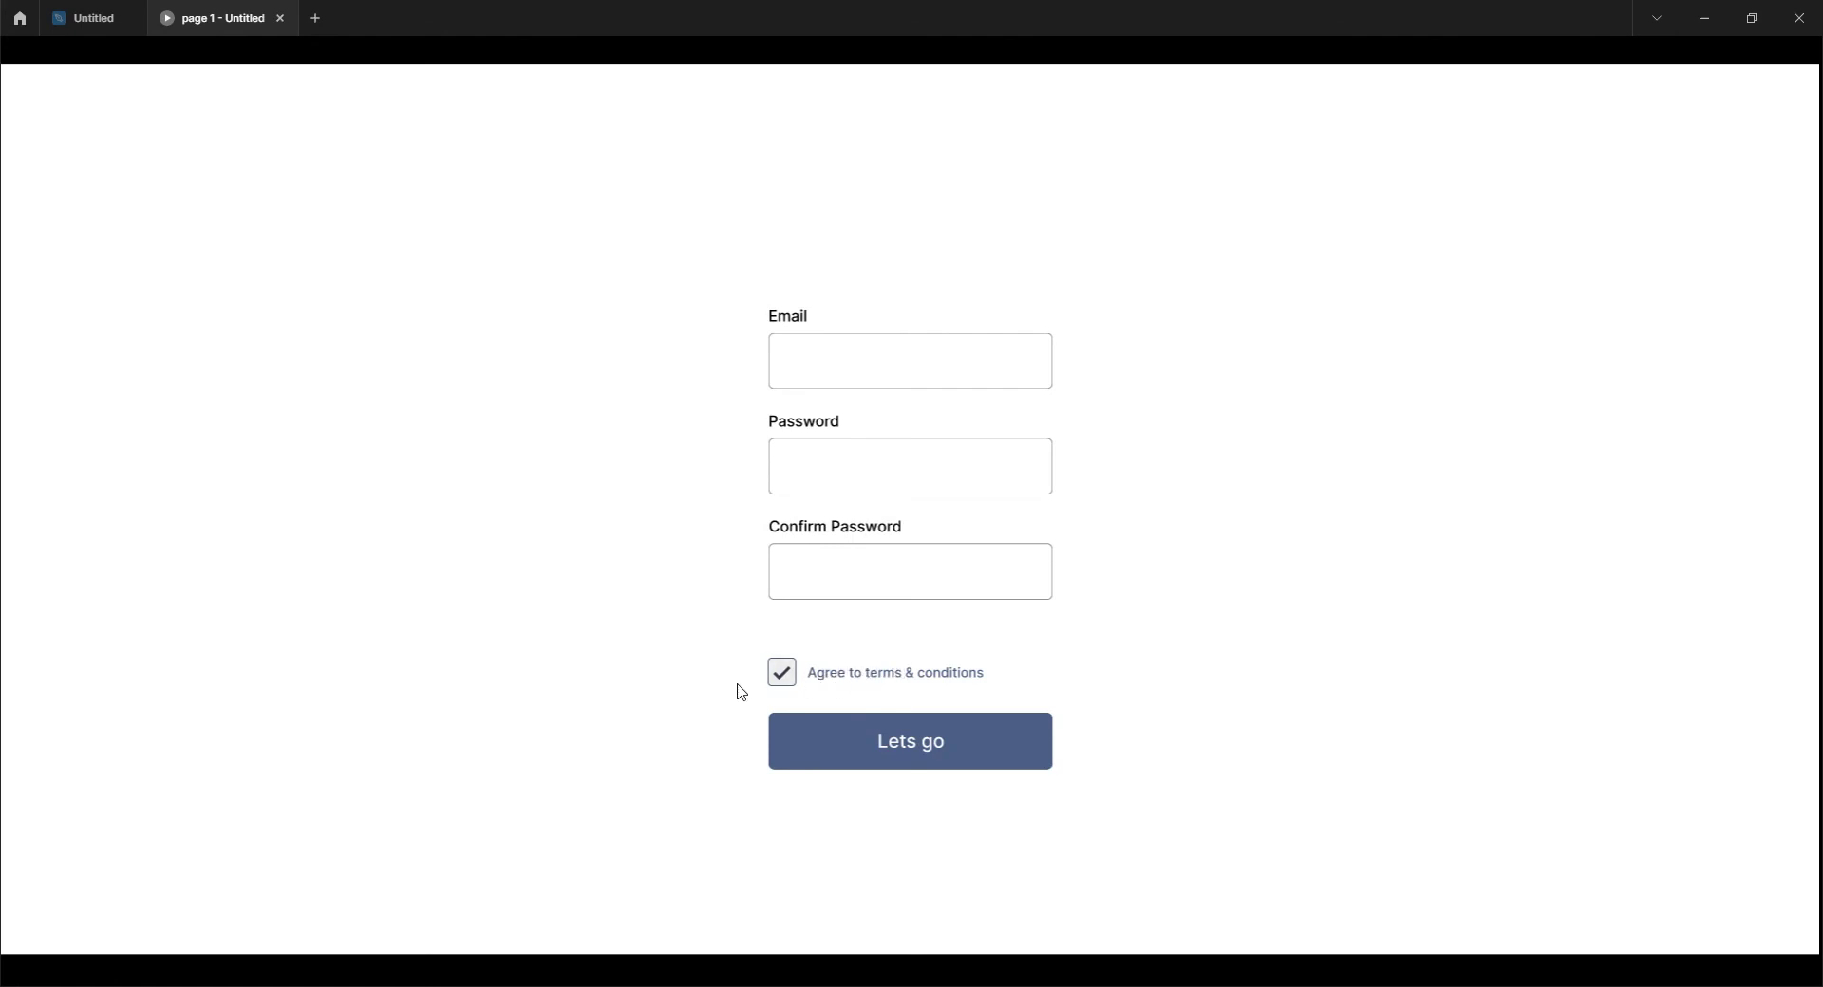
{"action": "left_click", "coordinate": [852, 679]}
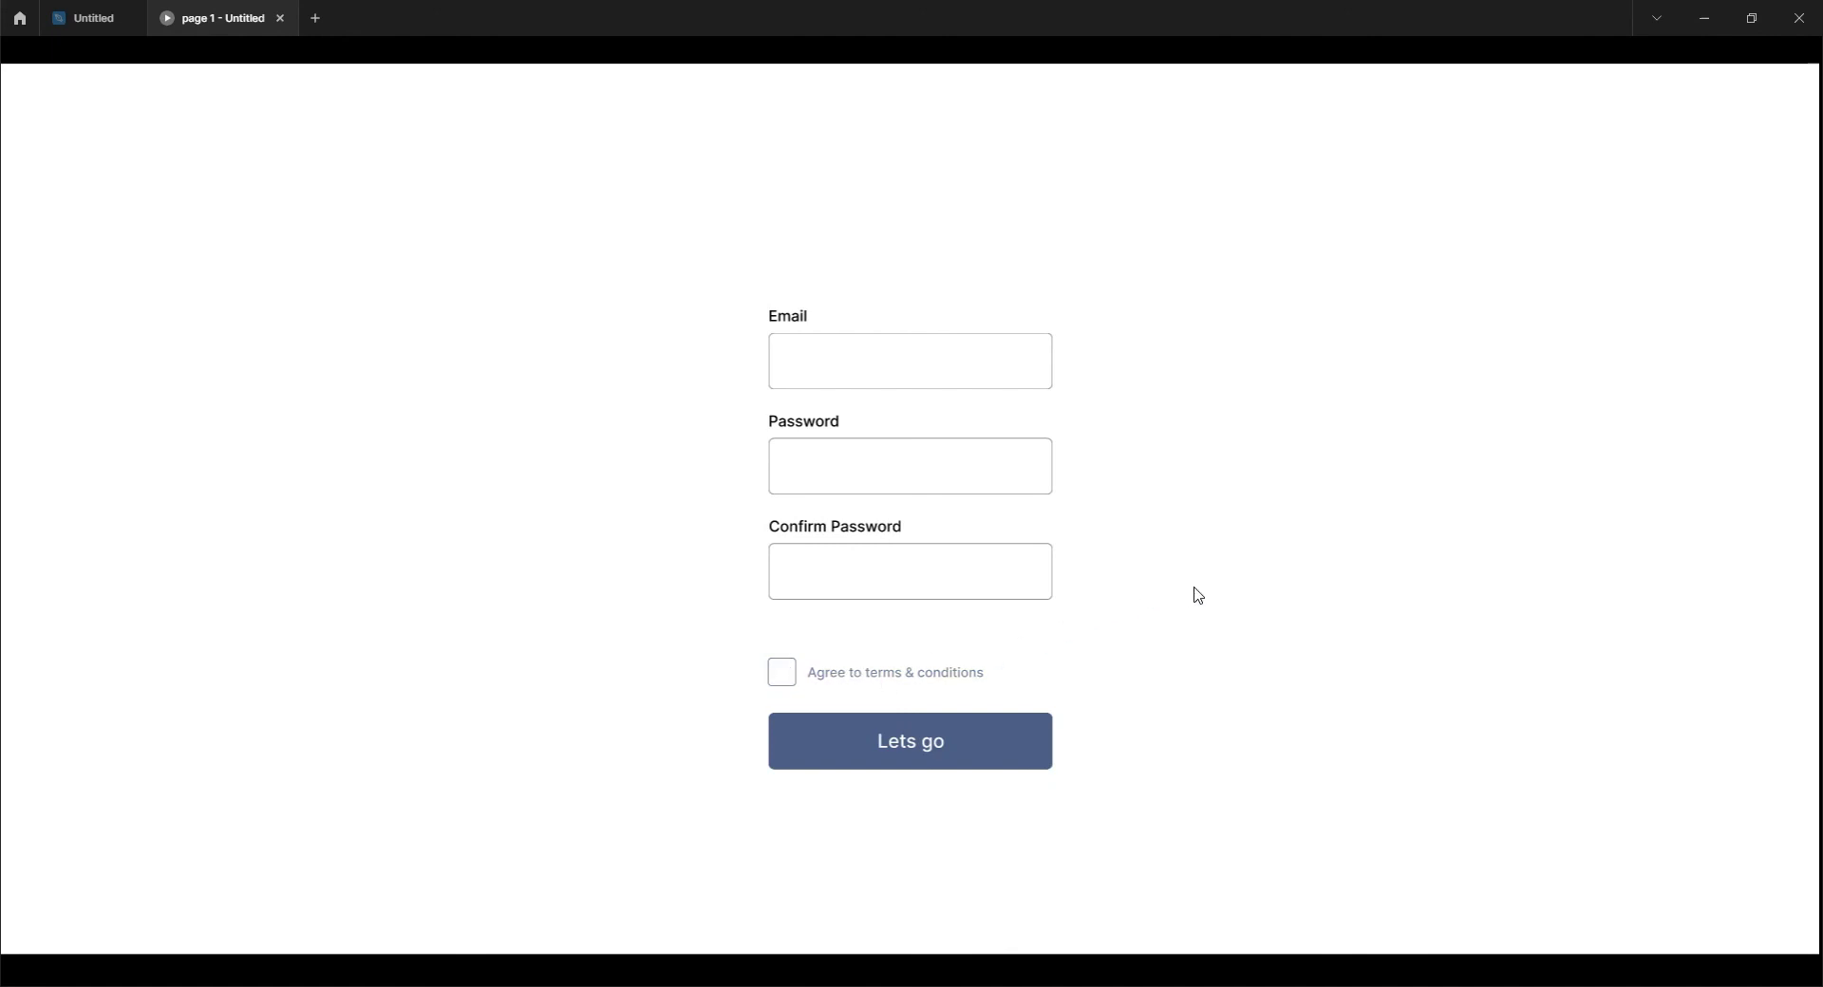